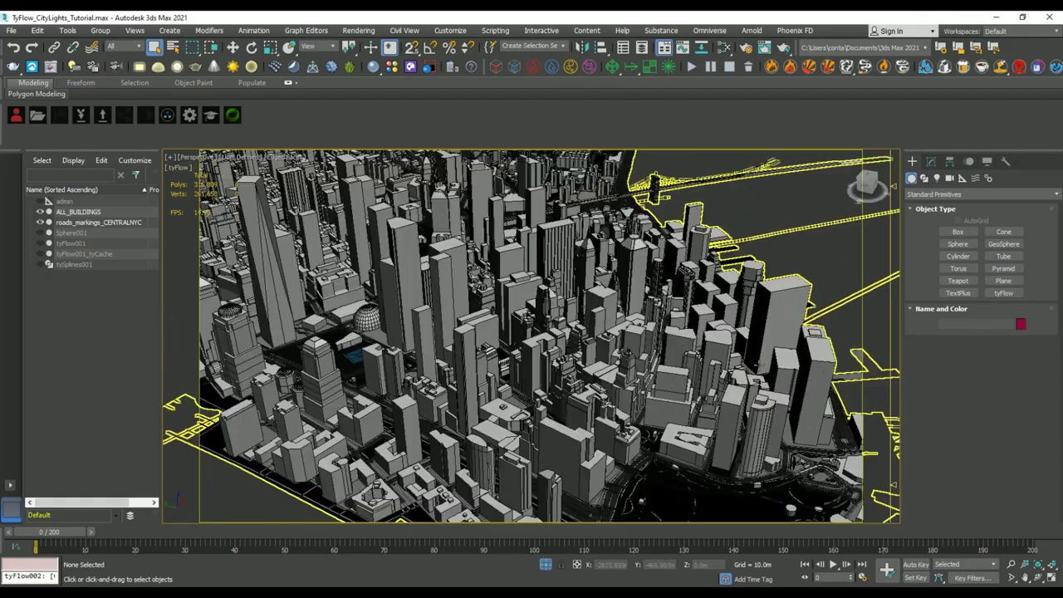
# Hide ALL_BUILDINGS and examine the shape and extent of the roads_markings_CENTRALNYC road mesh.
pyautogui.moveTo(570, 366); pyautogui.dragTo(717, 417, button='middle')
pyautogui.click(40, 222)
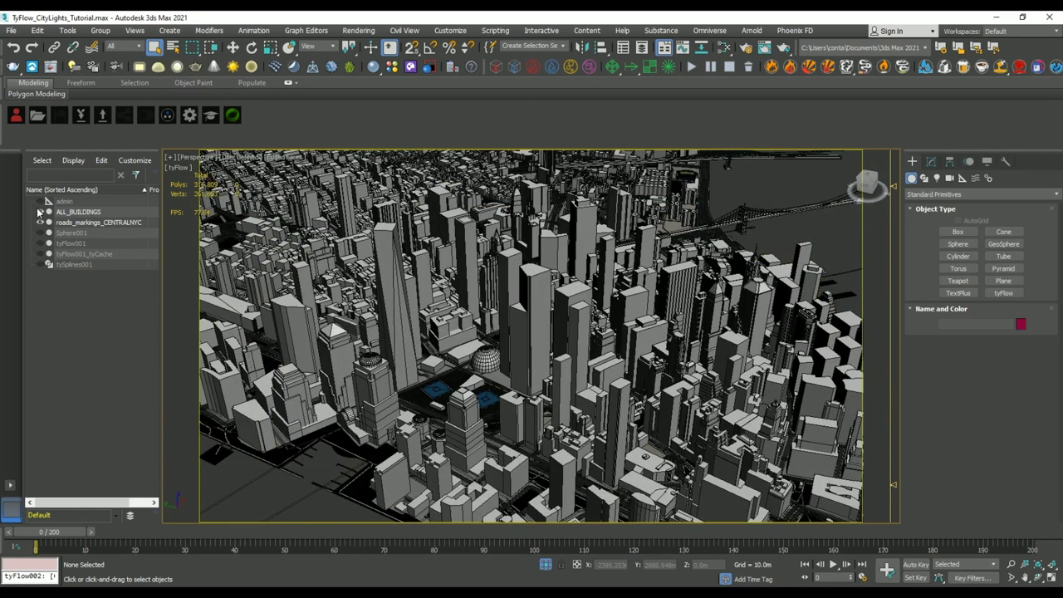
pyautogui.click(39, 212)
pyautogui.scroll(-3, 535, 372)
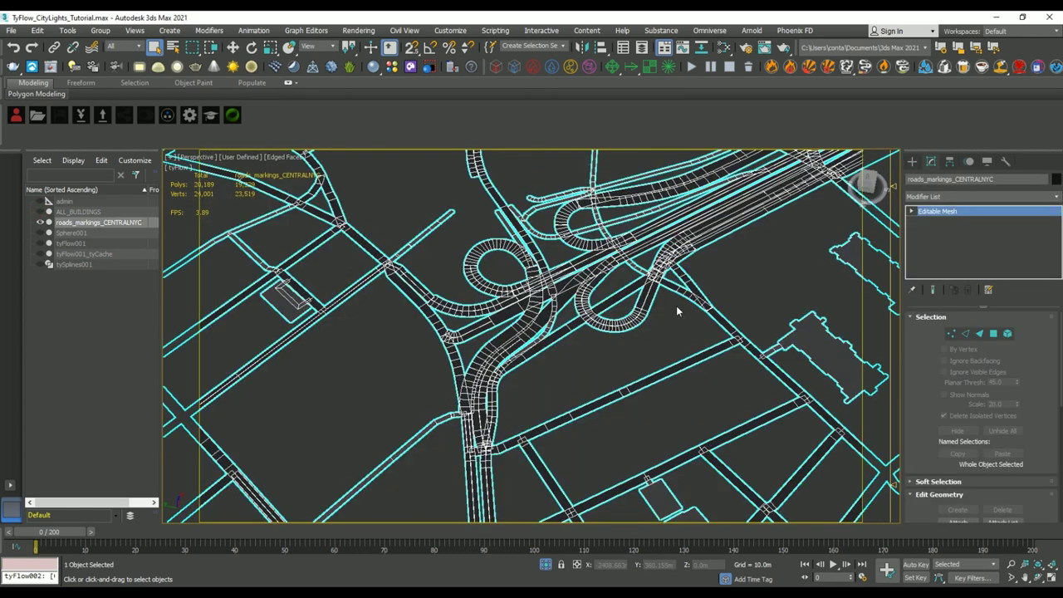
pyautogui.scroll(-7, 677, 307)
pyautogui.keyDown('alt'); pyautogui.moveTo(676, 307); pyautogui.dragTo(706, 293, button='middle'); pyautogui.keyUp('alt')
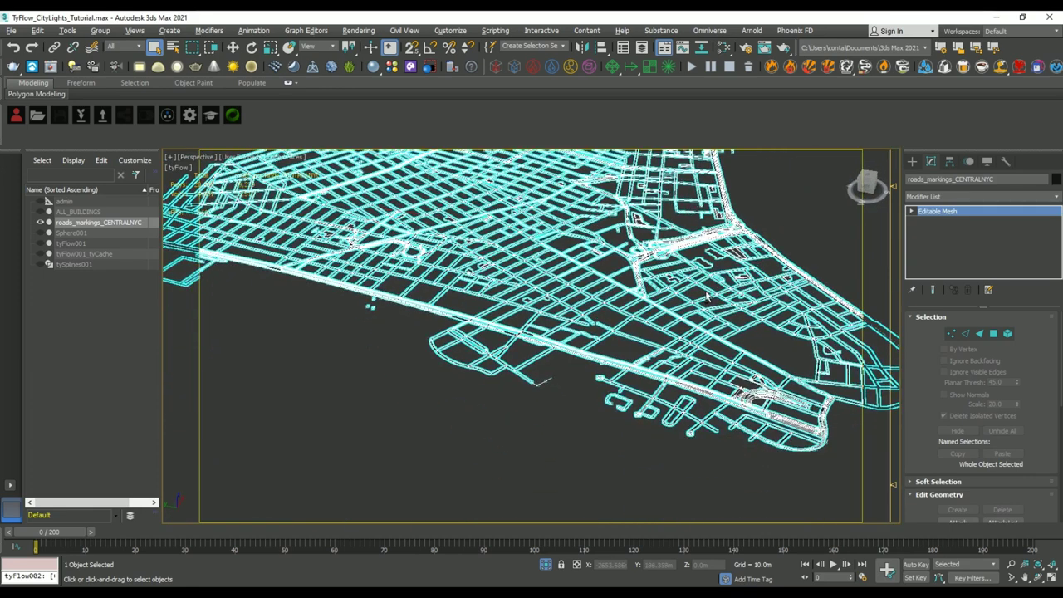
pyautogui.scroll(-5, 707, 297)
pyautogui.click(797, 301)
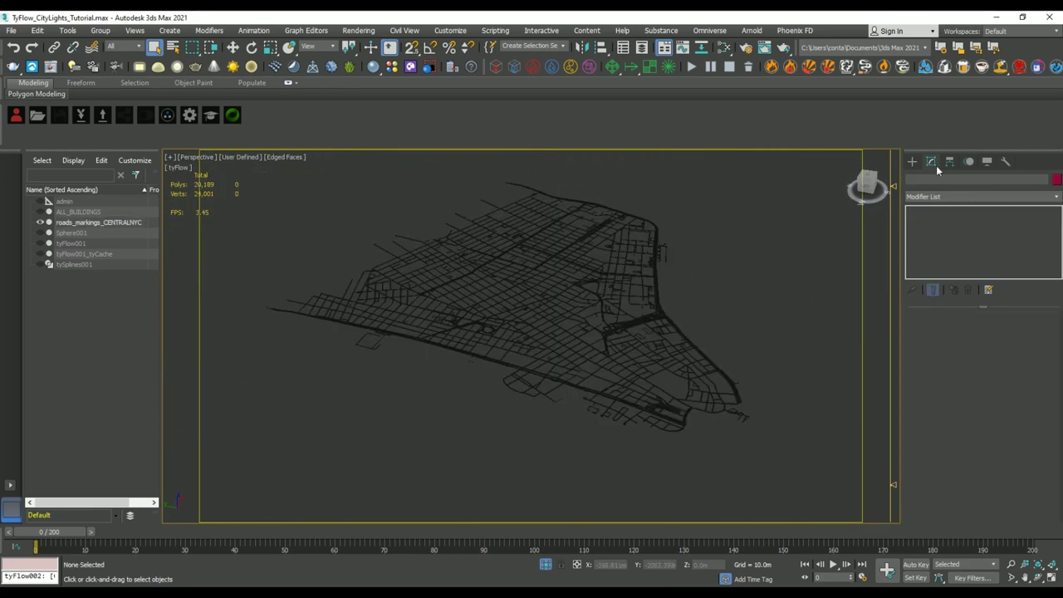
# Show ALL_BUILDINGS again and examine the full city model over the roads.
pyautogui.click(912, 161)
pyautogui.click(40, 211)
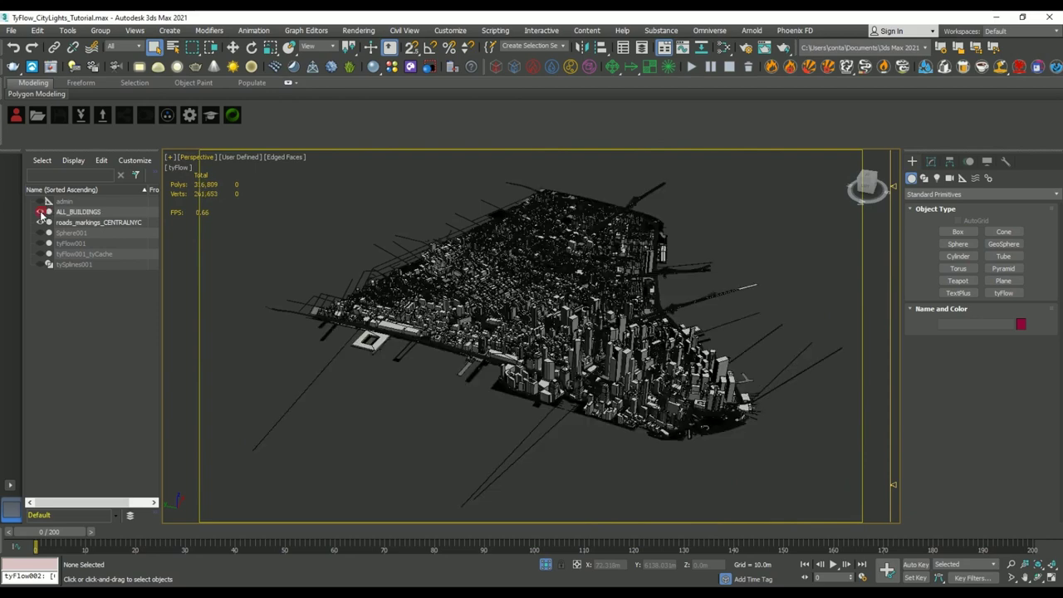
pyautogui.scroll(5, 532, 332)
pyautogui.moveTo(516, 338); pyautogui.dragTo(566, 354, button='middle')
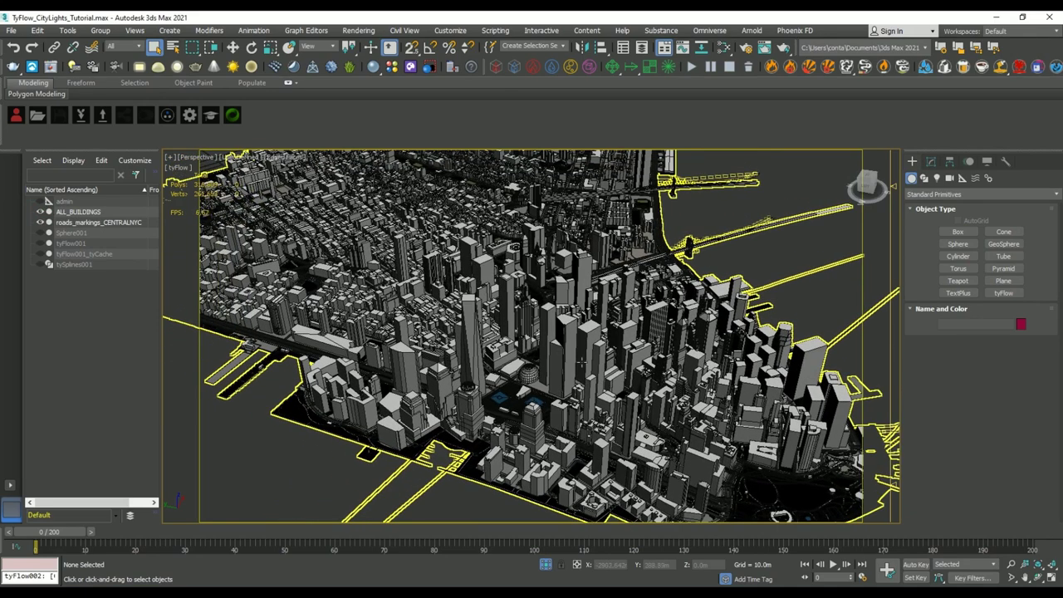
# Hide ALL_BUILDINGS and create a sphere about 1851 m in diameter beside the tip of the road network.
pyautogui.click(39, 212)
pyautogui.scroll(-6, 617, 357)
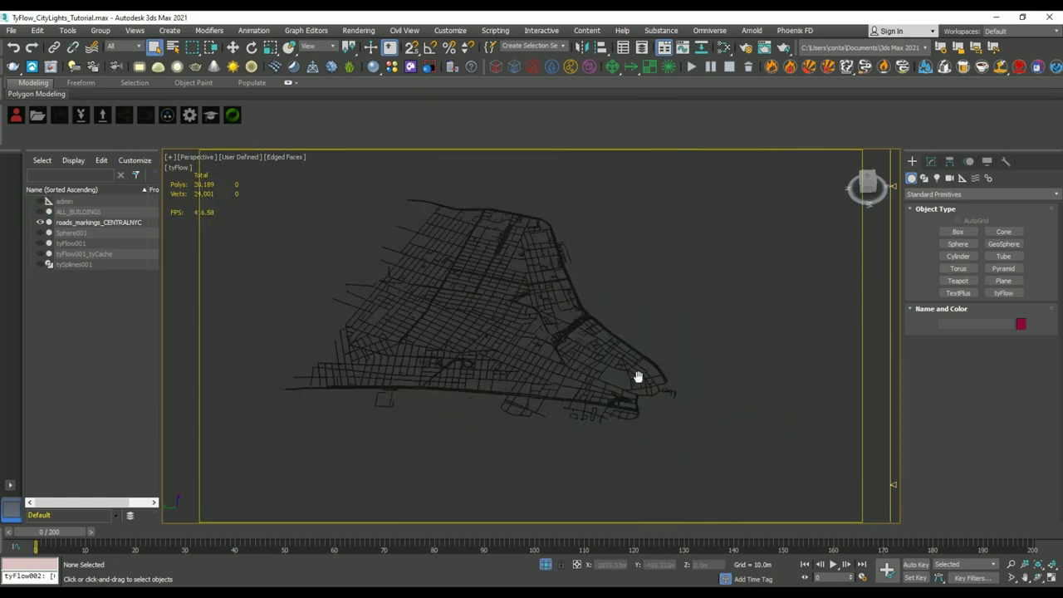
pyautogui.click(969, 245)
pyautogui.moveTo(650, 387); pyautogui.dragTo(733, 413)
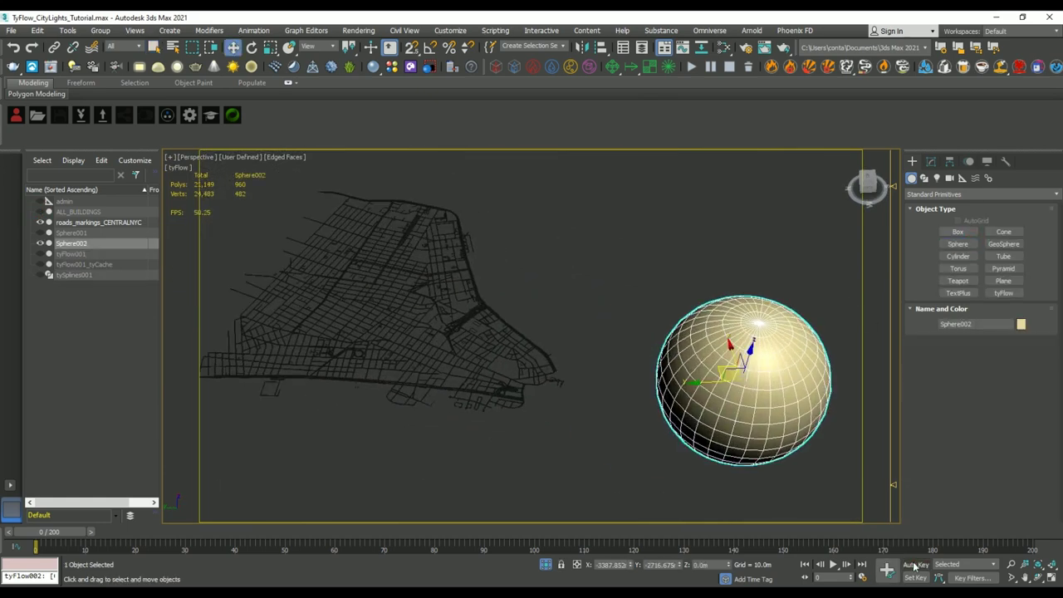
# Animate the sphere's position with Auto Key, placing it past the roads' far side at frame 100 and over their middle at frame 50.
pyautogui.click(915, 565)
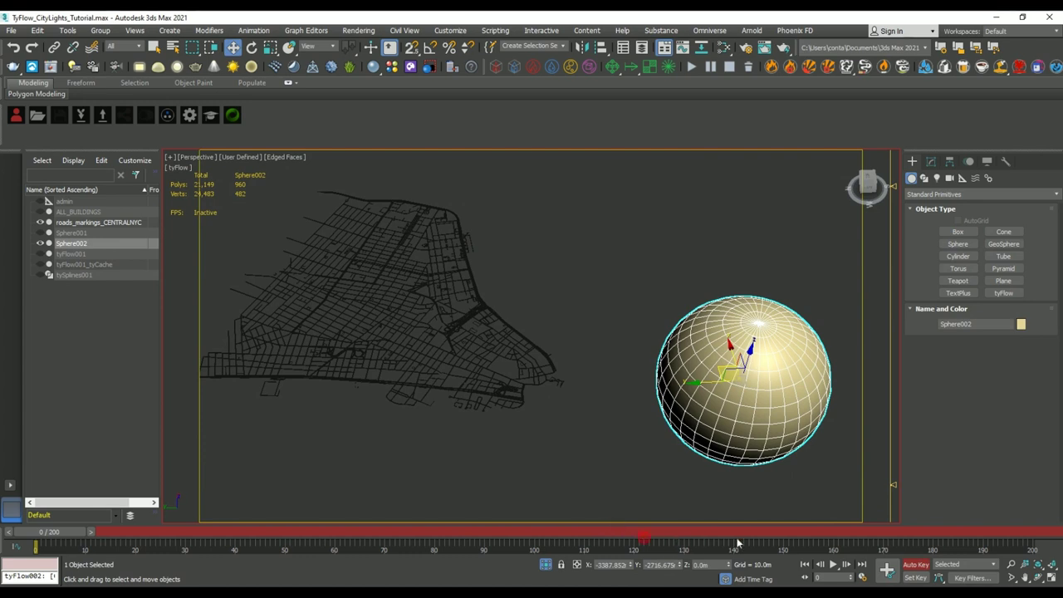
pyautogui.moveTo(736, 533); pyautogui.dragTo(561, 519)
pyautogui.moveTo(758, 328); pyautogui.dragTo(231, 166)
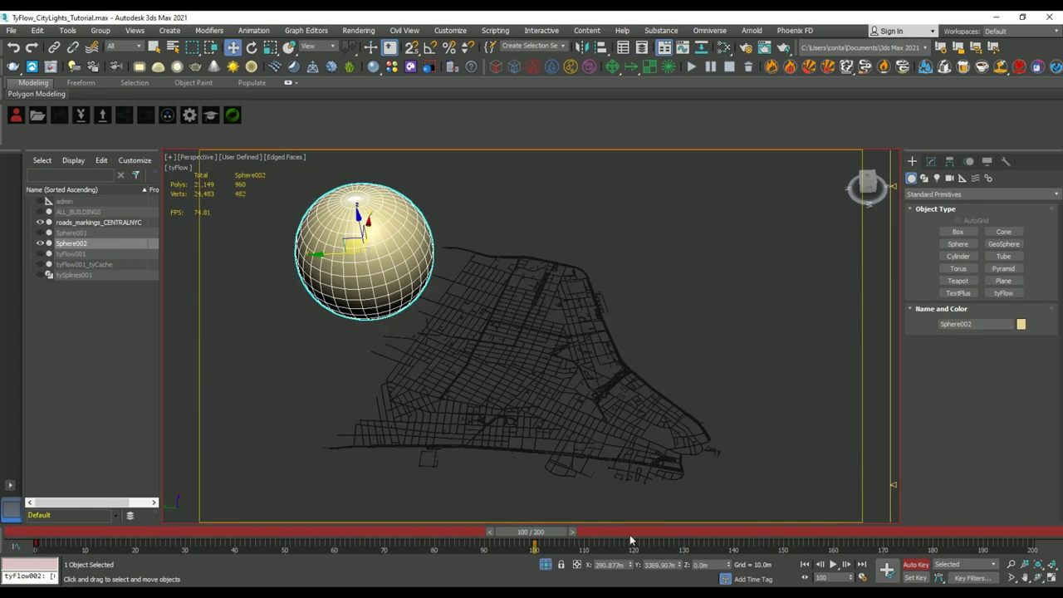
pyautogui.moveTo(356, 225); pyautogui.dragTo(531, 362)
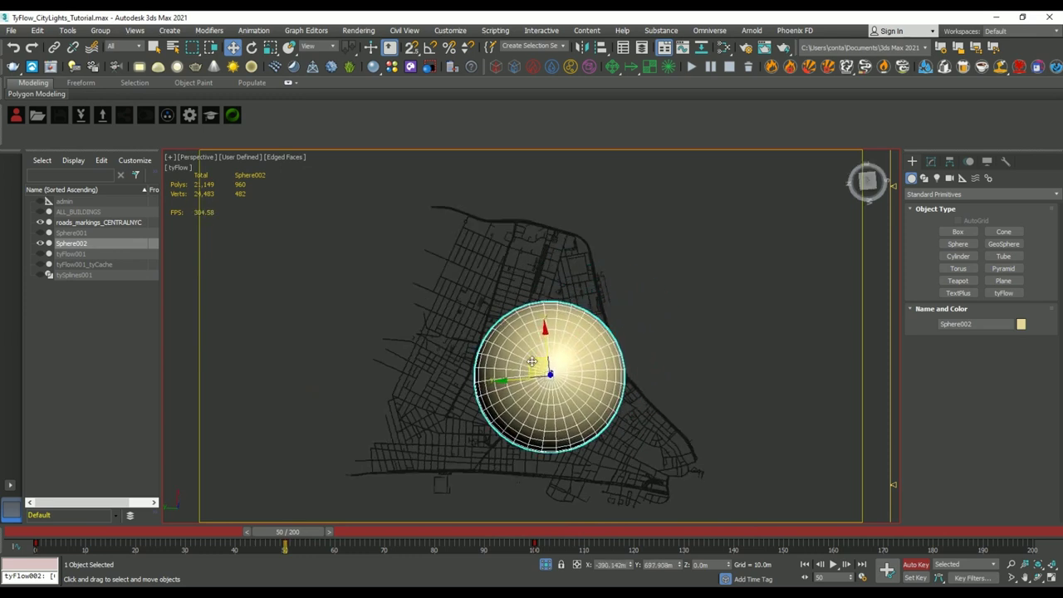
pyautogui.moveTo(337, 531); pyautogui.dragTo(510, 564)
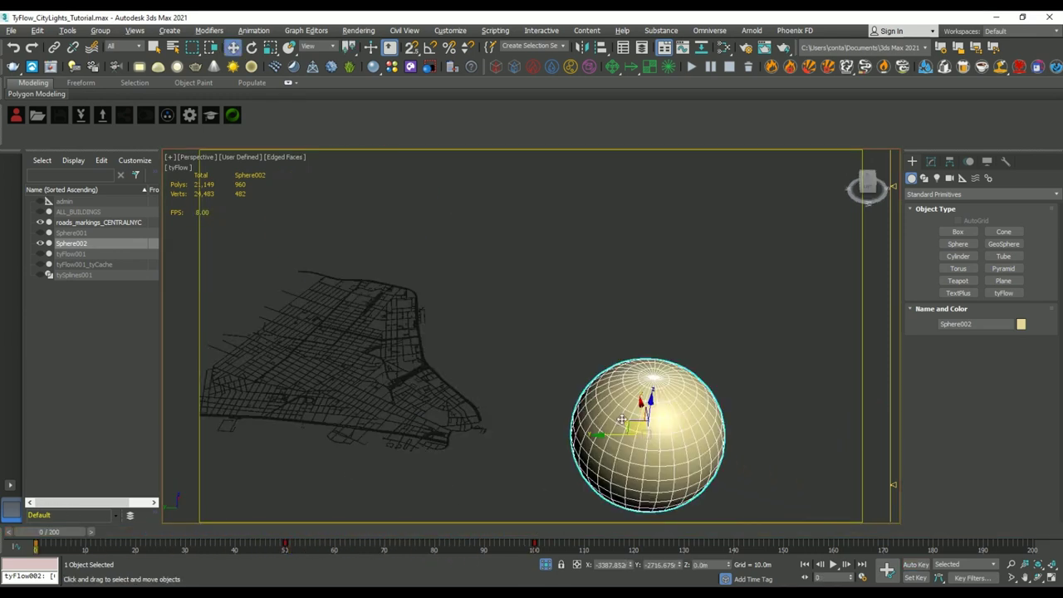
# Set the sphere's object properties to display as a box and not be renderable.
pyautogui.rightClick(621, 455)
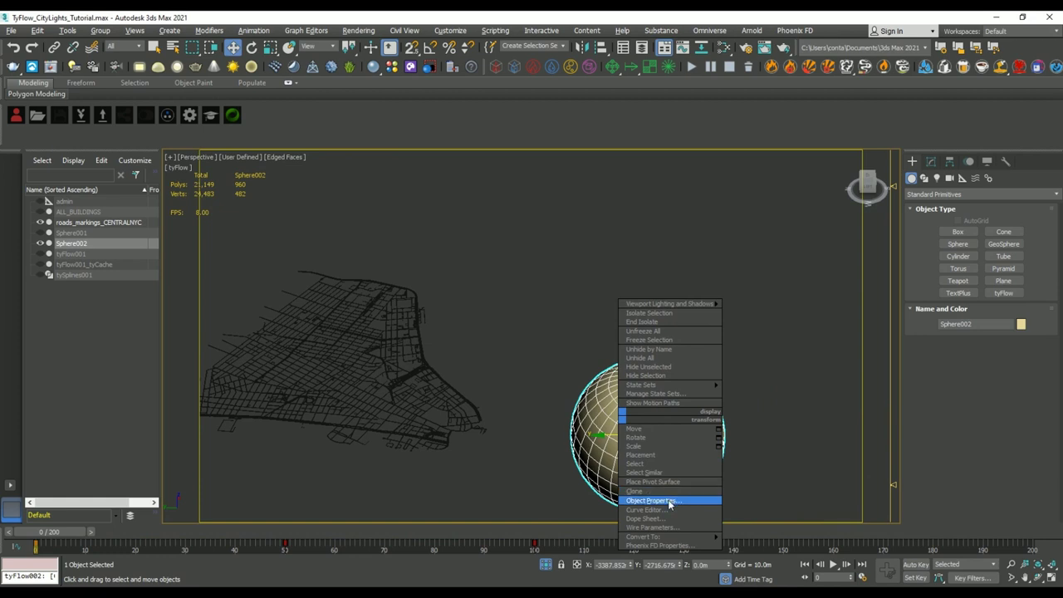
pyautogui.click(669, 500)
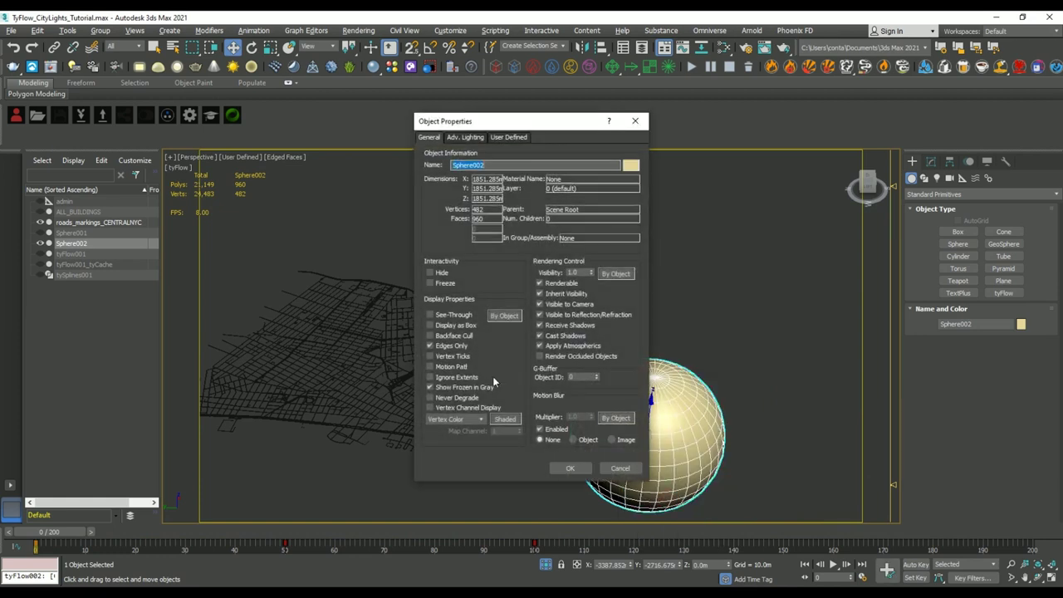
pyautogui.click(559, 283)
pyautogui.click(570, 468)
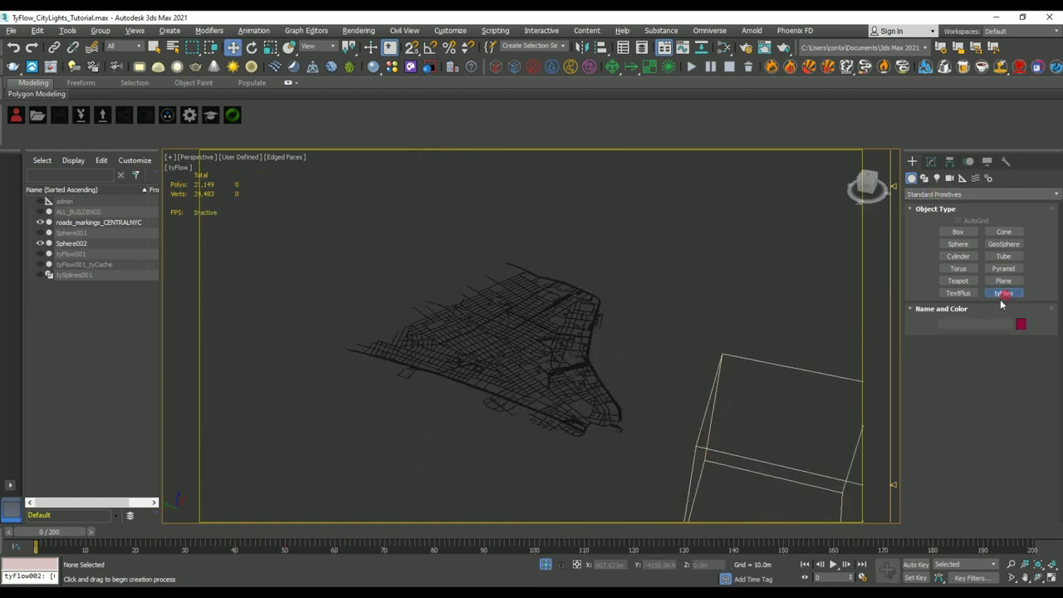
# Create a tyFlow object beside the road network and open its editor, moved clear of the viewport.
pyautogui.click(691, 299)
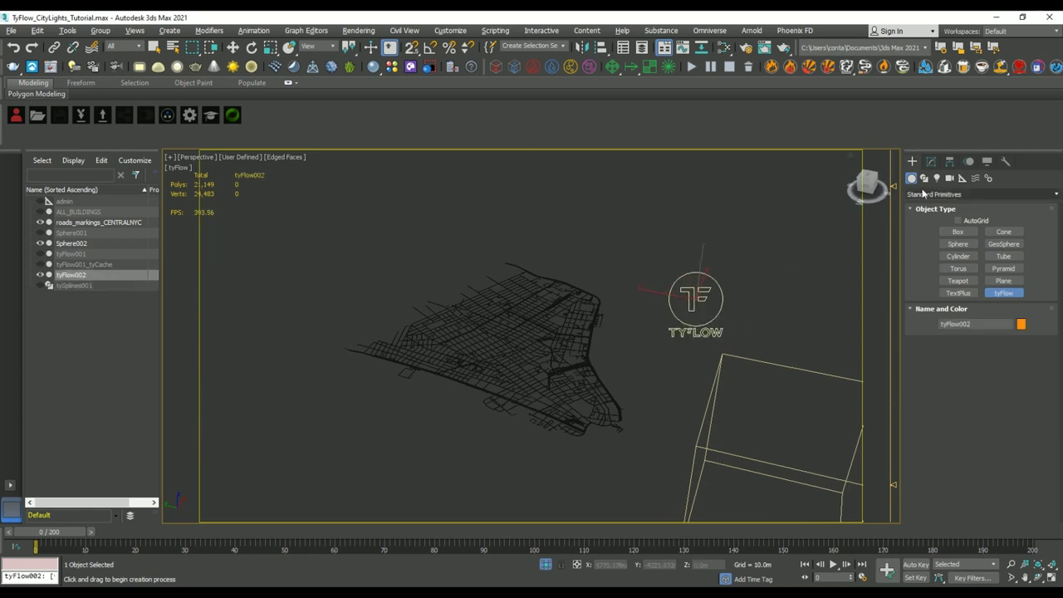
pyautogui.click(930, 162)
pyautogui.click(972, 343)
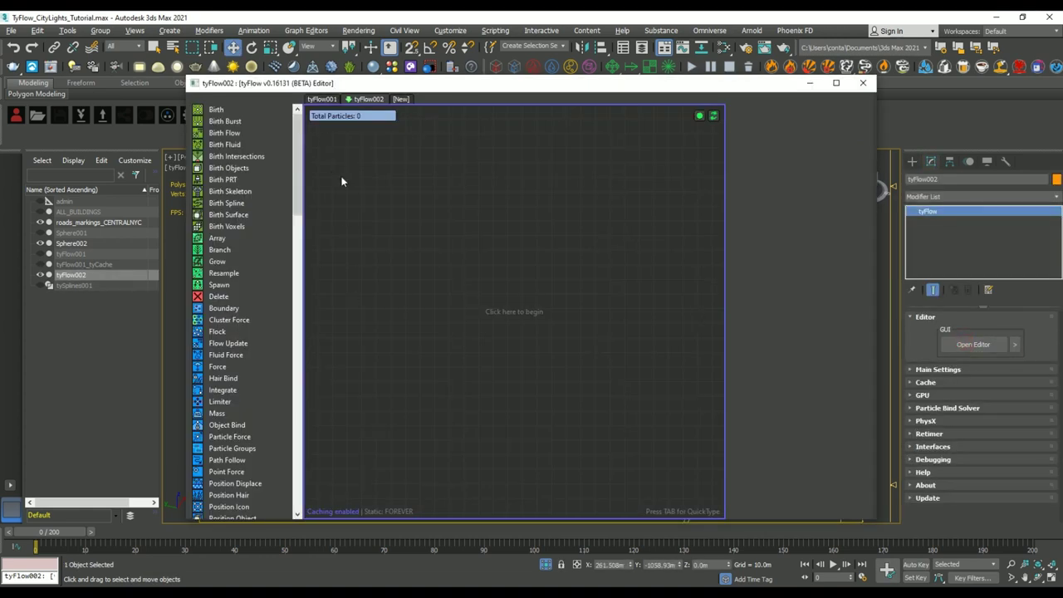
pyautogui.moveTo(511, 87); pyautogui.dragTo(359, 73)
# Try the horizontal operator layout in the tyFlow editor, and return it to the vertical layout.
pyautogui.rightClick(324, 227)
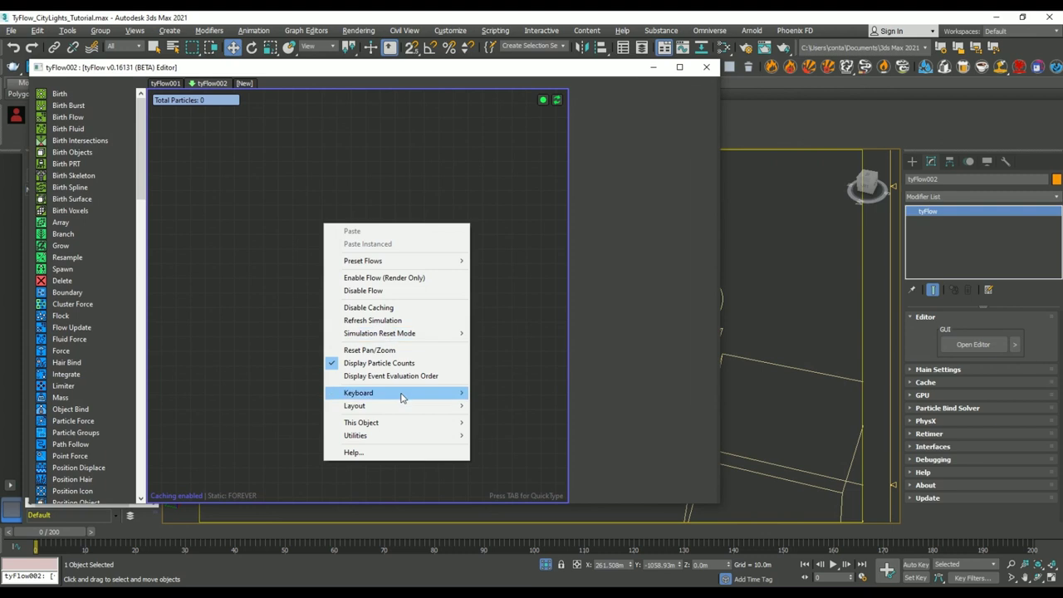
pyautogui.moveTo(405, 405)
pyautogui.click(515, 406)
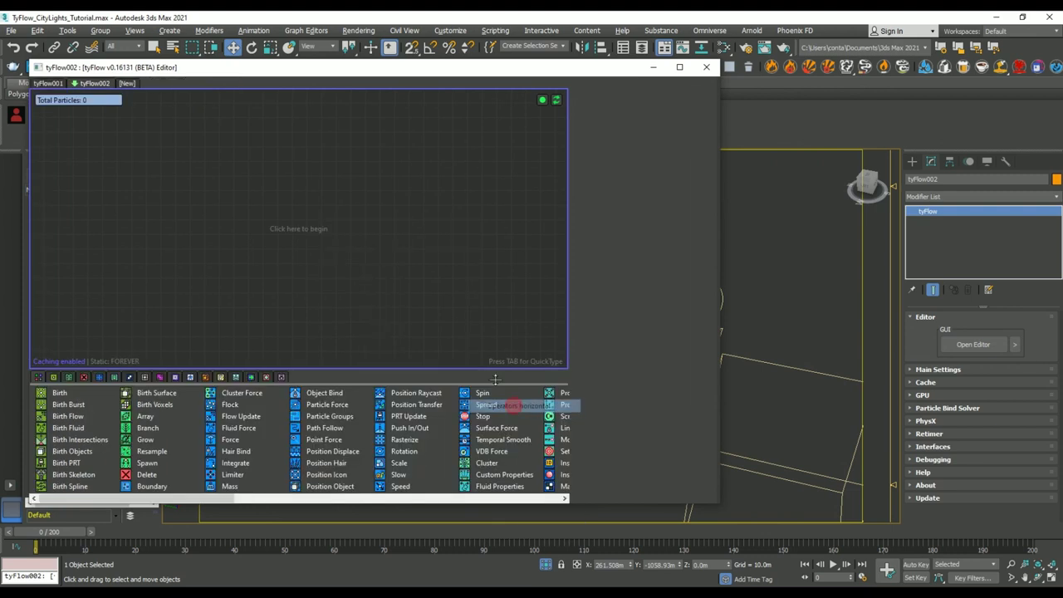
pyautogui.rightClick(351, 235)
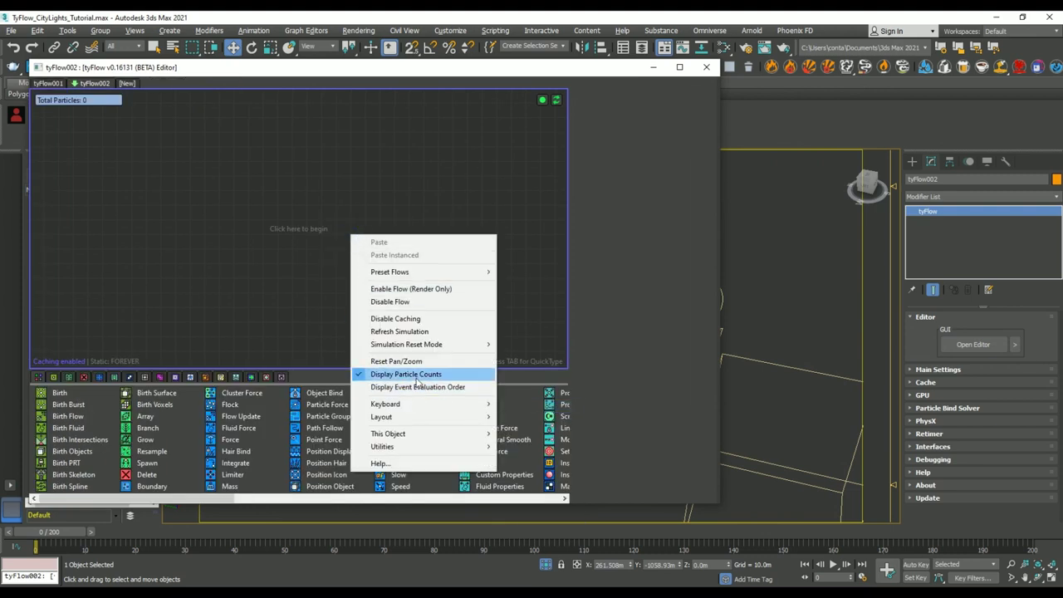
pyautogui.moveTo(424, 417)
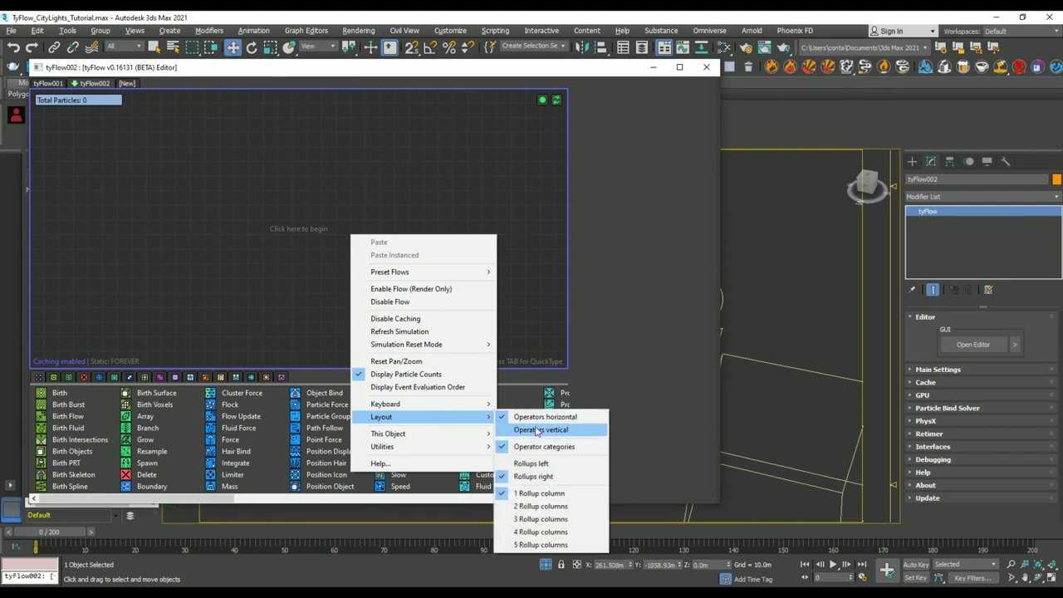
pyautogui.click(531, 430)
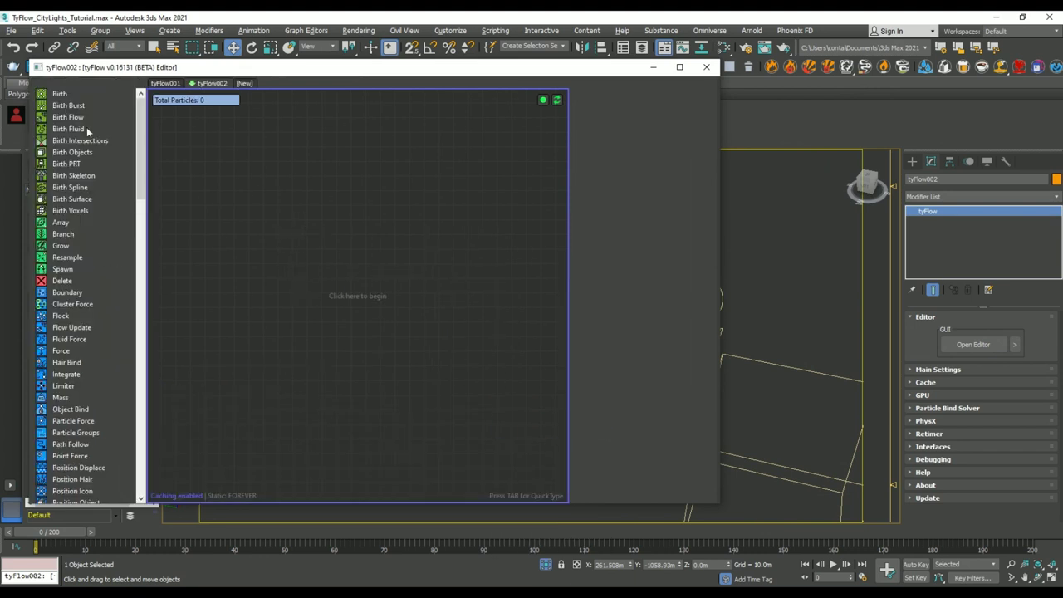
# Add a Birth Intersections operator as a new event and arrange the editor so both the event and the road mesh are visible.
pyautogui.moveTo(86, 144); pyautogui.dragTo(323, 226)
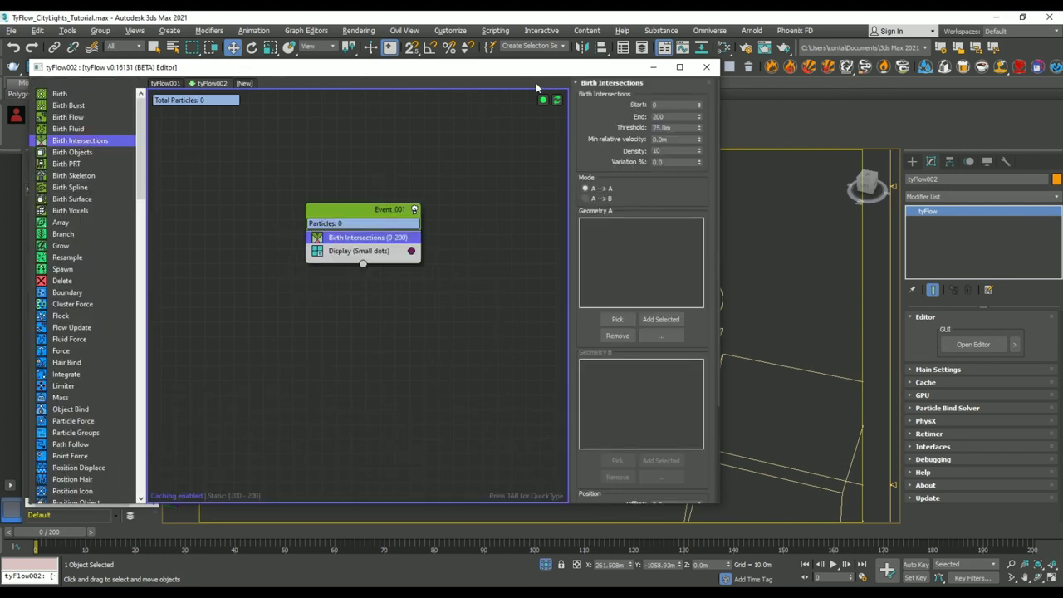
pyautogui.moveTo(529, 72); pyautogui.dragTo(448, 70)
pyautogui.moveTo(640, 188); pyautogui.dragTo(399, 196)
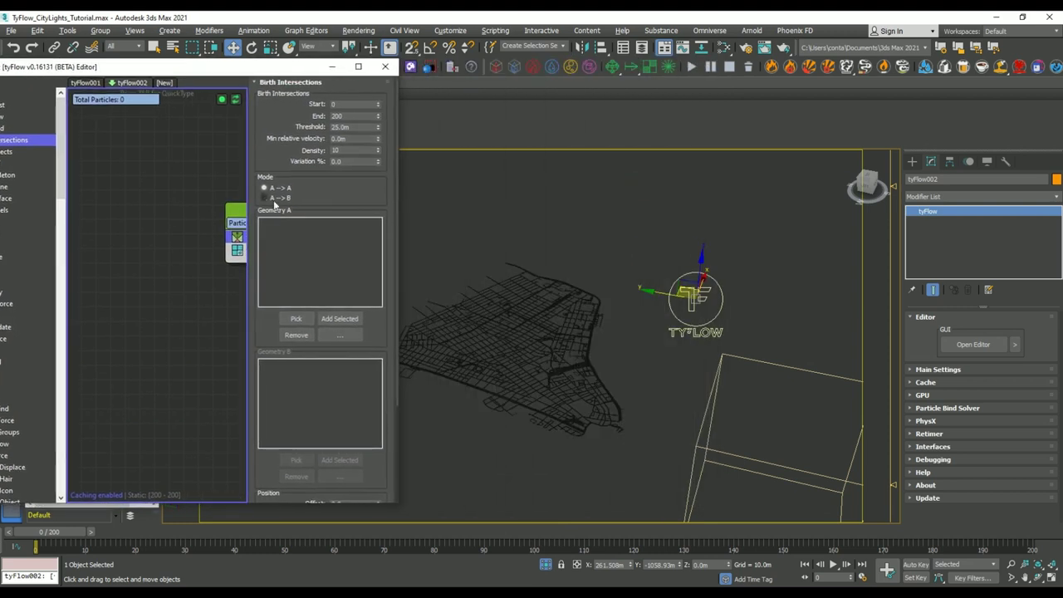
pyautogui.moveTo(231, 216); pyautogui.dragTo(94, 201)
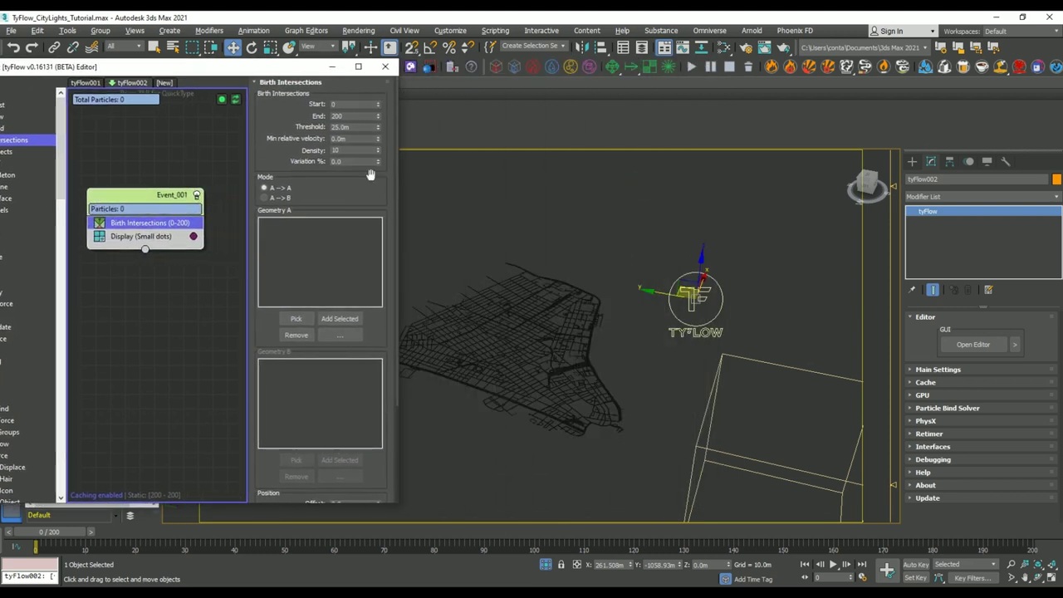
# Set Birth Intersections to A --> B mode, with roads_markings_CENTRALNYC as Geometry A and the animated sphere as Geometry B.
pyautogui.scroll(-2, 287, 146)
pyautogui.click(281, 162)
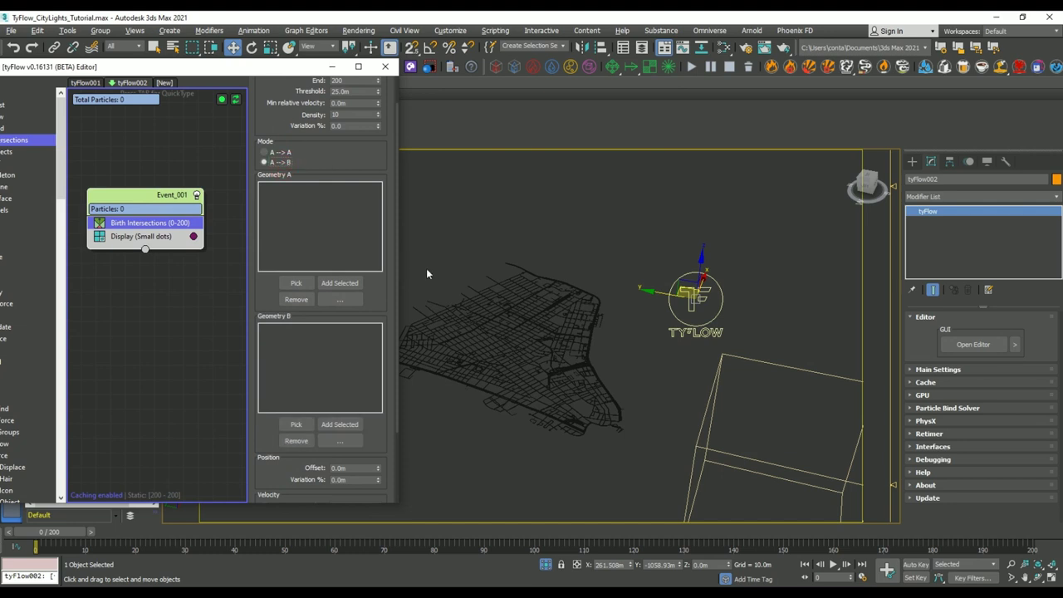
pyautogui.click(290, 284)
pyautogui.click(540, 369)
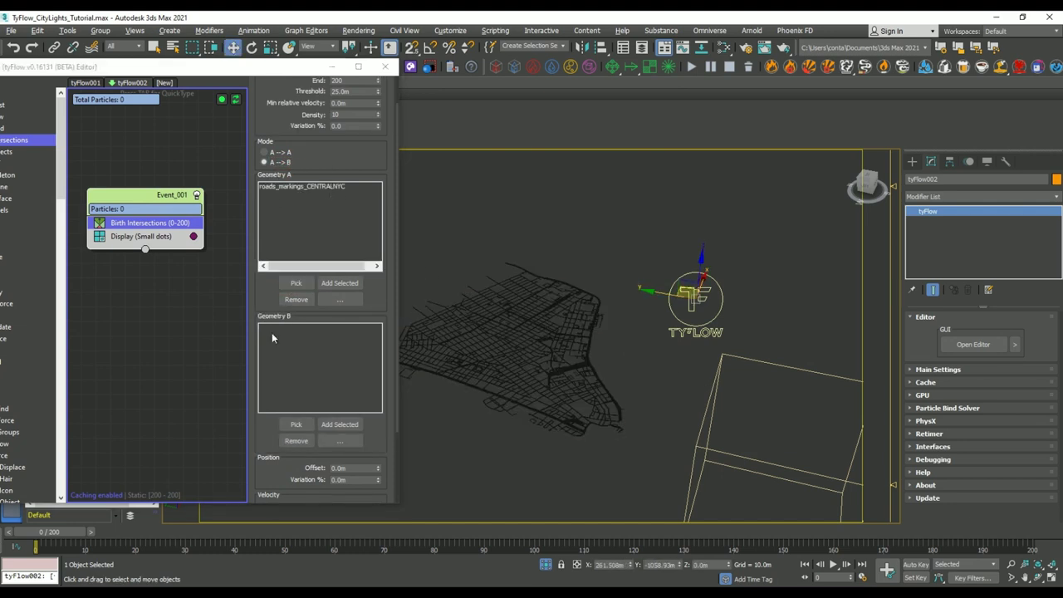
pyautogui.click(295, 425)
pyautogui.click(719, 392)
# Set the event's particle display to white Ticks and preview the particle births up to frame 115.
pyautogui.click(141, 236)
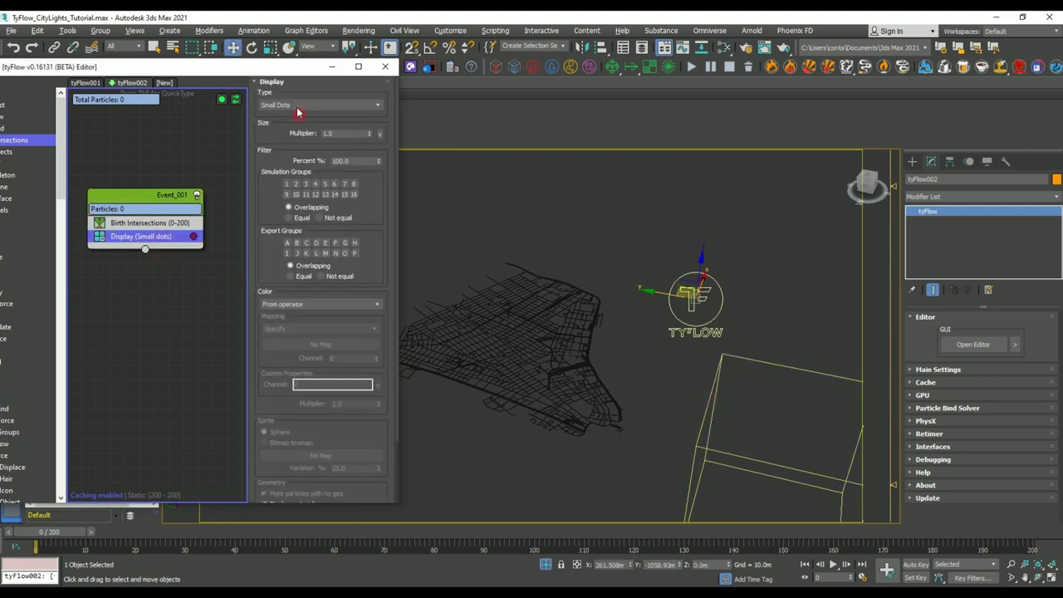
pyautogui.click(316, 105)
pyautogui.click(272, 138)
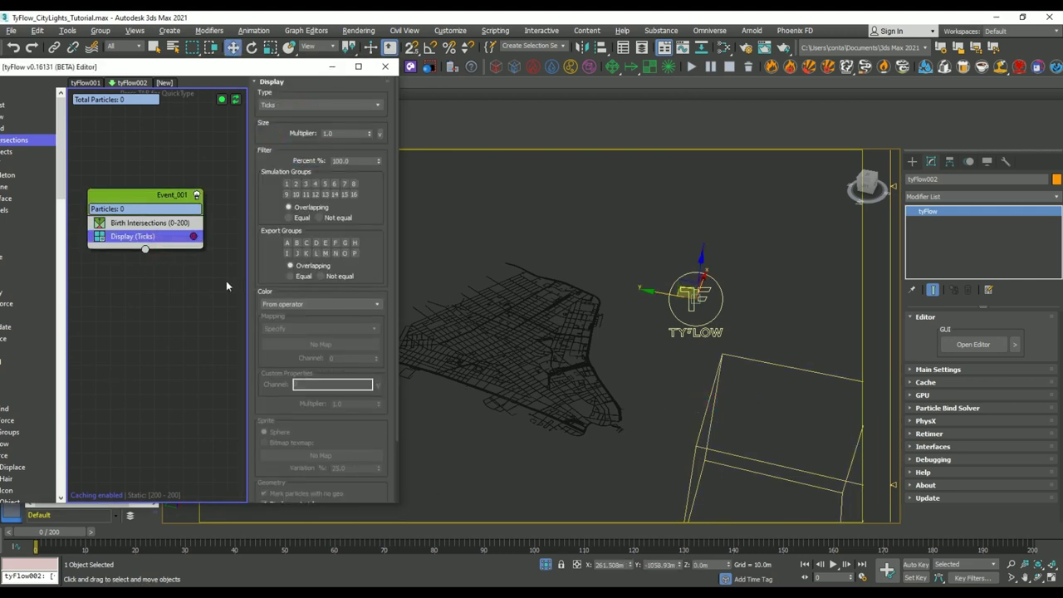
pyautogui.click(194, 237)
pyautogui.moveTo(313, 318); pyautogui.dragTo(320, 361)
pyautogui.click(413, 376)
pyautogui.moveTo(75, 532); pyautogui.dragTo(609, 549)
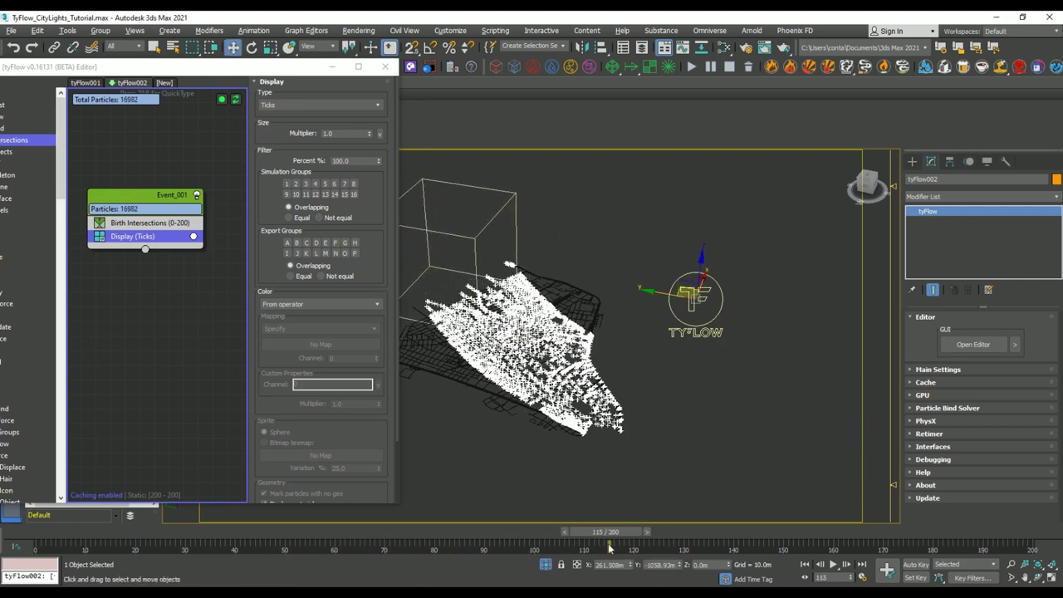
pyautogui.scroll(5, 465, 332)
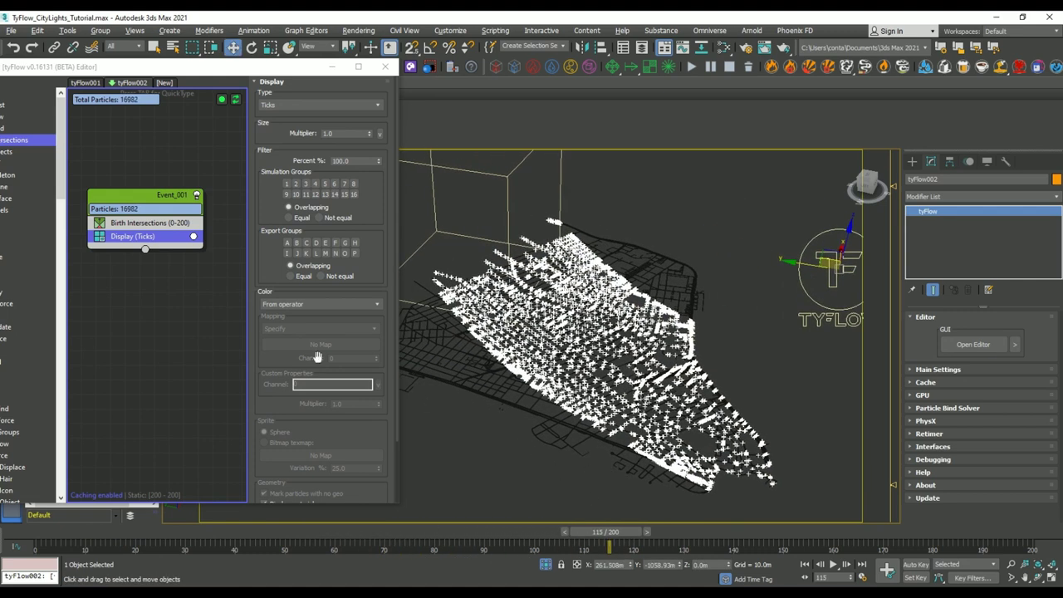
# Add a Position Object operator below Birth Intersections and pick roads_markings_CENTRALNYC as its emitter object.
pyautogui.click(140, 224)
pyautogui.press('Tab')
pyautogui.write('posi')
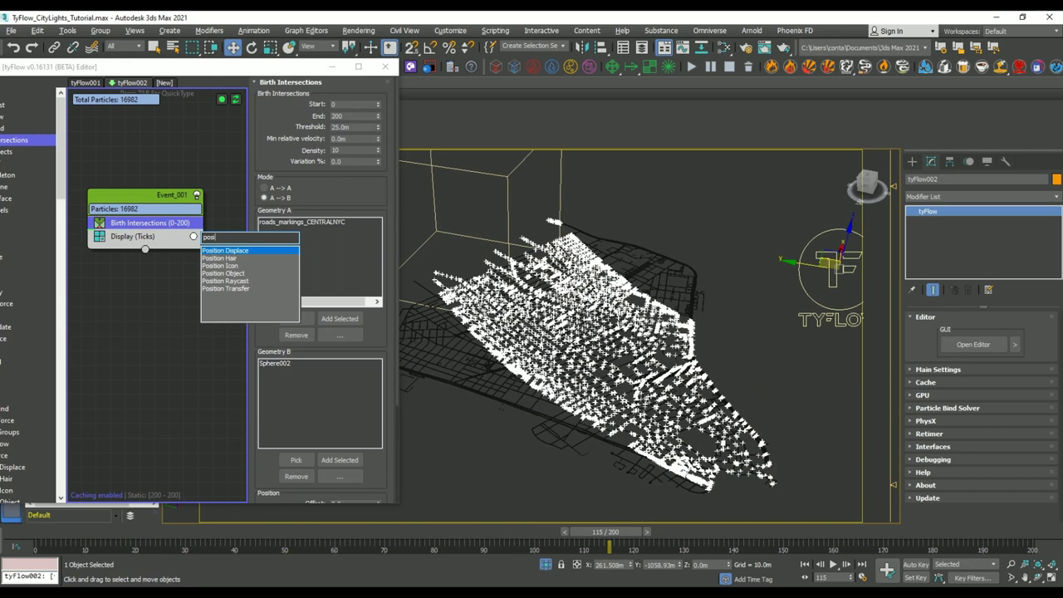
pyautogui.press('Return')
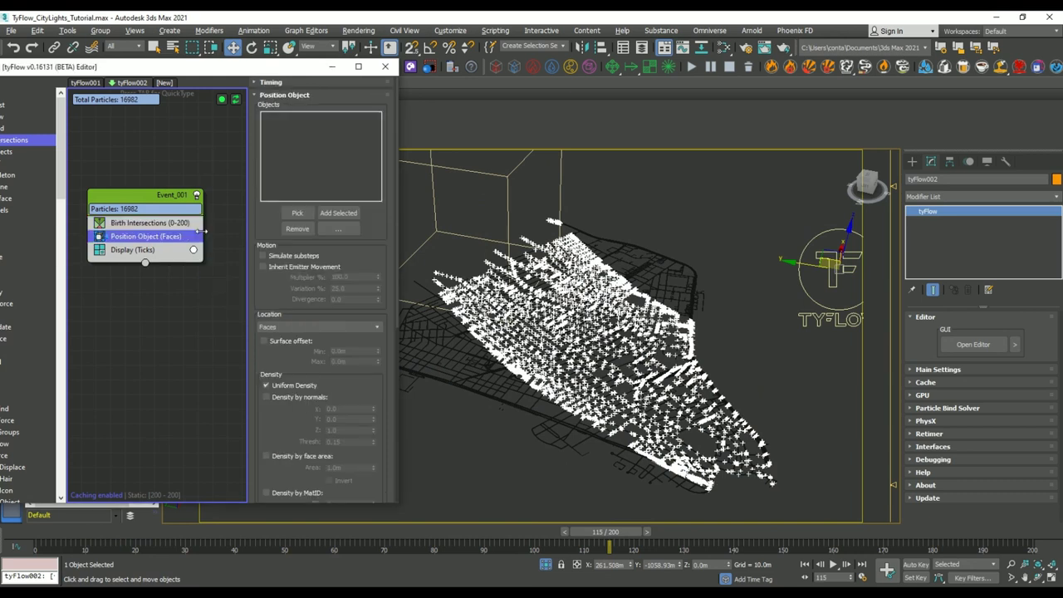
pyautogui.click(292, 216)
pyautogui.click(700, 291)
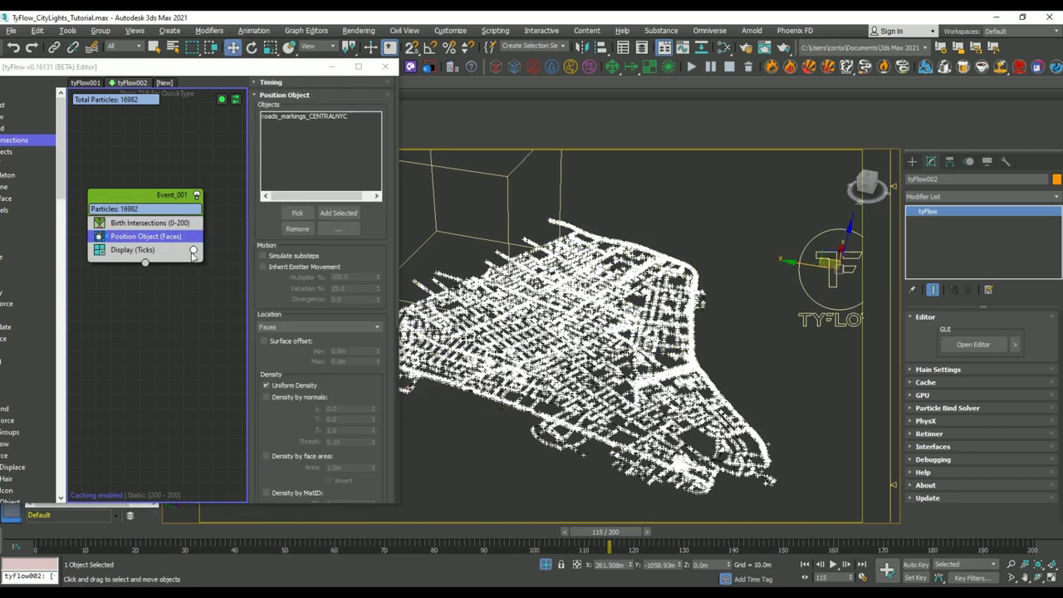
pyautogui.click(153, 251)
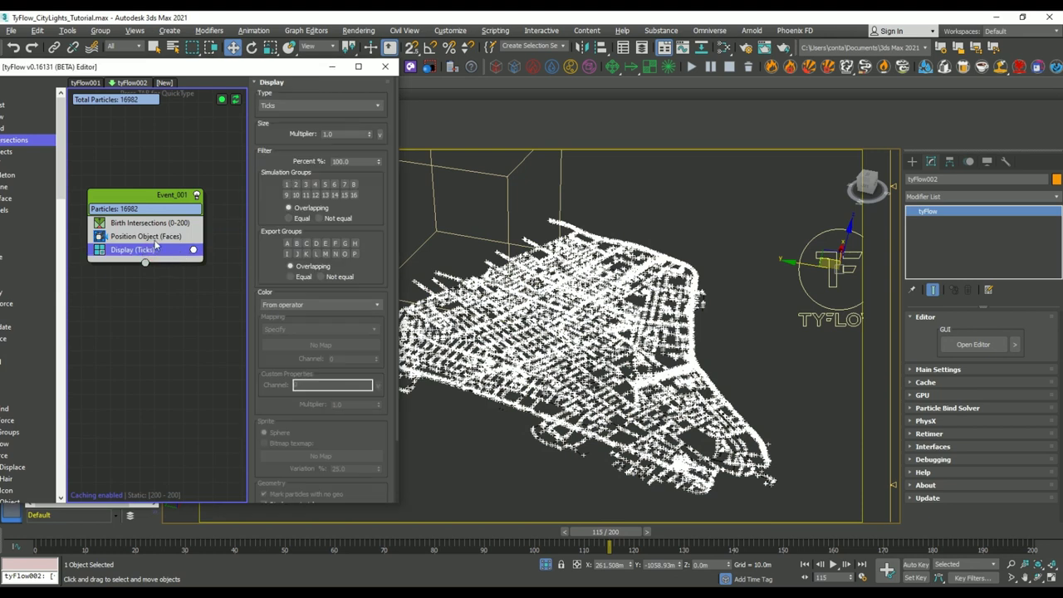
# Add a Surface Test operator and place it below Position Object in Event_001.
pyautogui.click(151, 237)
pyautogui.press('Tab')
pyautogui.write('surfcc')
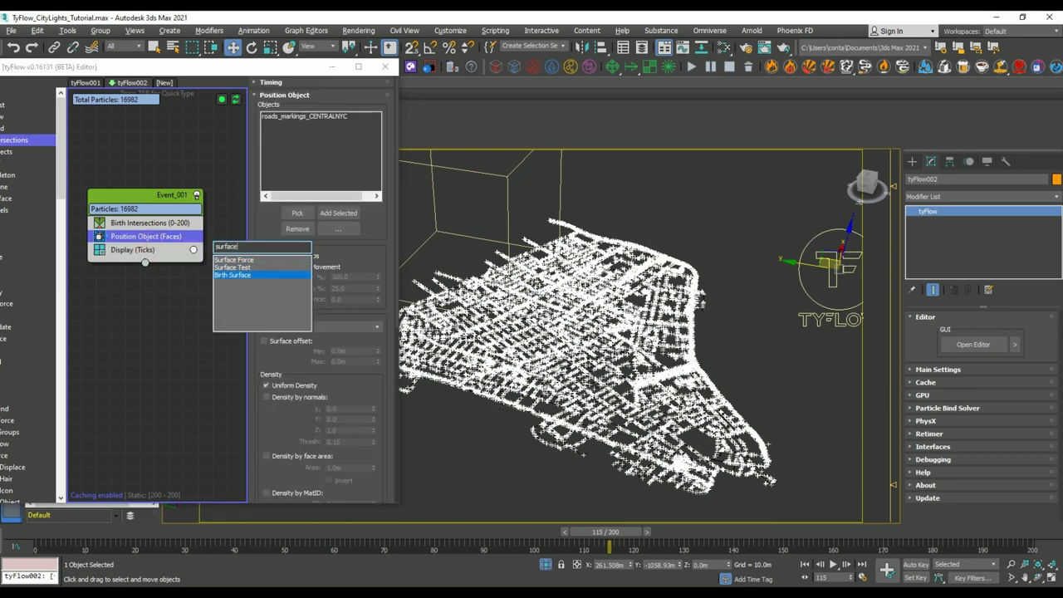
pyautogui.press('Return')
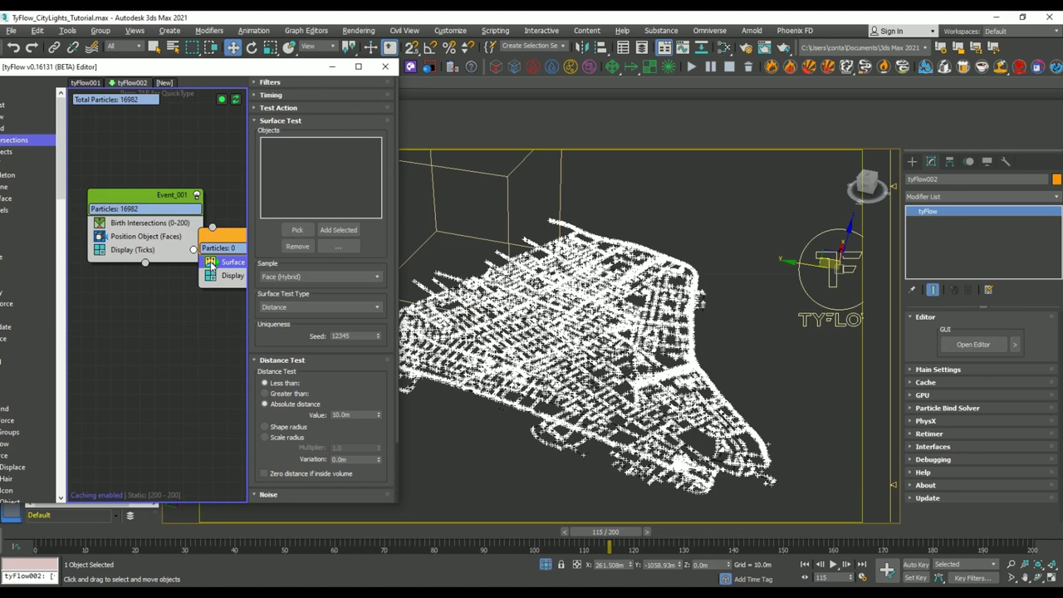
pyautogui.moveTo(199, 241); pyautogui.dragTo(199, 243)
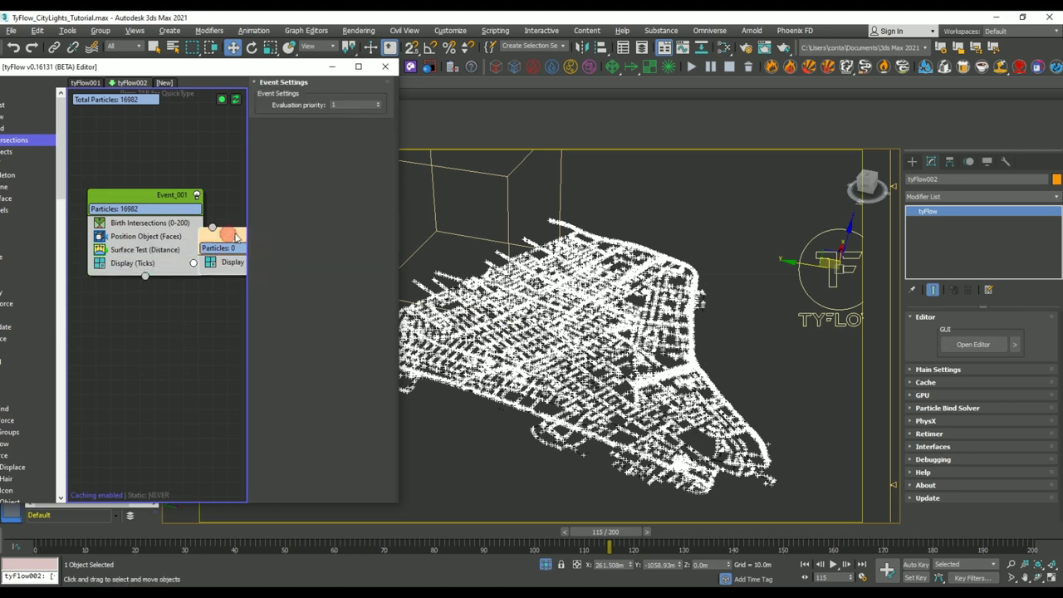
# Turn the display of particle counts off and on again in the flow editor.
pyautogui.rightClick(114, 316)
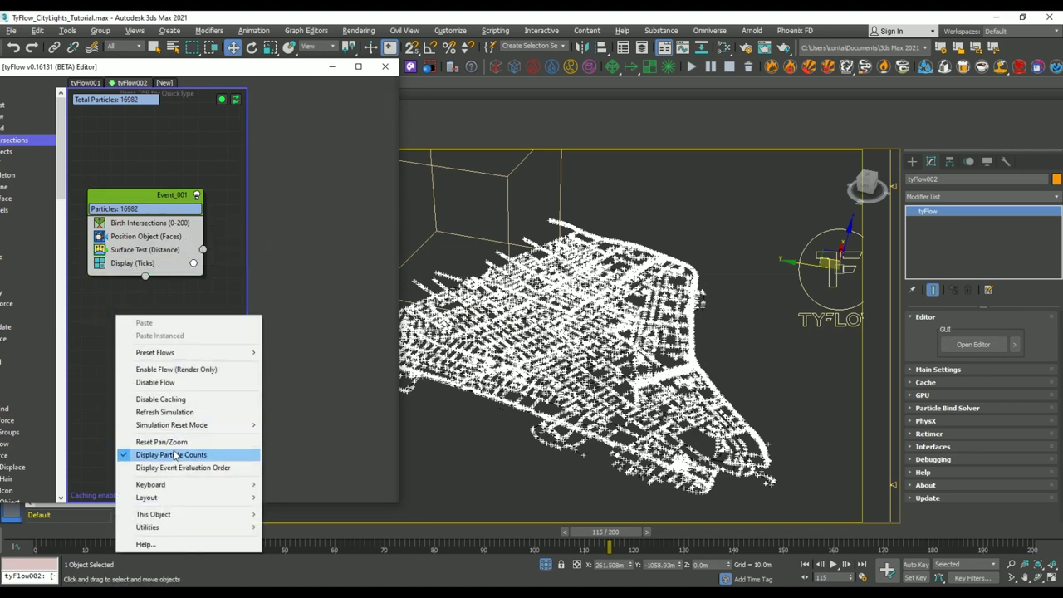
pyautogui.click(175, 455)
pyautogui.rightClick(133, 341)
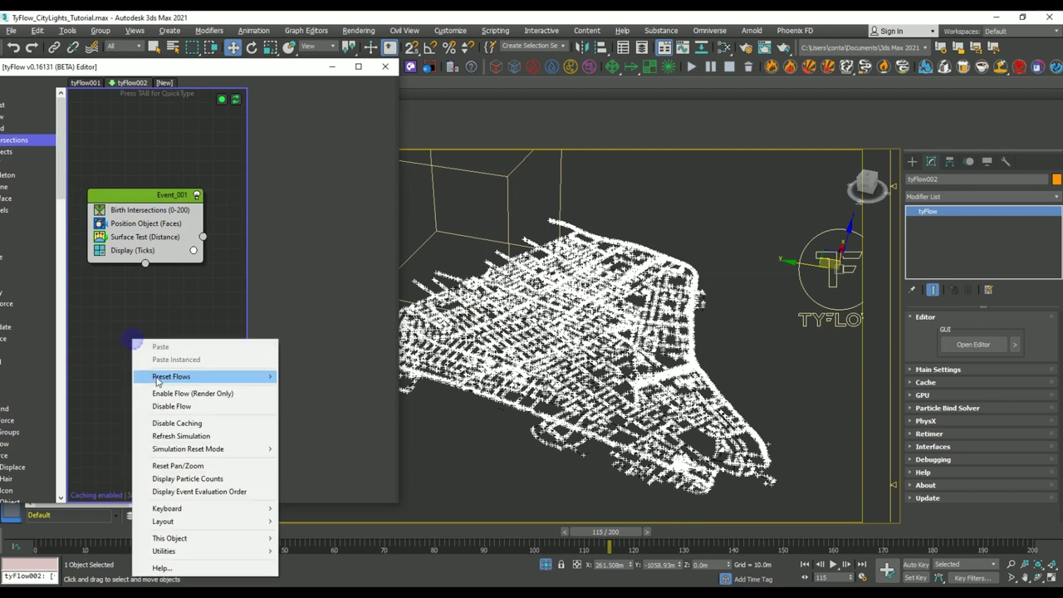
pyautogui.click(188, 473)
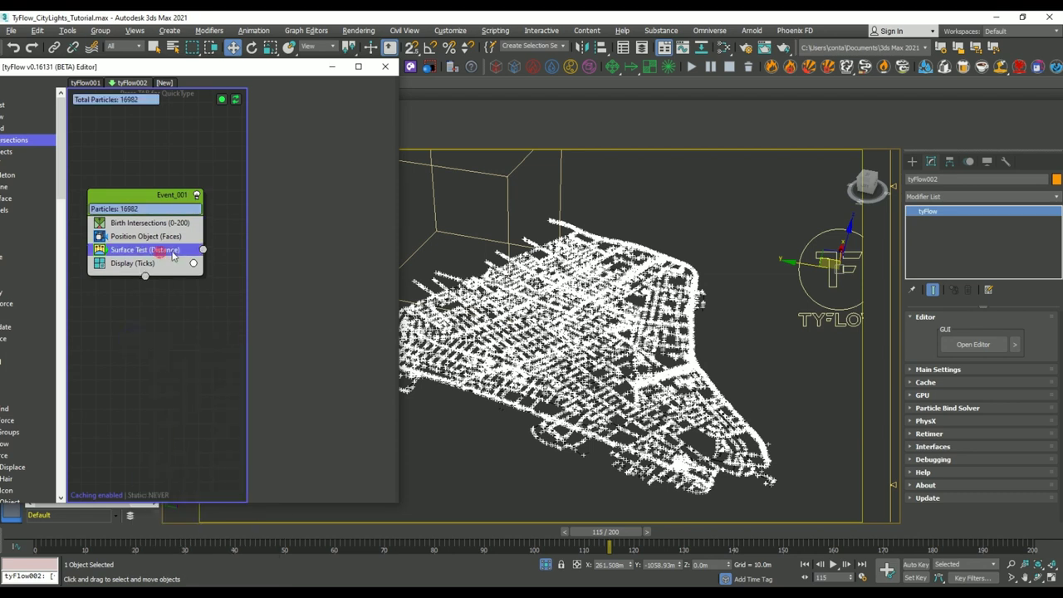
# Assign the animated sphere Sphere002 to the Surface Test and set its test type to Volume (Inside).
pyautogui.click(171, 256)
pyautogui.scroll(-3, 623, 359)
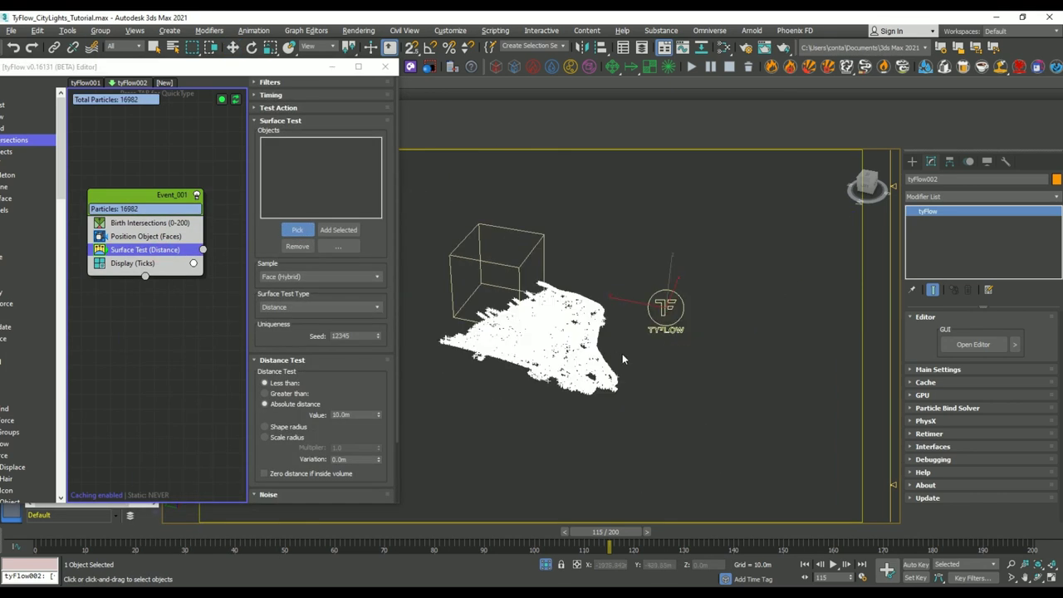
pyautogui.click(525, 262)
pyautogui.scroll(5, 532, 274)
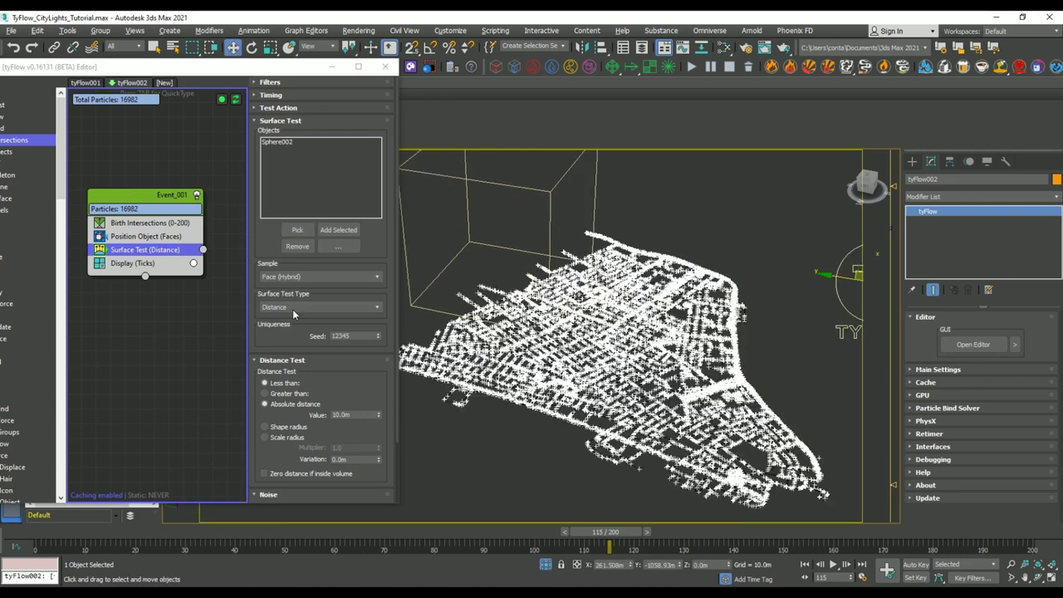
pyautogui.click(320, 307)
pyautogui.click(283, 408)
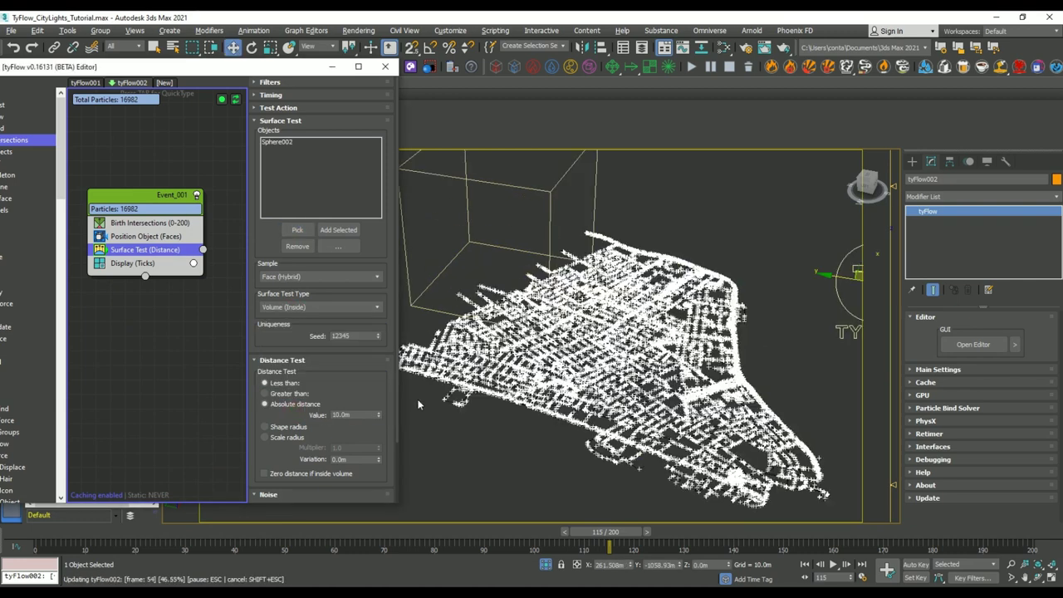
# Add a Shape operator as a new event and connect the Surface Test output to it.
pyautogui.click(187, 312)
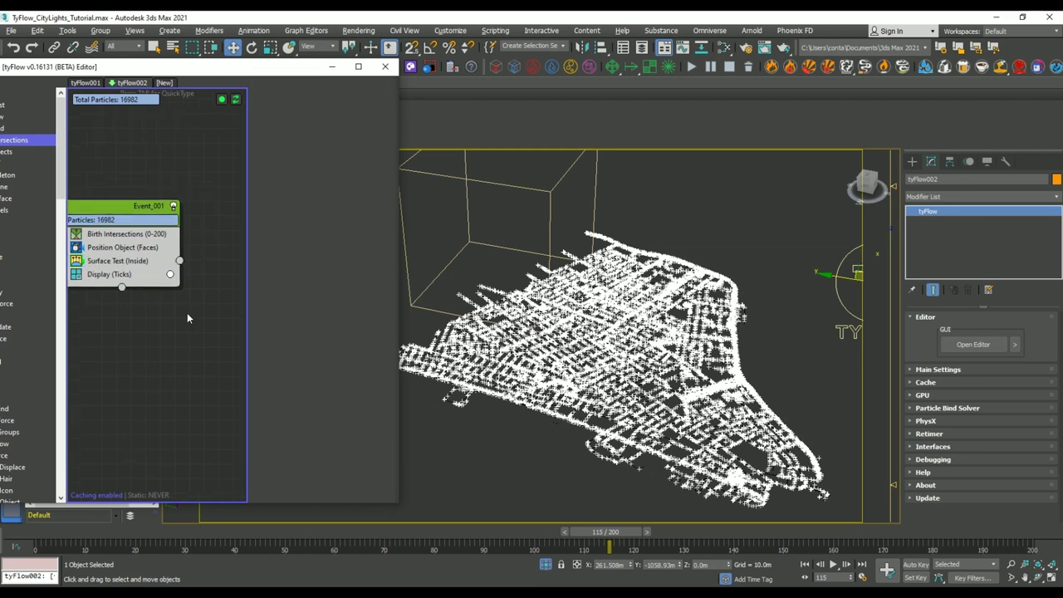
pyautogui.press('Tab')
pyautogui.write('sha')
pyautogui.press('Return')
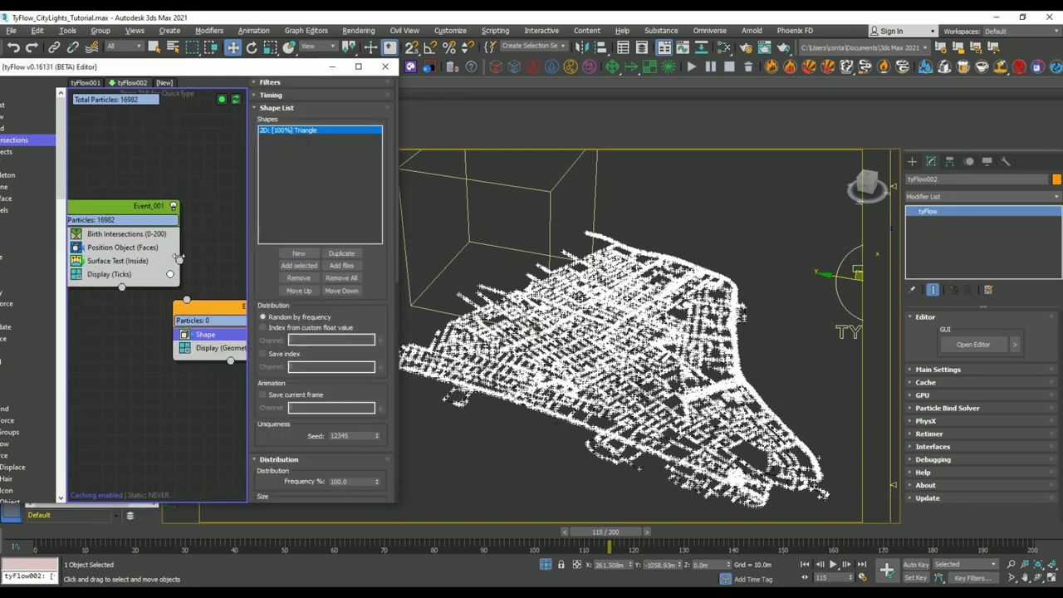
pyautogui.moveTo(189, 306); pyautogui.dragTo(176, 339)
# Disable the Display operator of Event_001 and preview the particle transfer up to frame 103.
pyautogui.moveTo(108, 316); pyautogui.dragTo(118, 323, button='middle')
pyautogui.click(86, 288)
pyautogui.moveTo(138, 370); pyautogui.dragTo(109, 360, button='middle')
pyautogui.moveTo(37, 548); pyautogui.dragTo(562, 557)
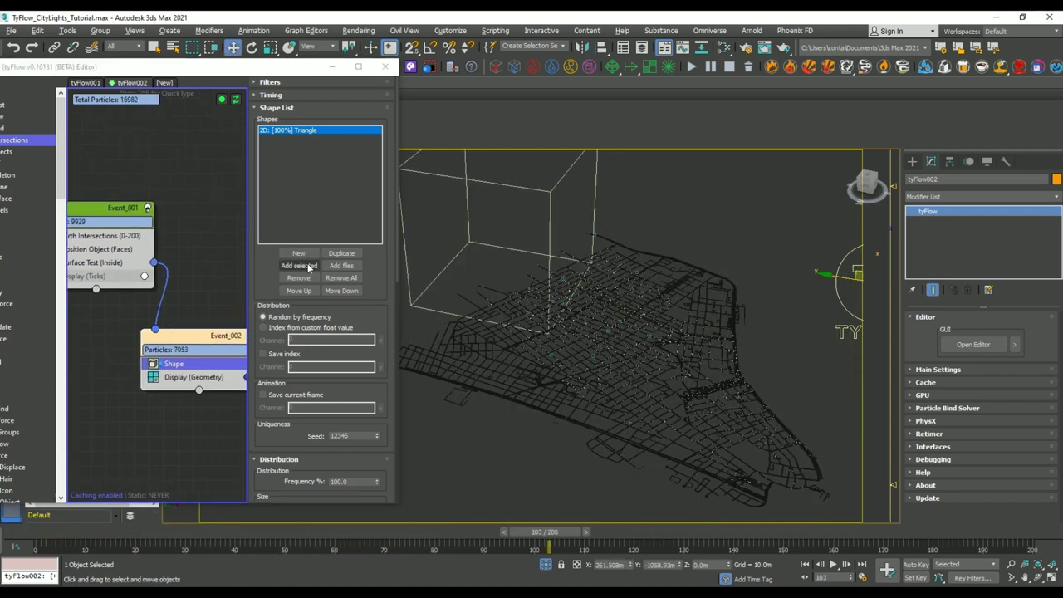
# Replace the Triangle in the Shape operator with the 3D Sphere (MidRes) mesh.
pyautogui.click(299, 279)
pyautogui.click(299, 254)
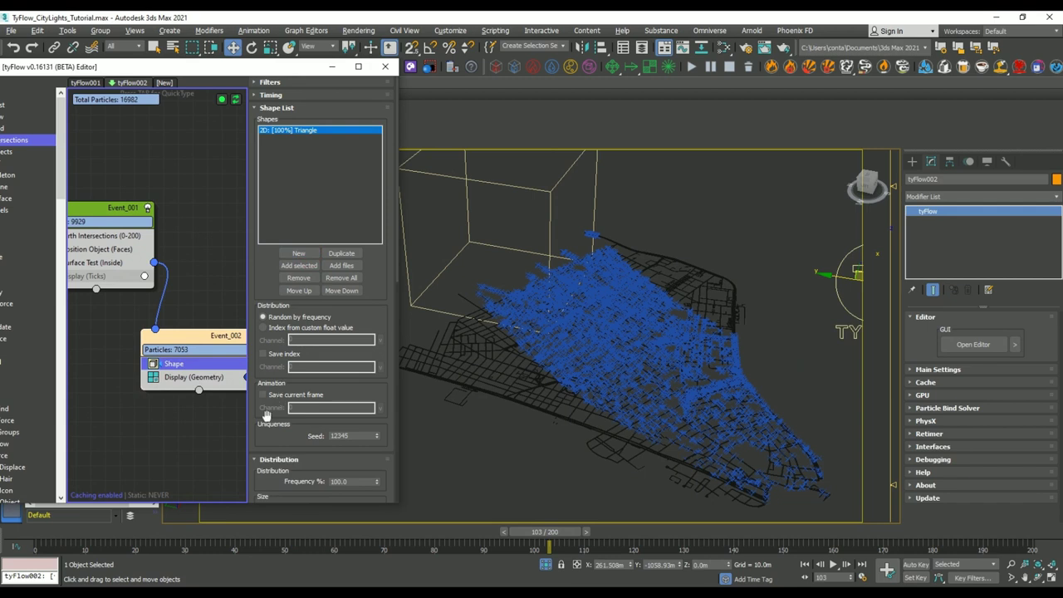
pyautogui.scroll(-3, 324, 316)
pyautogui.click(339, 307)
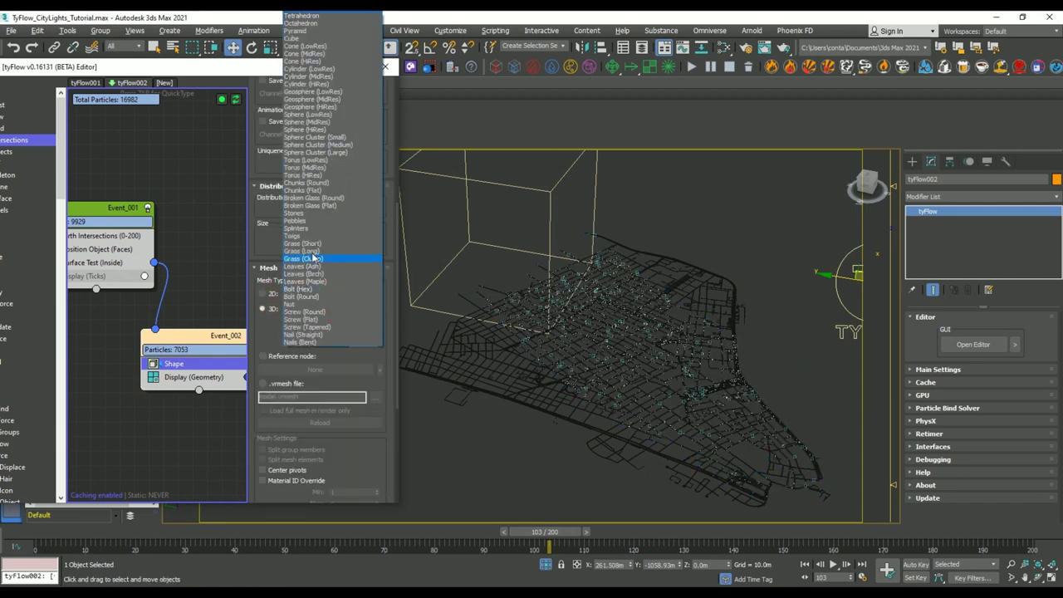
pyautogui.click(318, 123)
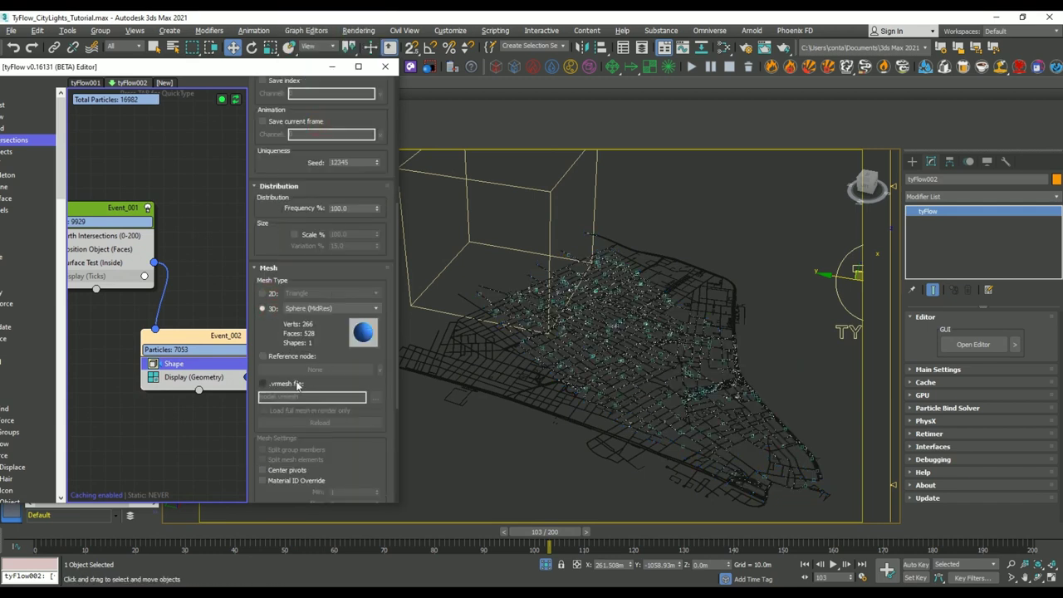
# Enable the shape's scale at 500%, inspect the spheres up close and preview the animation up to frame 76.
pyautogui.scroll(-3, 261, 339)
pyautogui.click(355, 172)
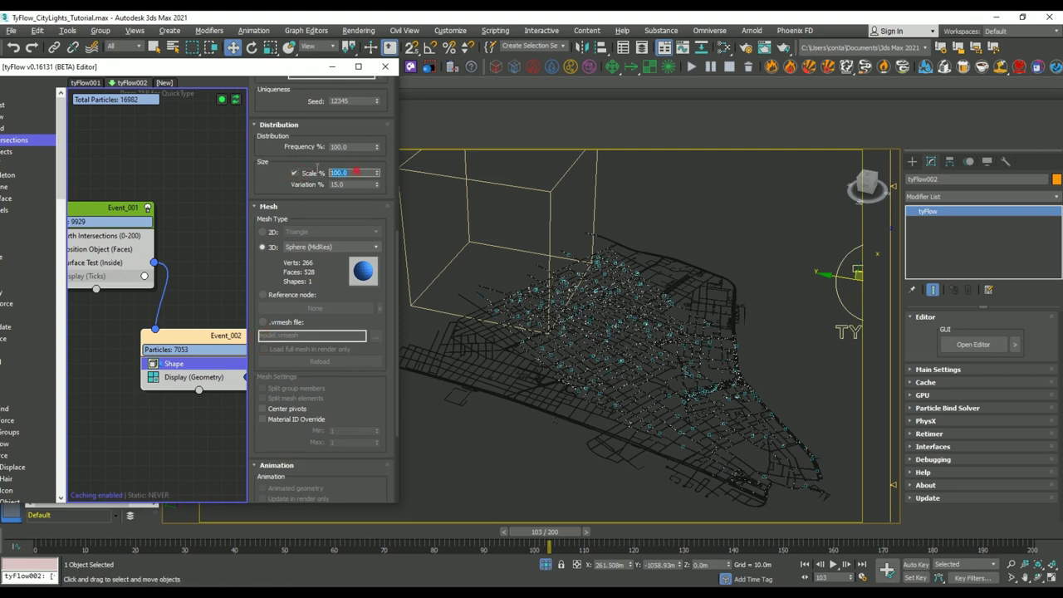
pyautogui.press('Return')
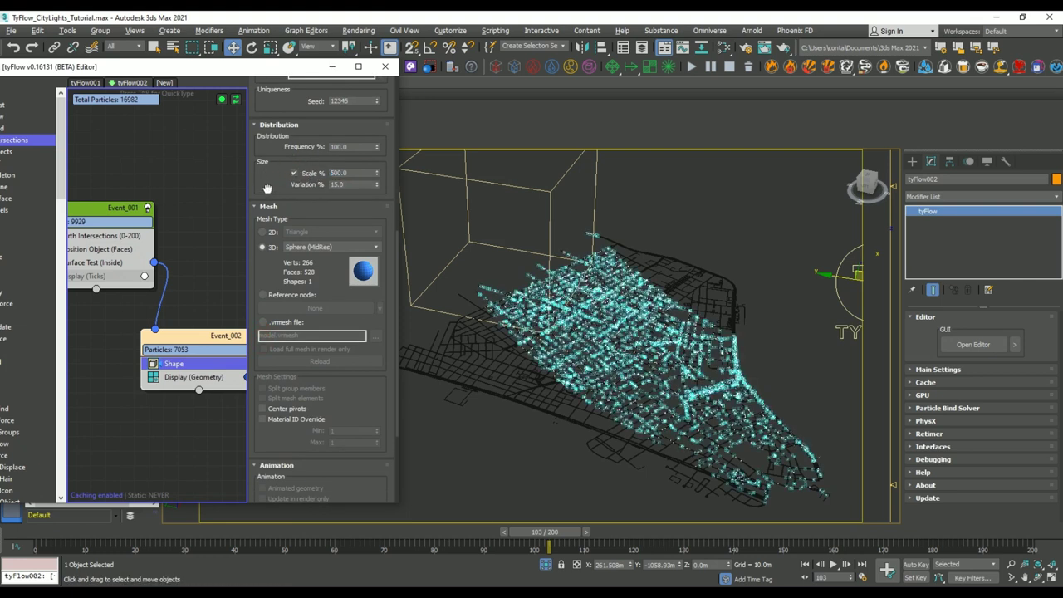
pyautogui.scroll(5, 586, 415)
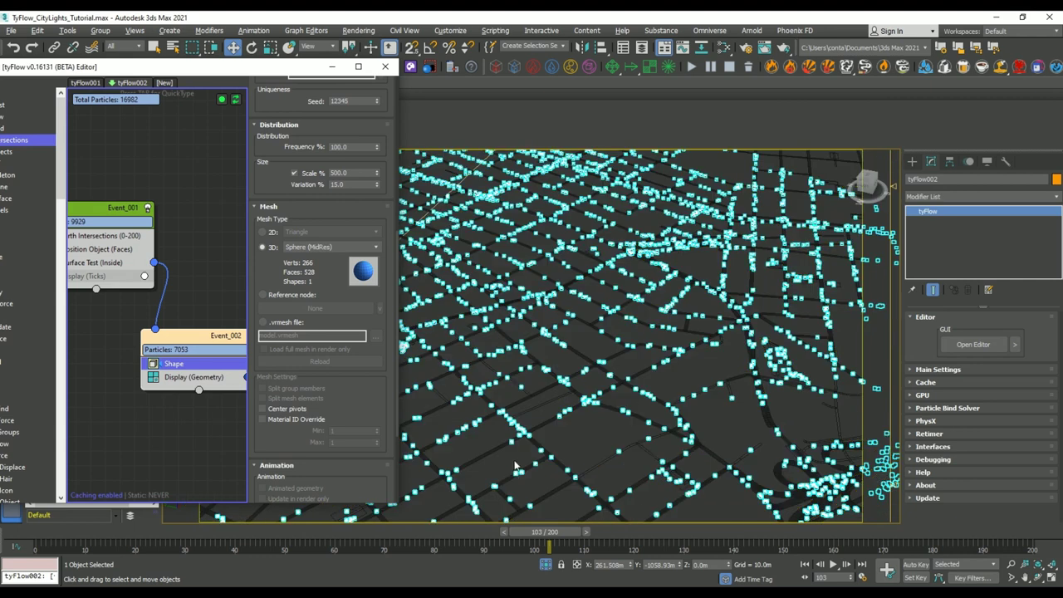
pyautogui.click(494, 459)
pyautogui.moveTo(115, 536); pyautogui.dragTo(469, 544)
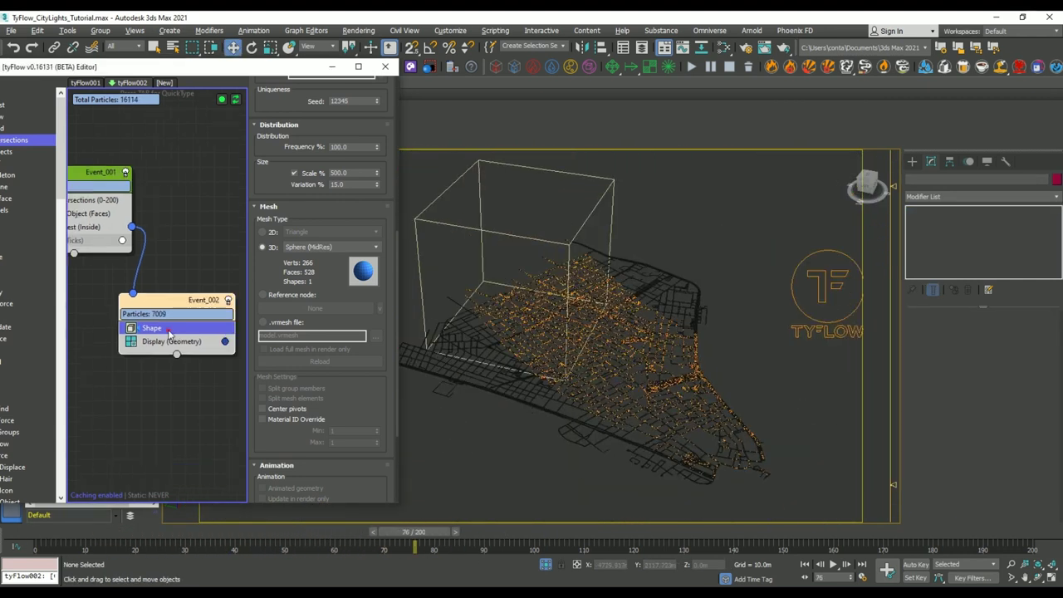
# Add a Force operator above Shape in Event_002.
pyautogui.rightClick(192, 332)
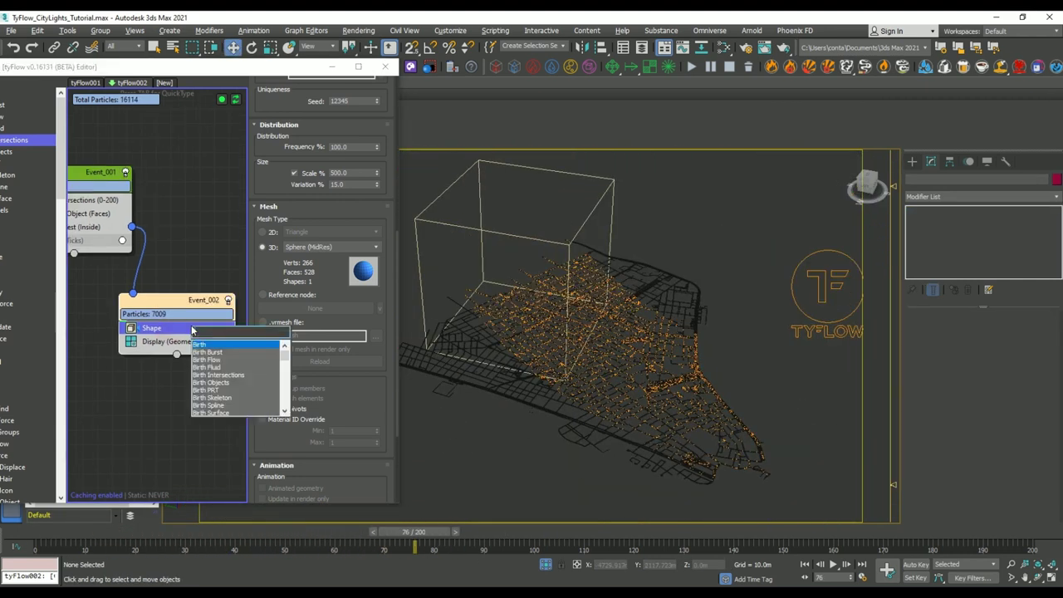
pyautogui.write('force')
pyautogui.press('Return')
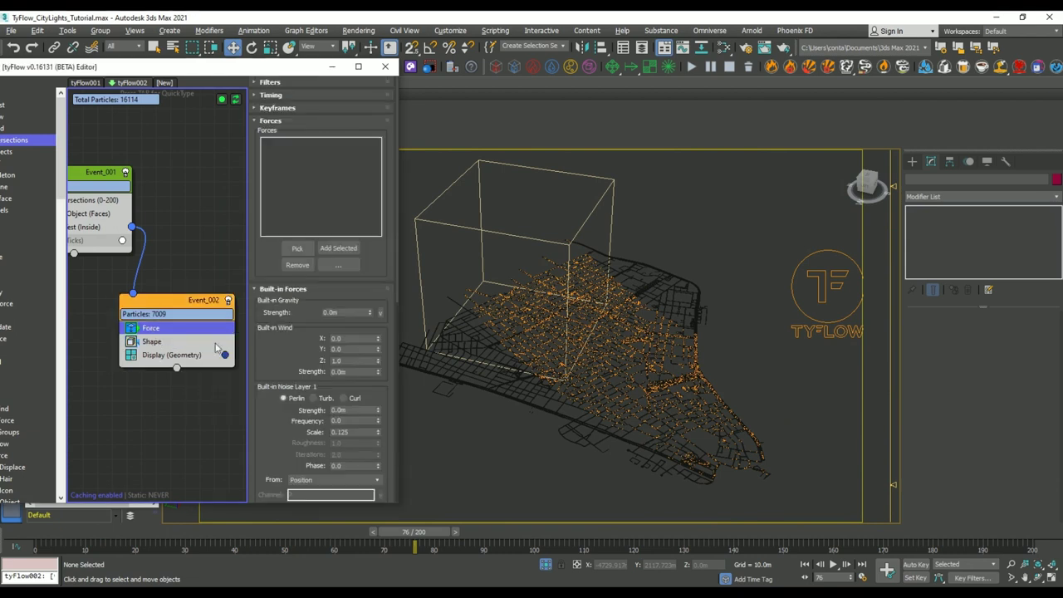
# Set the Force operator's noise layer 1 to Turb. with strength 3.0 m and scale 0.5, and preview up to frame 108.
pyautogui.scroll(-4, 315, 299)
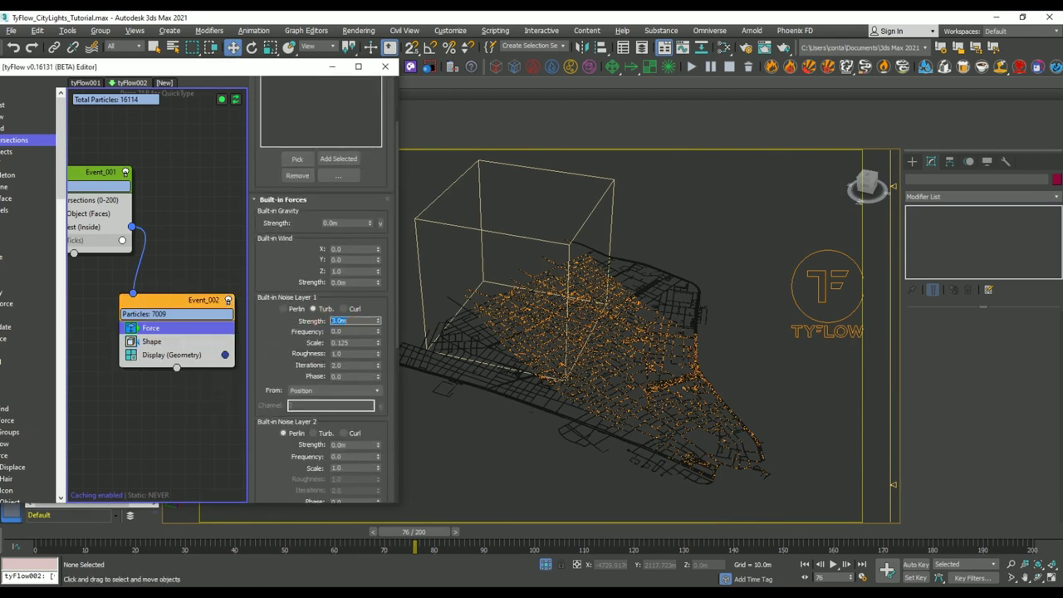
pyautogui.press('Return')
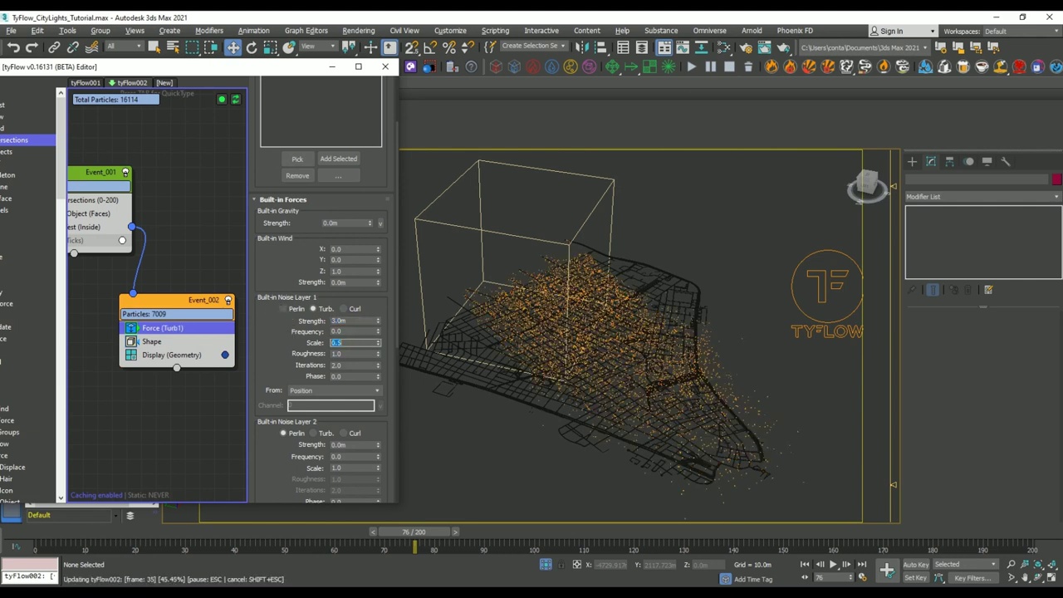
pyautogui.moveTo(83, 536); pyautogui.dragTo(573, 531)
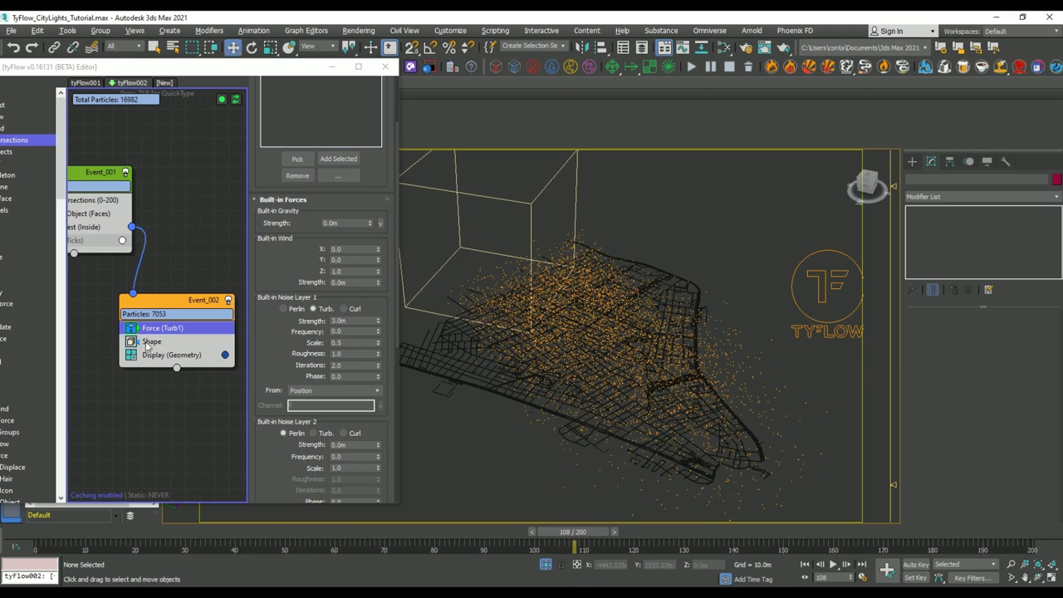
# Add an Object Bind operator above Force, pick roads_markings_CENTRALNYC as its object and preview up to frame 73.
pyautogui.rightClick(220, 329)
pyautogui.write('o')
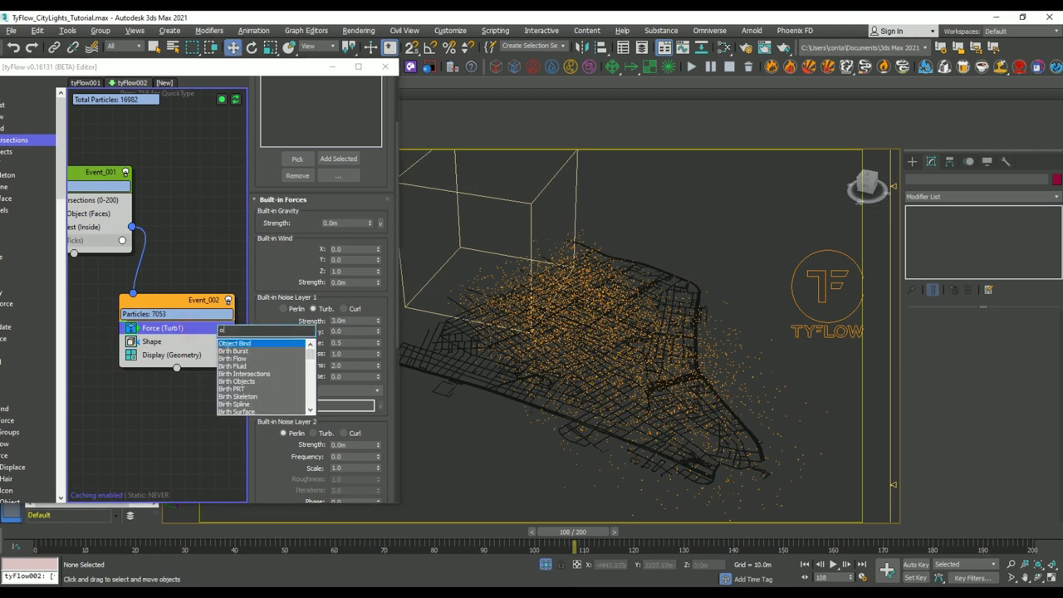
pyautogui.write('bject')
pyautogui.click(220, 344)
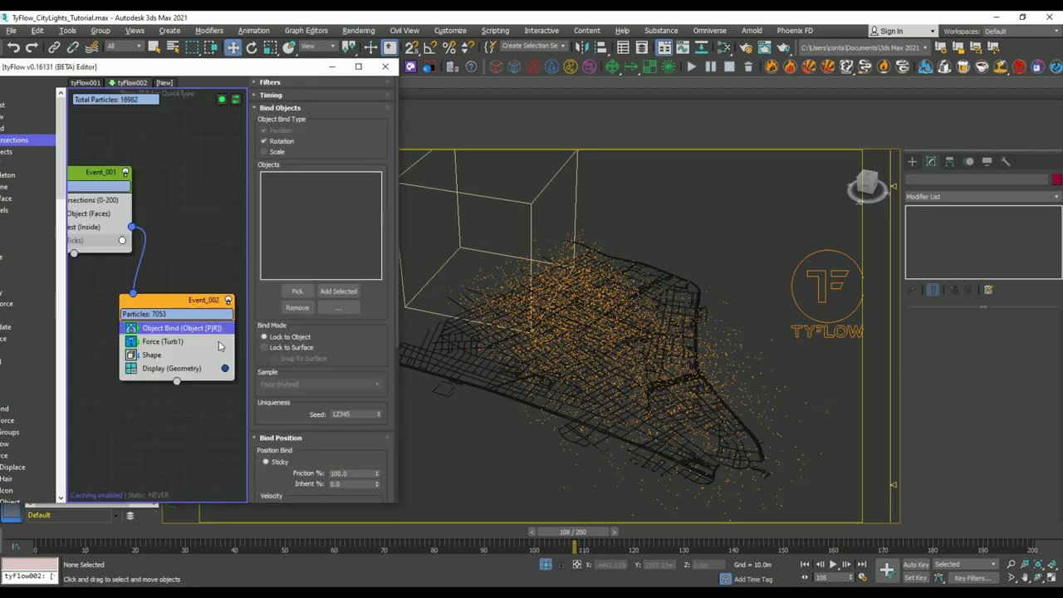
pyautogui.click(298, 291)
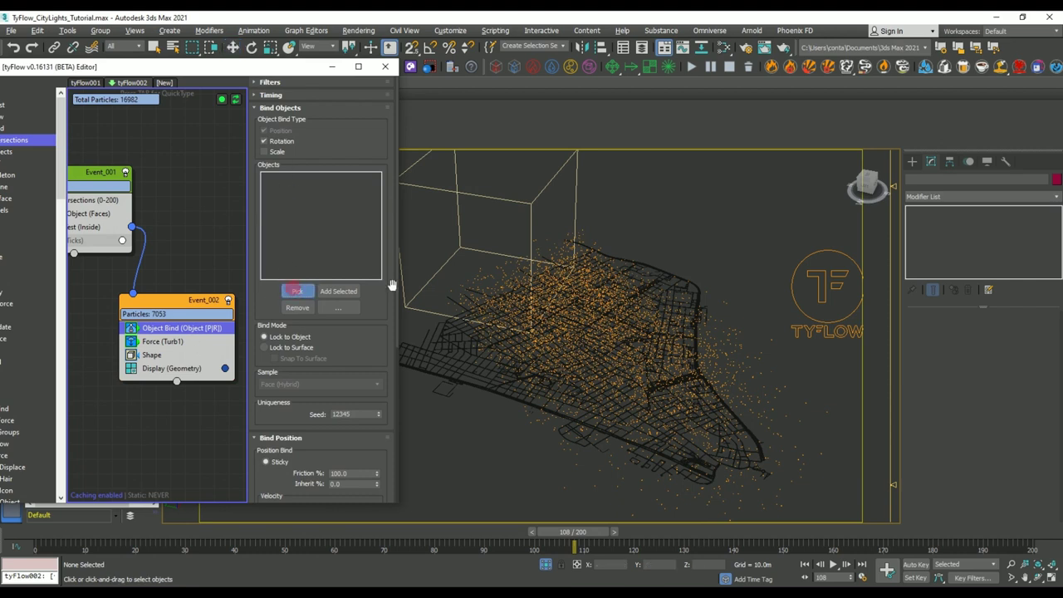
pyautogui.click(691, 290)
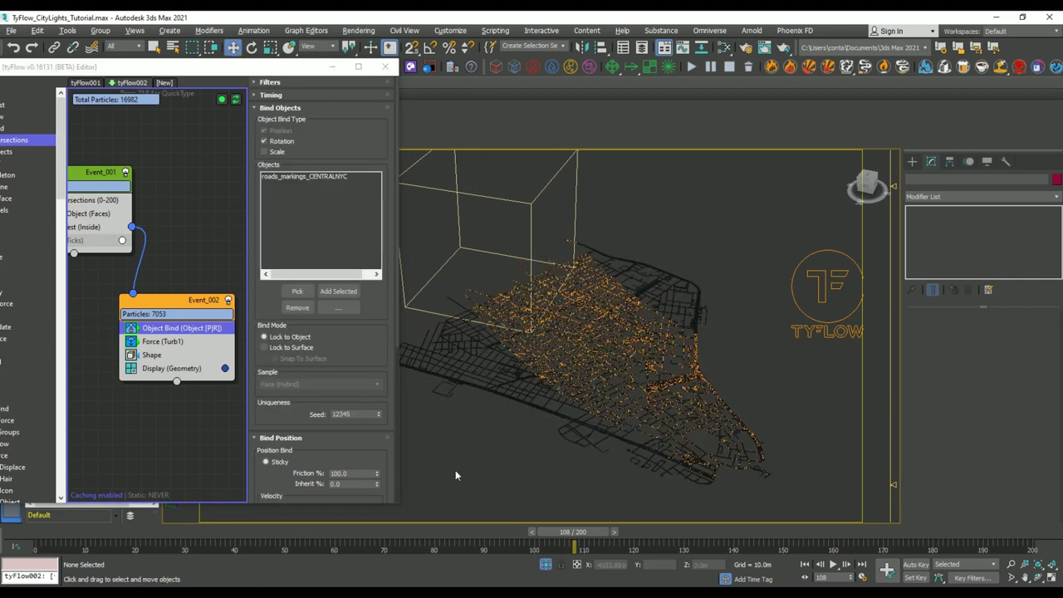
pyautogui.moveTo(146, 536); pyautogui.dragTo(406, 566)
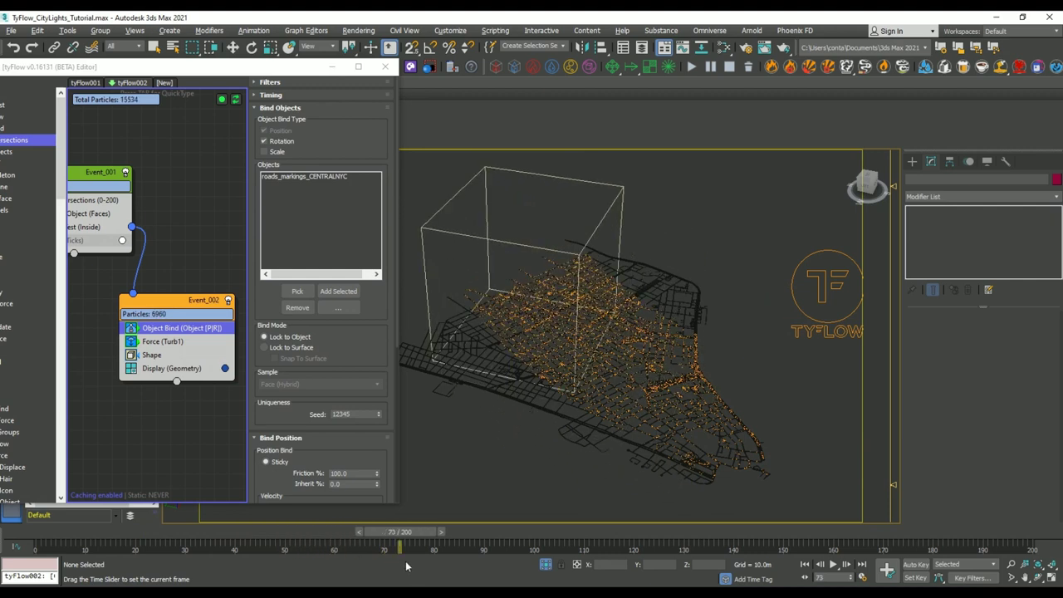
# Set Object Bind to Lock to Surface with Snap To Surface and 50% friction, and preview up to frame 124.
pyautogui.scroll(-2, 345, 347)
pyautogui.click(289, 302)
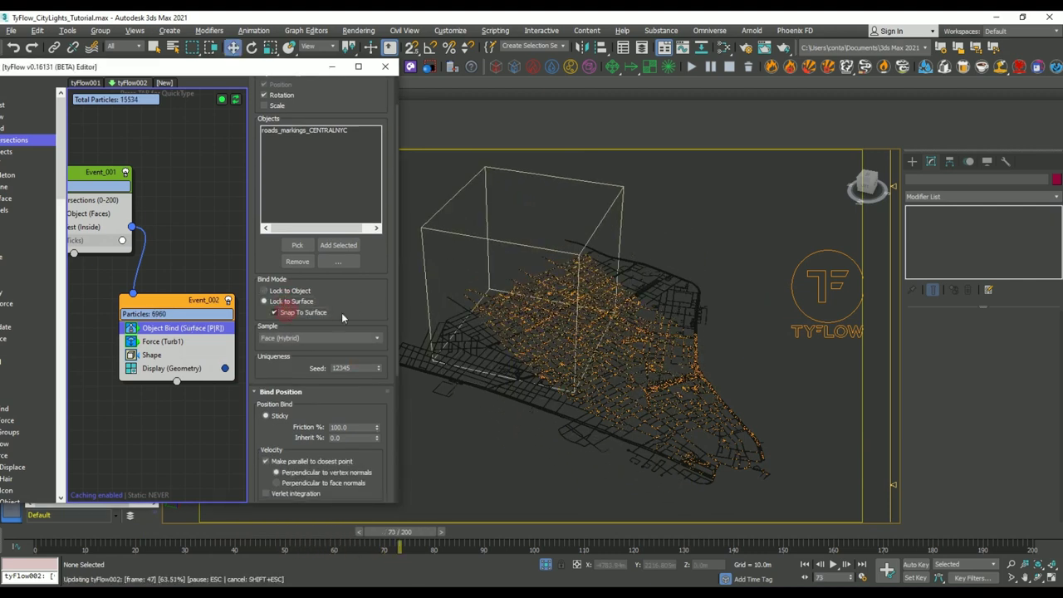
pyautogui.moveTo(342, 318); pyautogui.dragTo(385, 252)
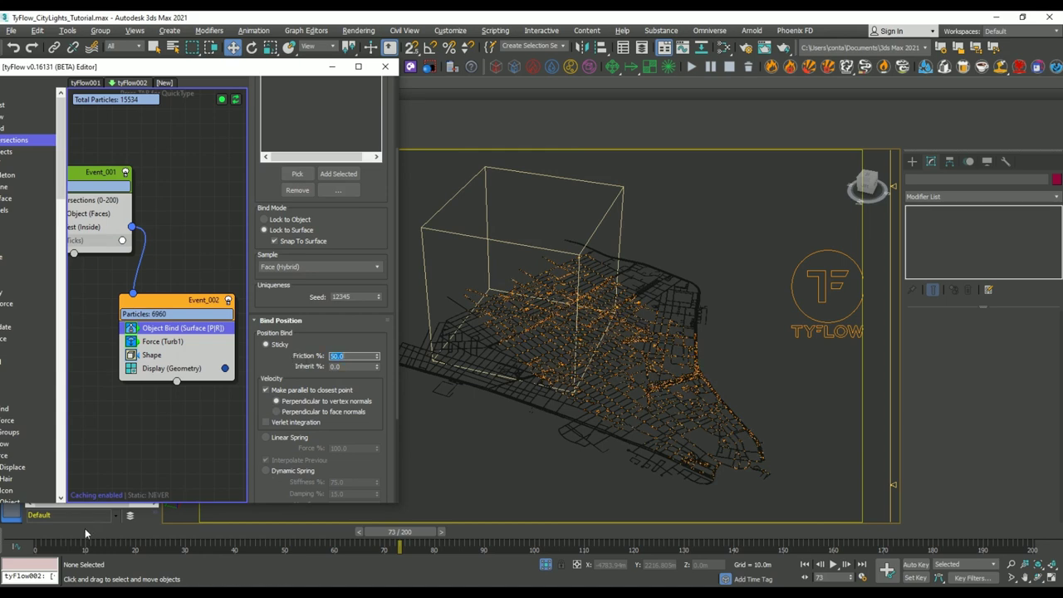
pyautogui.moveTo(85, 534); pyautogui.dragTo(666, 554)
pyautogui.scroll(4, 650, 453)
pyautogui.moveTo(529, 322); pyautogui.dragTo(572, 392, button='middle')
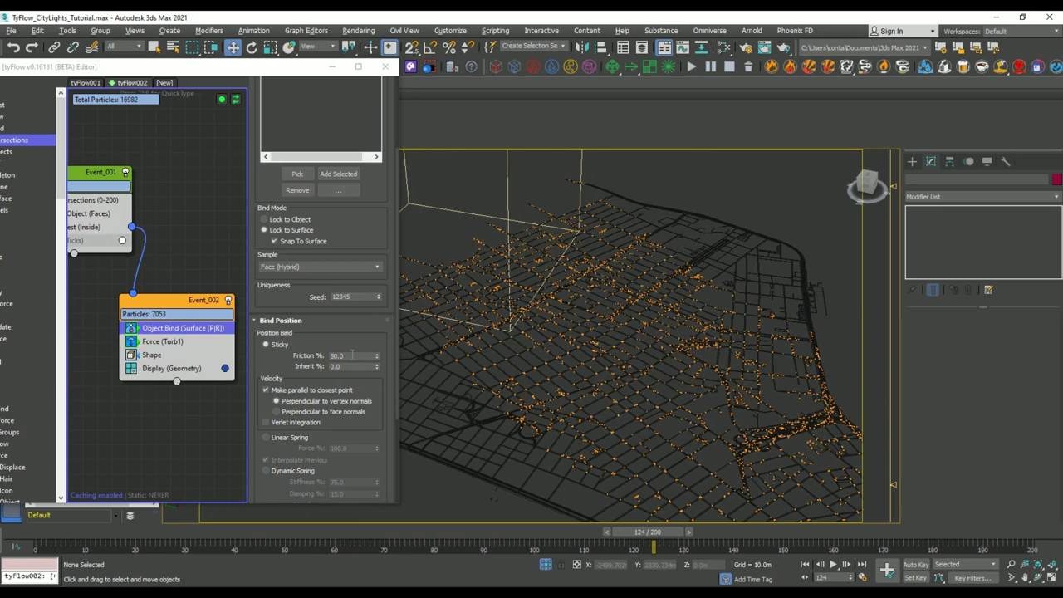
# Set the Object Bind friction to 10% and preview the particle movement up to frame 141.
pyautogui.doubleClick(352, 354)
pyautogui.write('10')
pyautogui.press('Return')
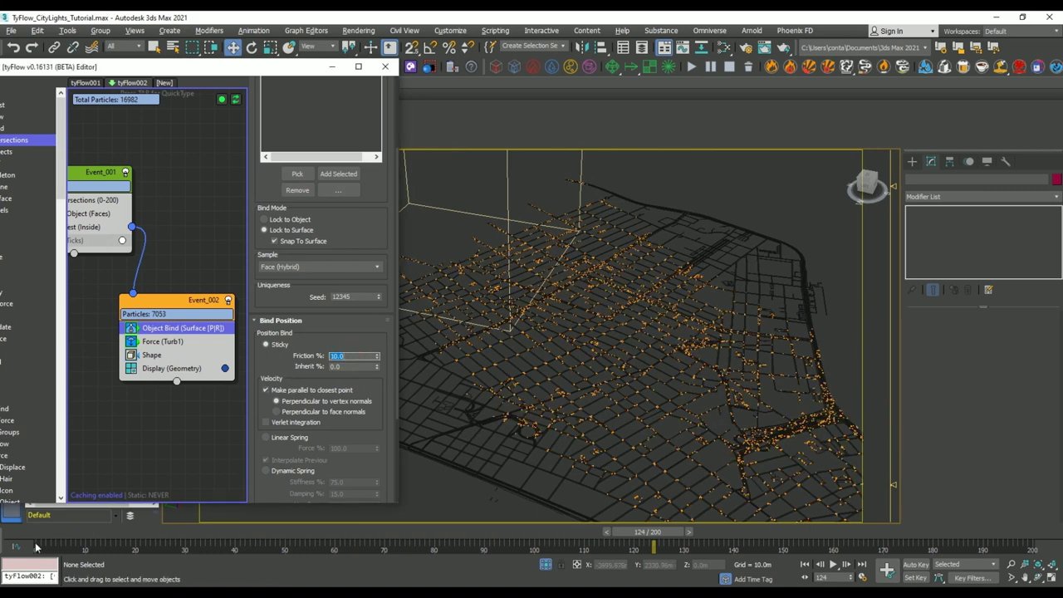
pyautogui.moveTo(35, 546); pyautogui.dragTo(735, 546)
pyautogui.press('w')
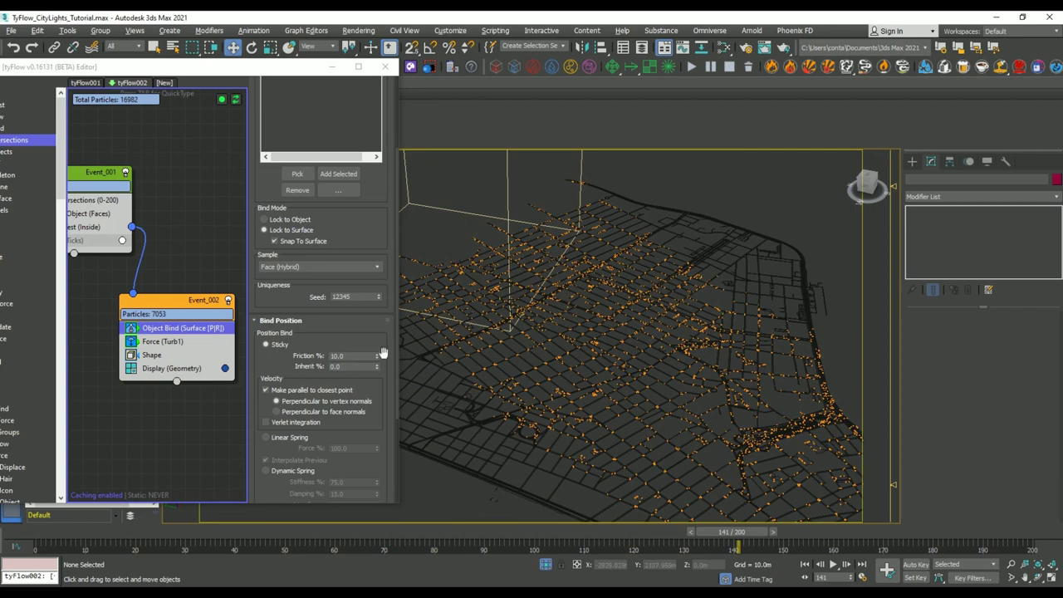
# Set the Object Bind friction to 0% and preview the particles along the roads up to frame 169.
pyautogui.rightClick(378, 355)
pyautogui.moveTo(78, 536); pyautogui.dragTo(866, 534)
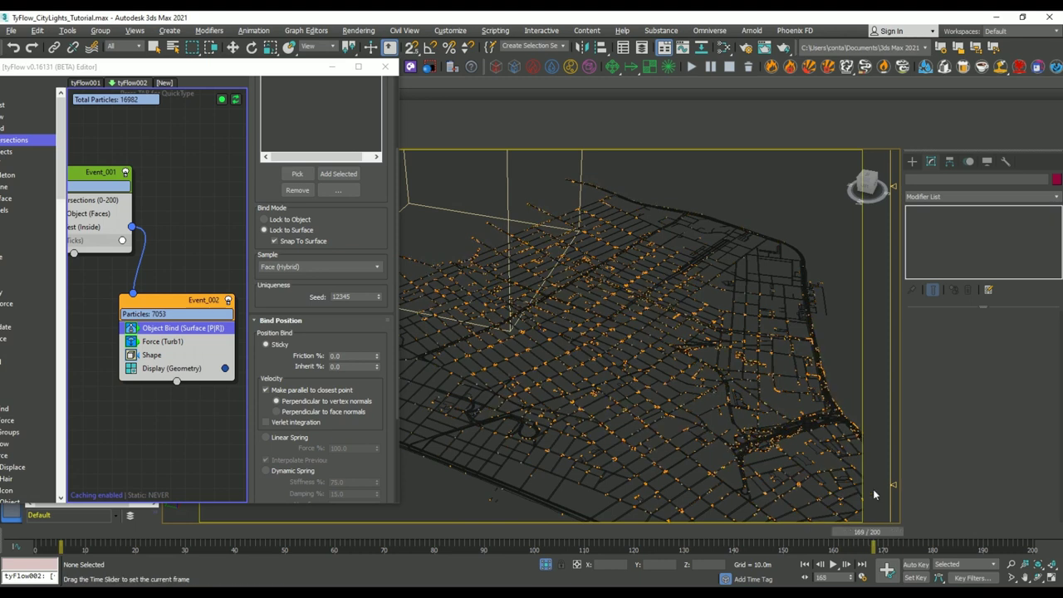
# Set the Force operator's turbulence noise strength to 5 m and preview the particles up to frame 187.
pyautogui.moveTo(874, 495); pyautogui.dragTo(1023, 506)
pyautogui.click(163, 341)
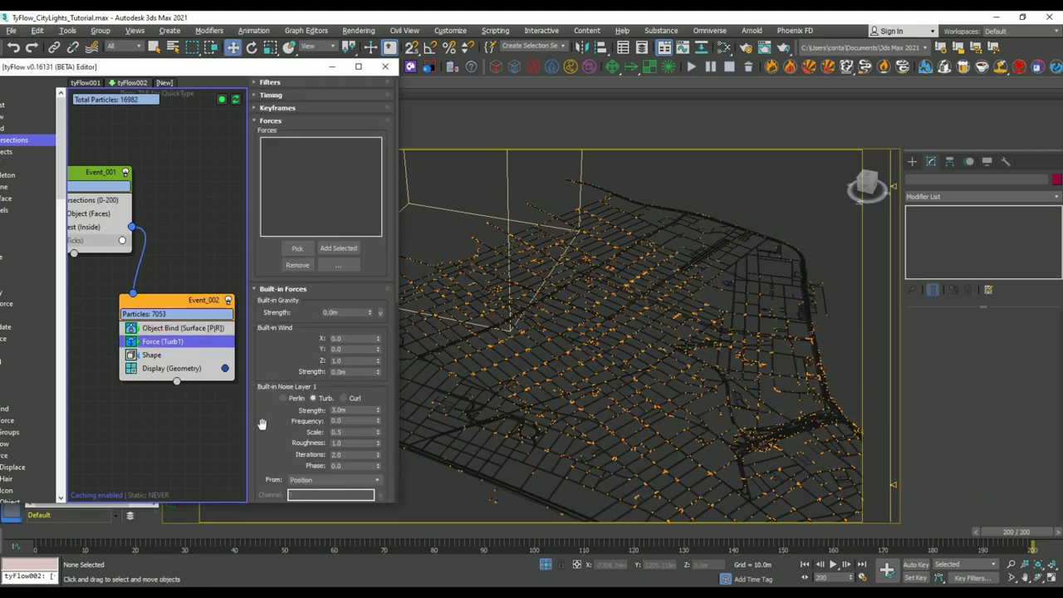
pyautogui.scroll(-1, 366, 379)
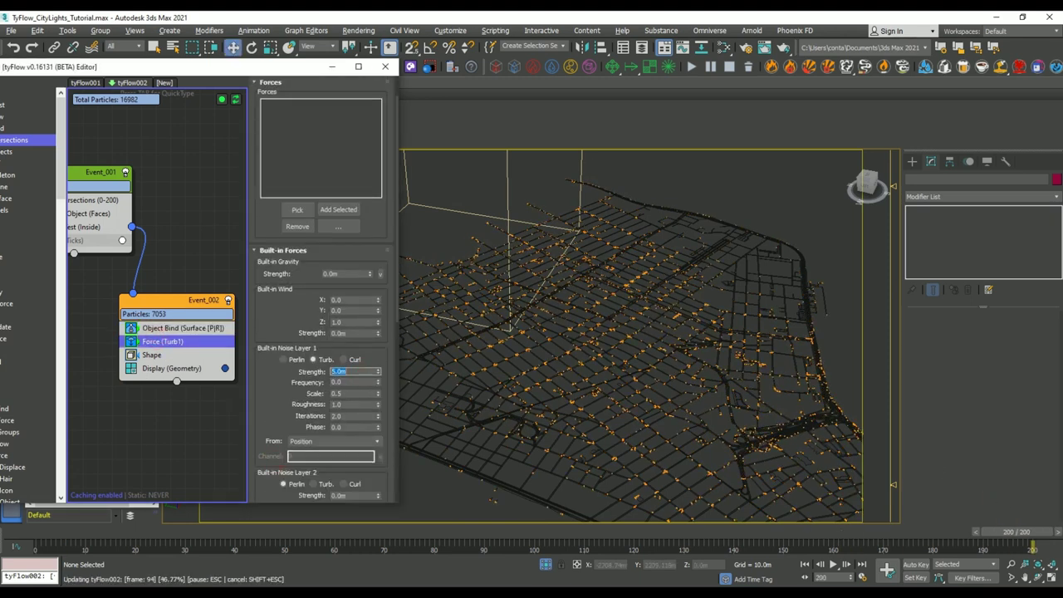
pyautogui.moveTo(52, 535); pyautogui.dragTo(689, 533)
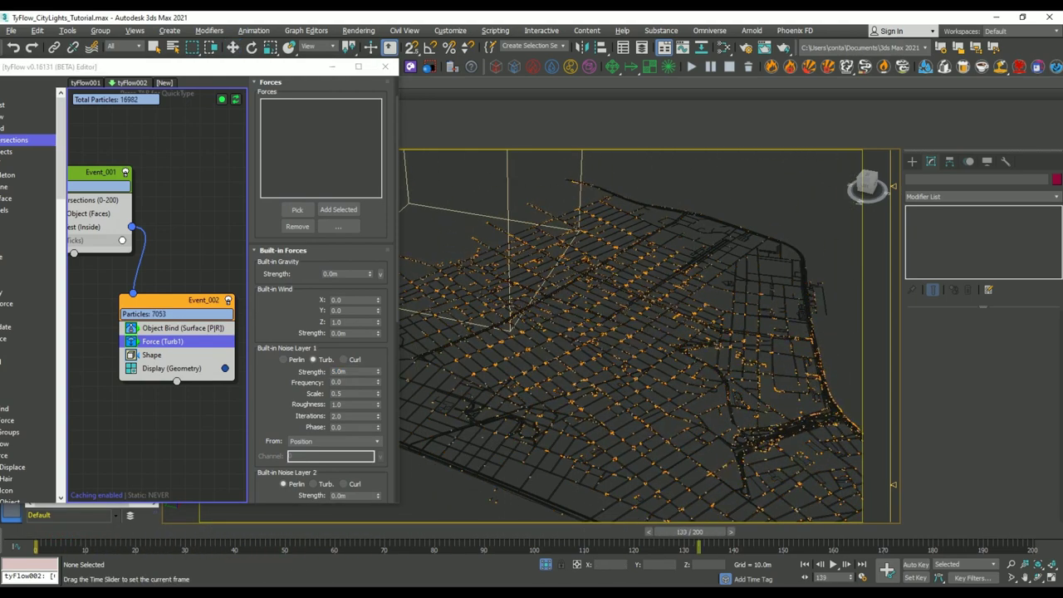
pyautogui.moveTo(828, 533); pyautogui.dragTo(955, 533)
# Set the Force operator's noise scale to 0.1 and preview the particle movement up to frame 200.
pyautogui.moveTo(352, 393); pyautogui.dragTo(303, 397)
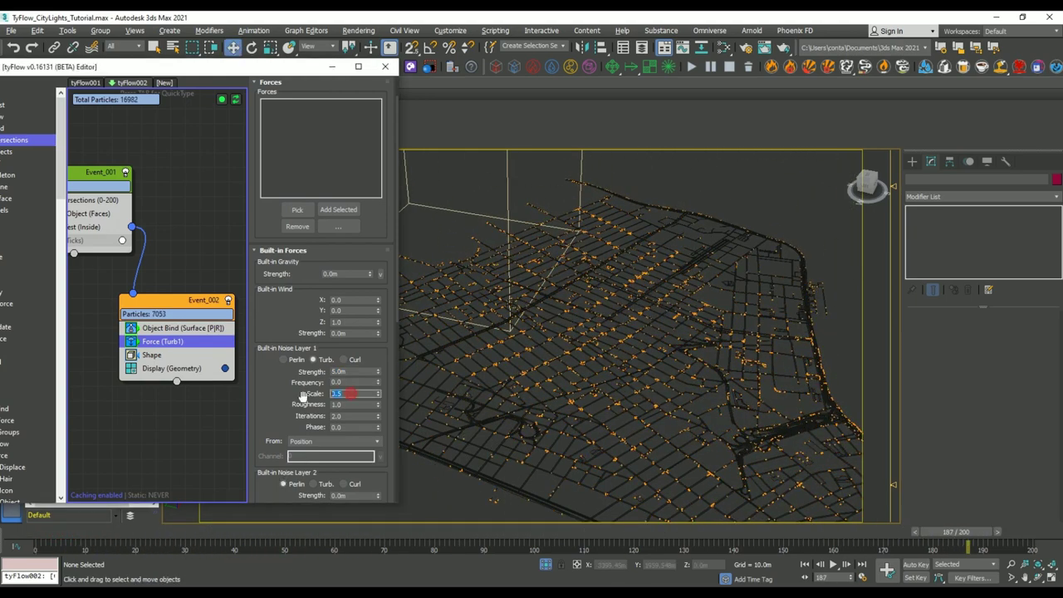
pyautogui.write('.1')
pyautogui.press('Return')
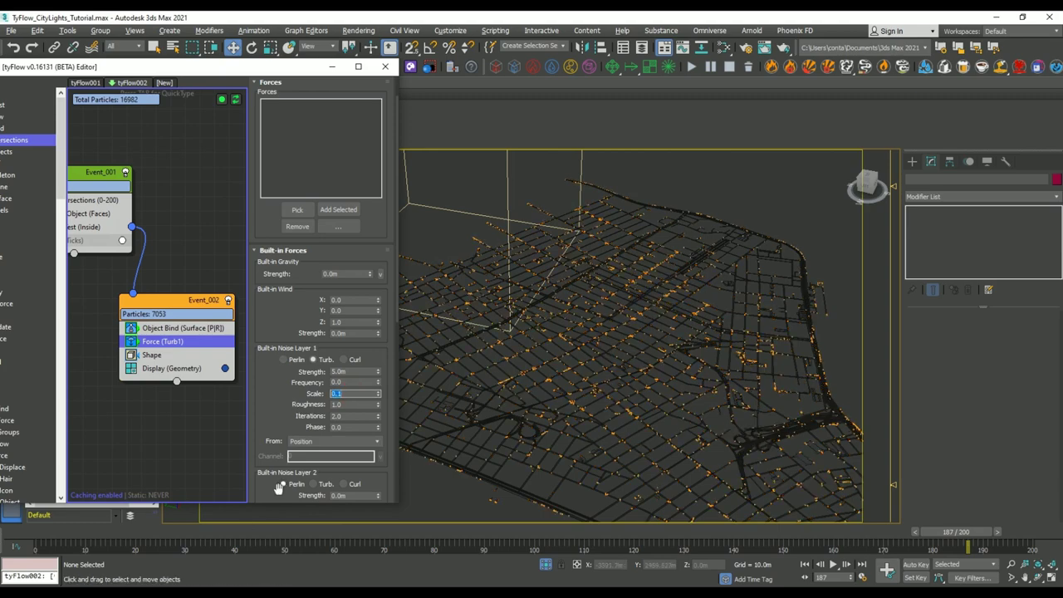
pyautogui.moveTo(69, 541); pyautogui.dragTo(446, 541)
pyautogui.moveTo(458, 584); pyautogui.dragTo(1043, 585)
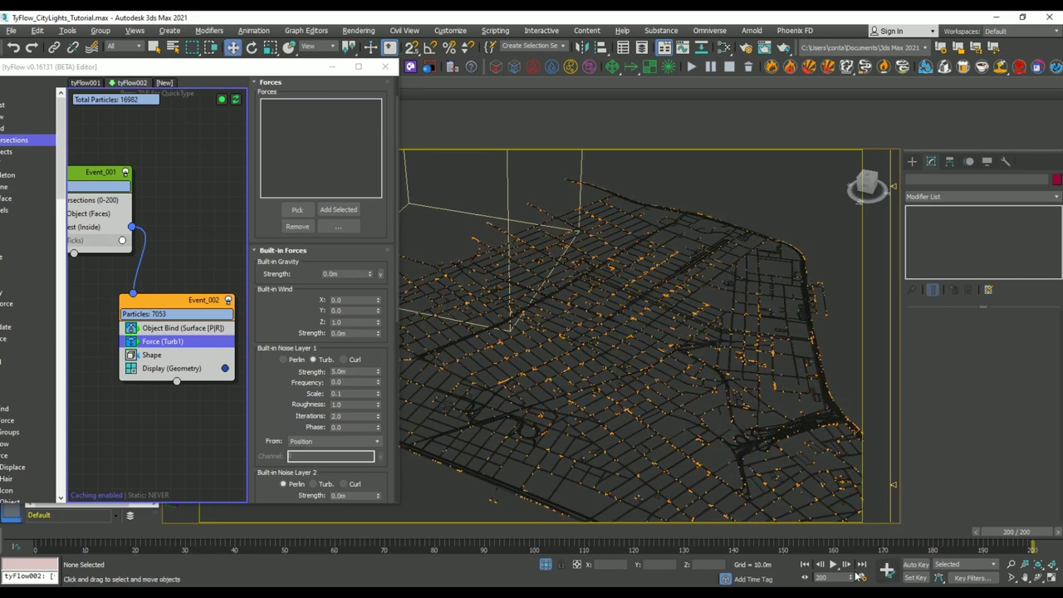
# Set the Force operator's noise strength to 2 m and preview the particles through to frame 200.
pyautogui.doubleClick(355, 371)
pyautogui.write('2')
pyautogui.press('Return')
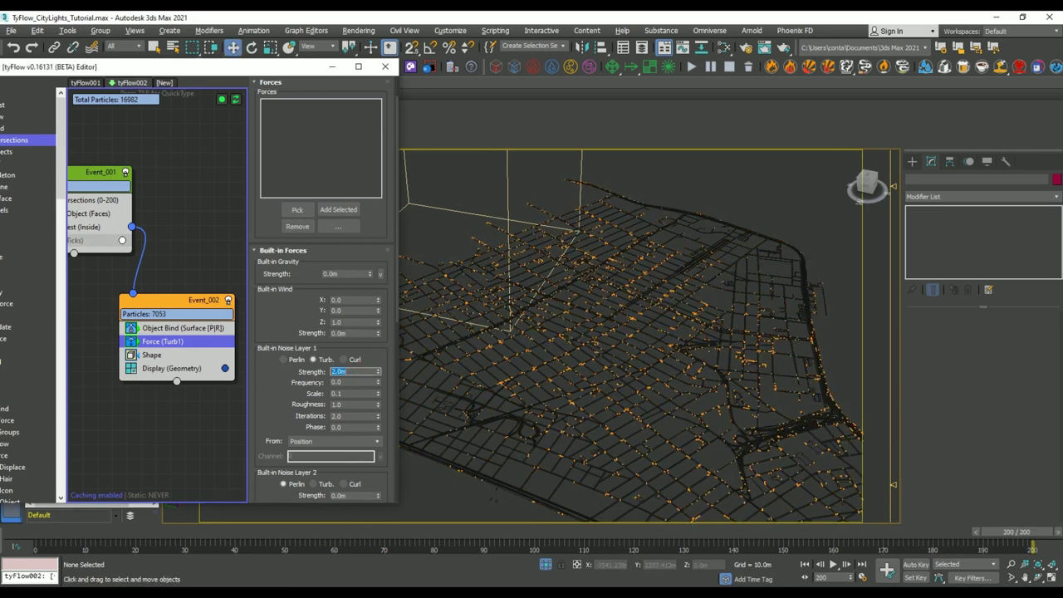
pyautogui.moveTo(59, 537); pyautogui.dragTo(544, 533)
pyautogui.moveTo(553, 581); pyautogui.dragTo(1051, 579)
# Add a Spline Paths operator below Shape in Event_002 and create a new spline path object for it.
pyautogui.click(174, 355)
pyautogui.press('Tab')
pyautogui.write('spli')
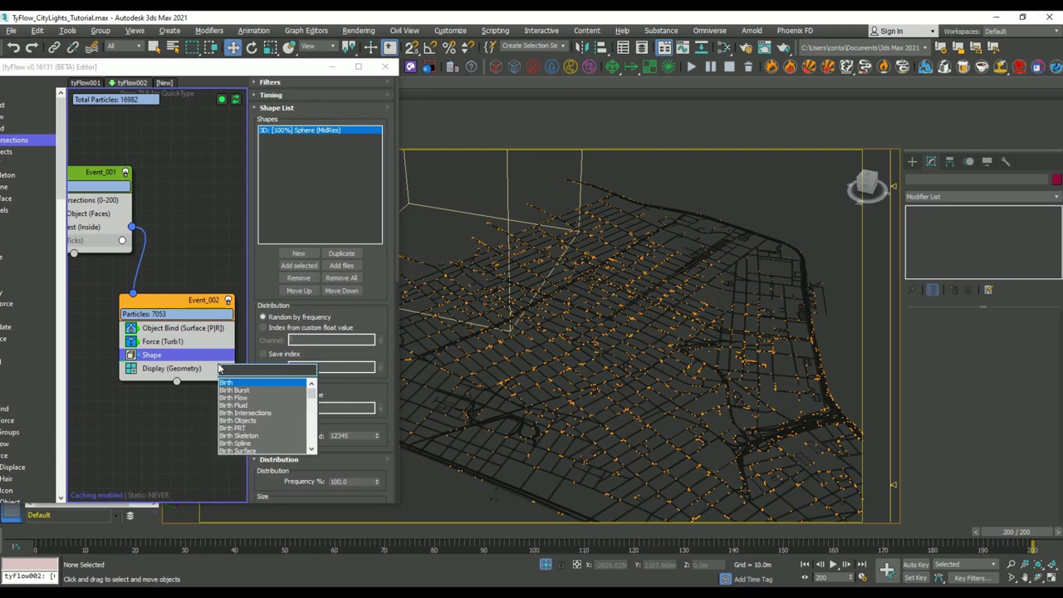
pyautogui.write('ne')
pyautogui.press('Return')
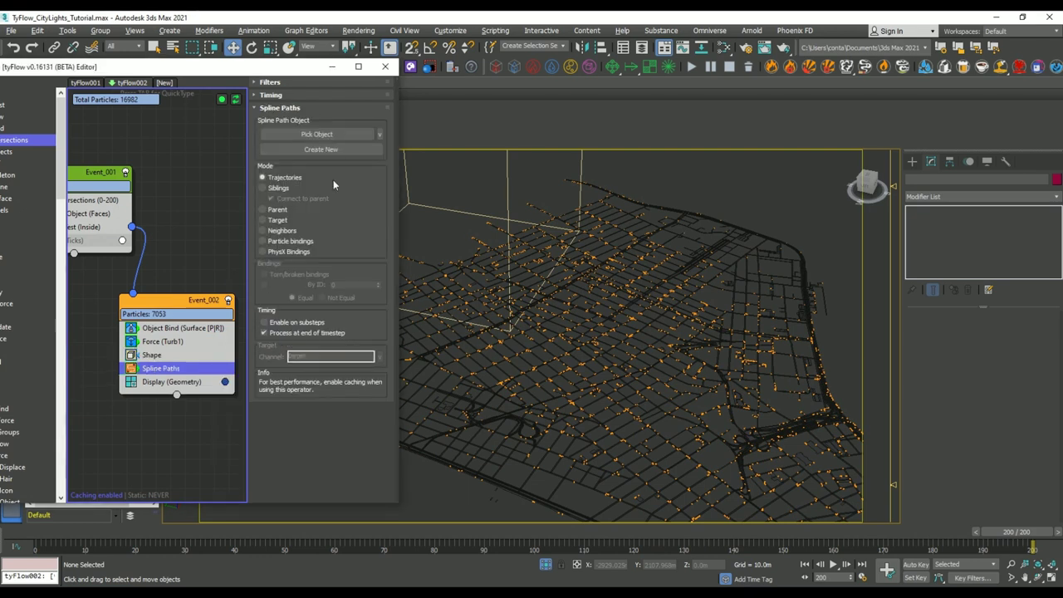
pyautogui.click(351, 148)
# Preview the generated trajectory splines up to frame 111 with the spline object deselected.
pyautogui.moveTo(351, 533); pyautogui.dragTo(383, 548)
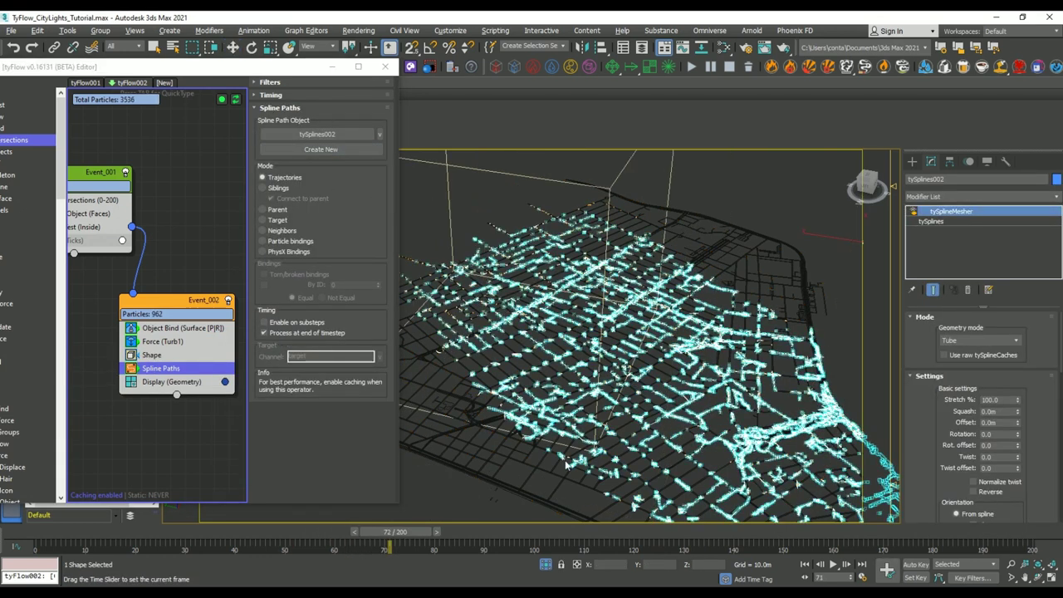
pyautogui.press('w')
pyautogui.click(912, 161)
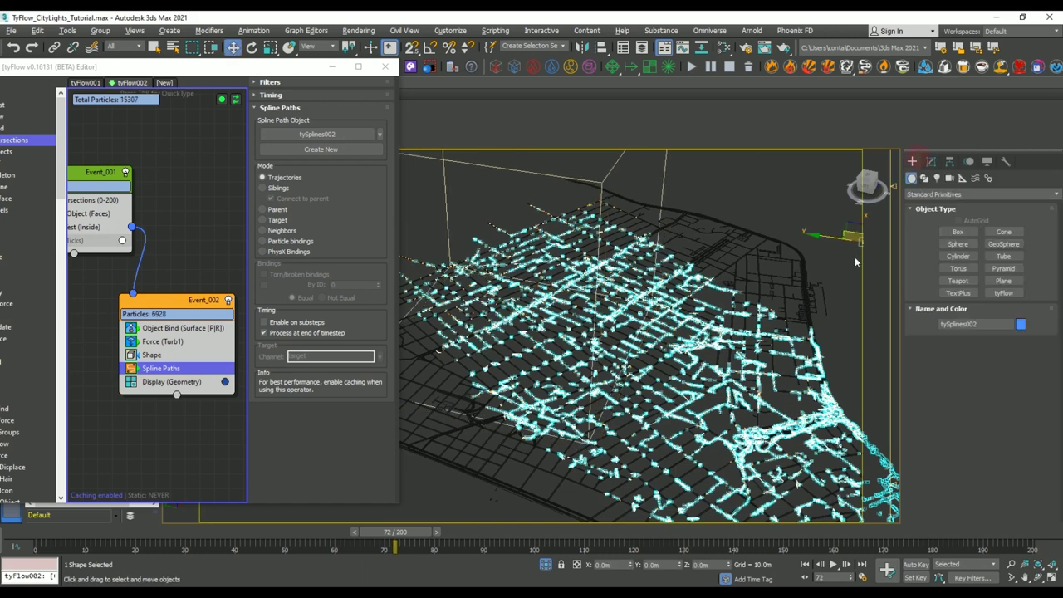
pyautogui.click(842, 336)
pyautogui.moveTo(398, 533); pyautogui.dragTo(591, 540)
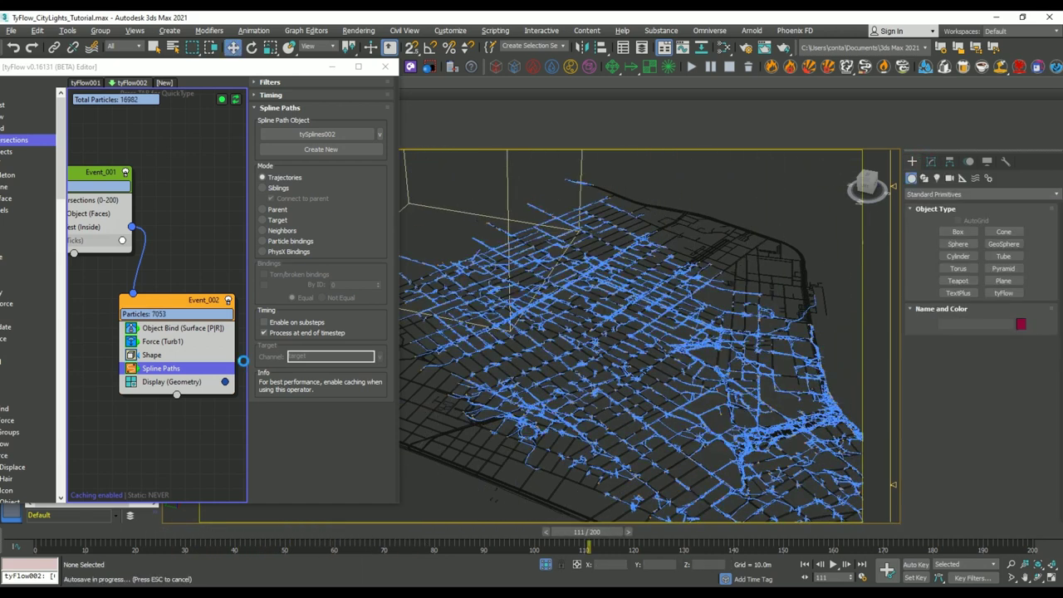
# Set the Force operator's turbulence noise strength to 6 m and its scale to 2.
pyautogui.click(166, 342)
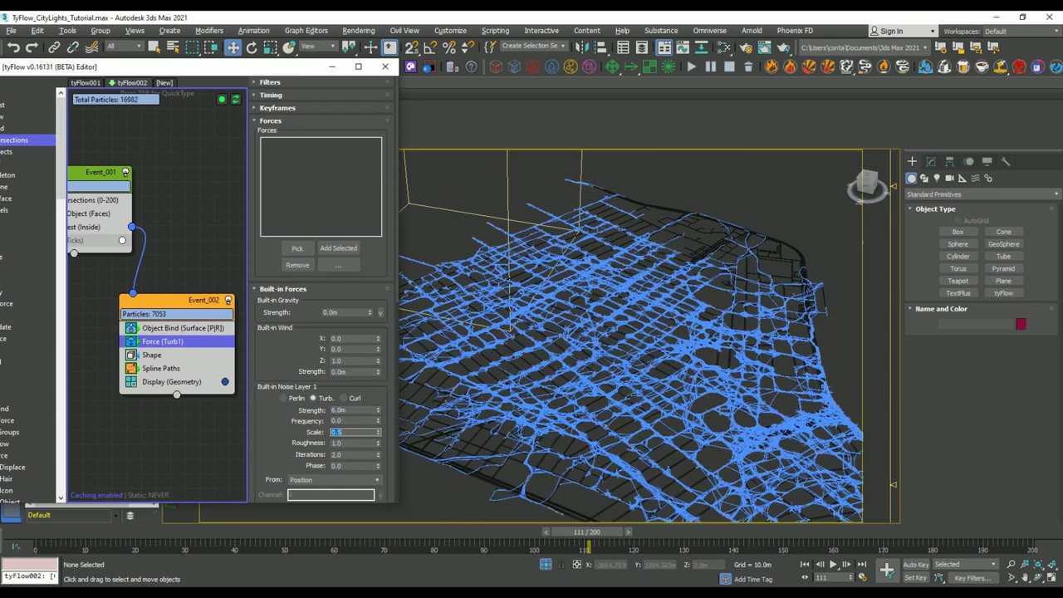
pyautogui.write('2')
pyautogui.press('Return')
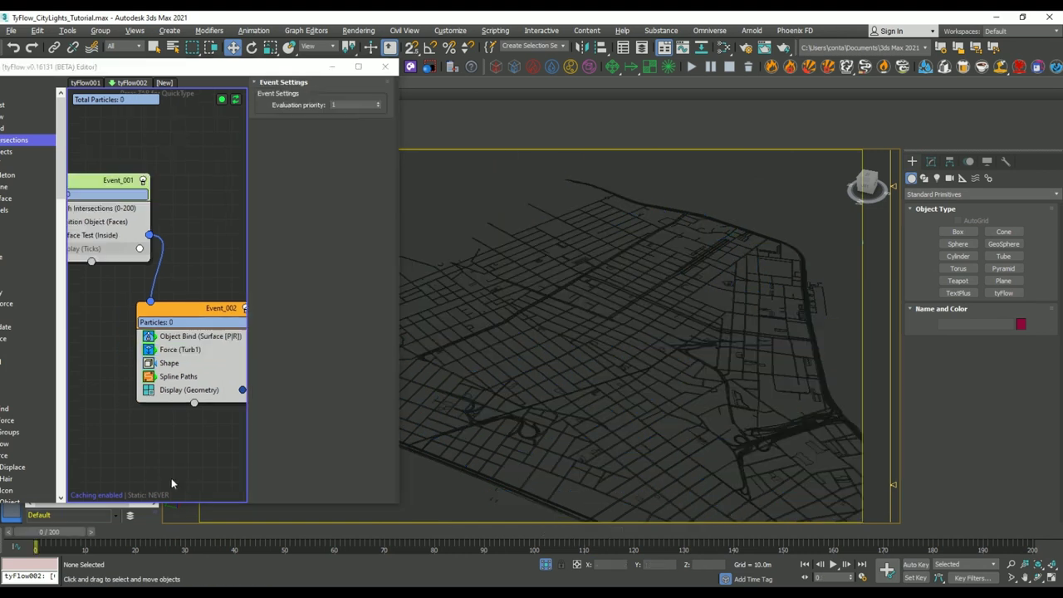
# Set the Birth Intersections density to 1 and preview the spline trails up to frame 200.
pyautogui.click(125, 208)
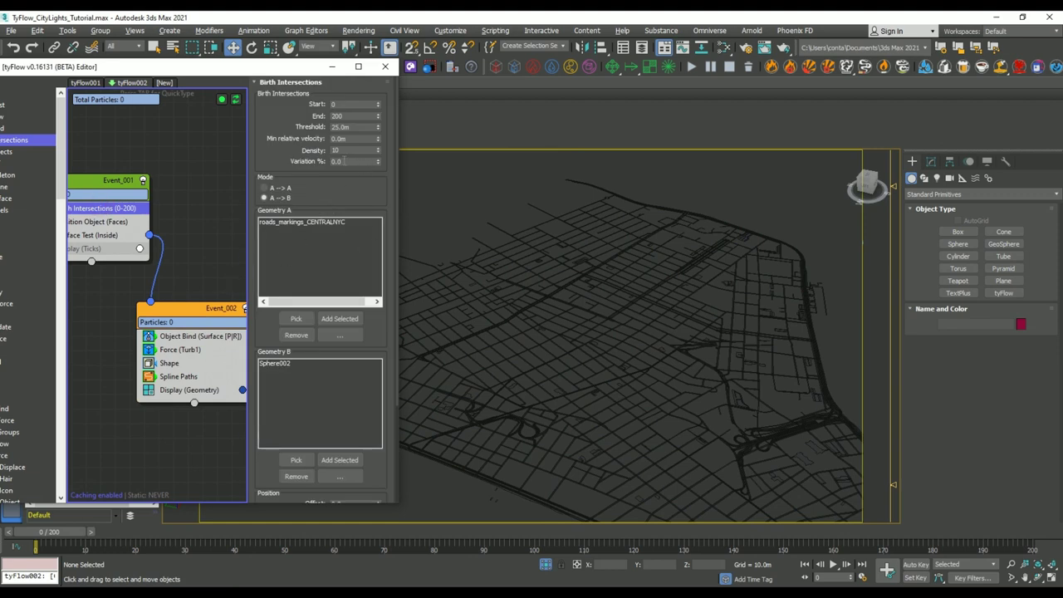
pyautogui.write('1')
pyautogui.press('Return')
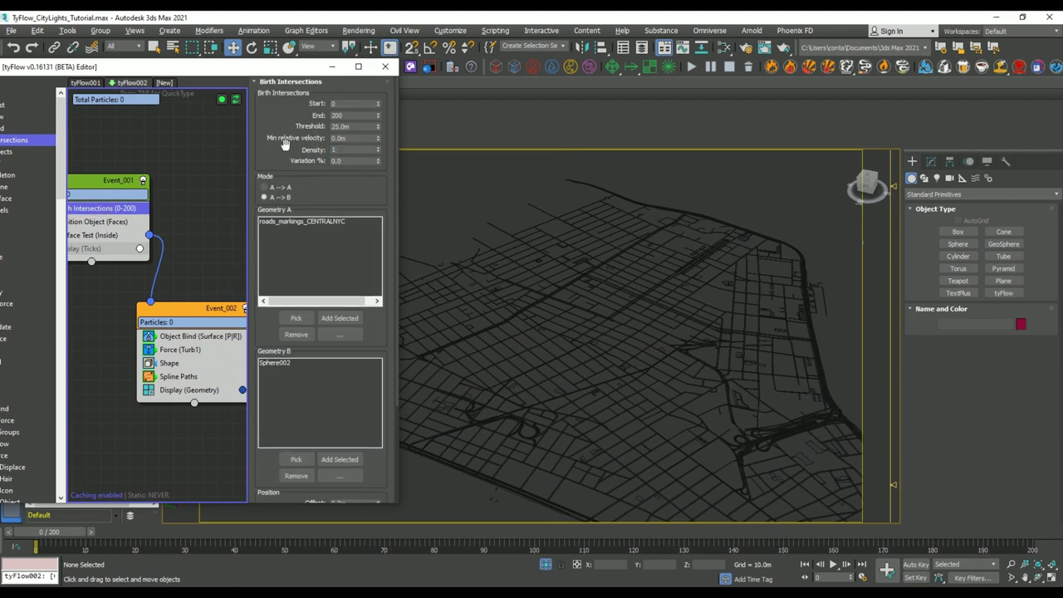
pyautogui.moveTo(265, 536); pyautogui.dragTo(1030, 550)
# Add a Mesh operator to Event_002 and place it below Spline Paths.
pyautogui.click(178, 378)
pyautogui.press('Tab')
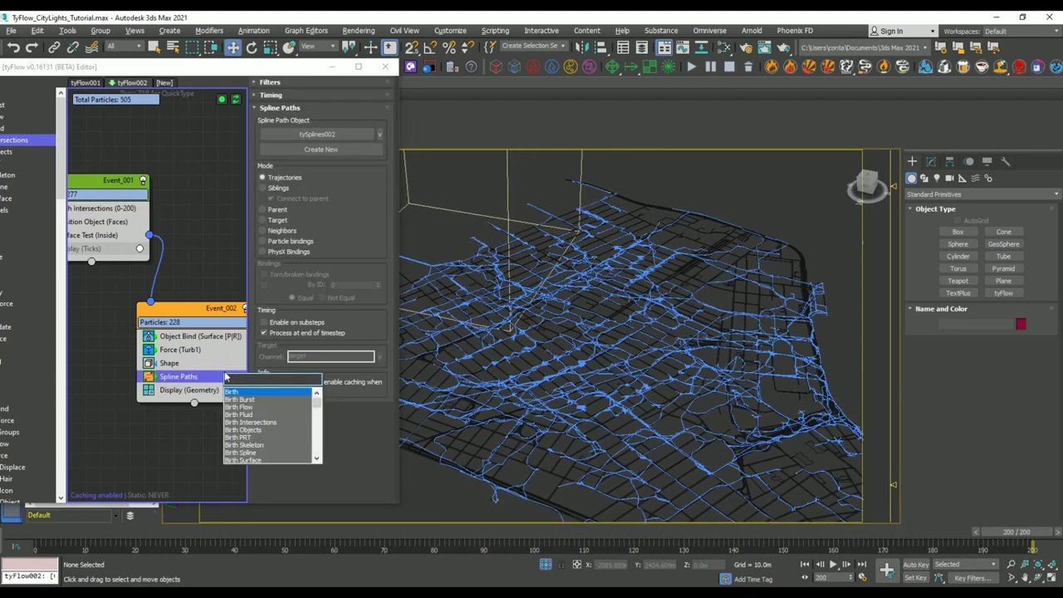
pyautogui.write('mesh')
pyautogui.press('Return')
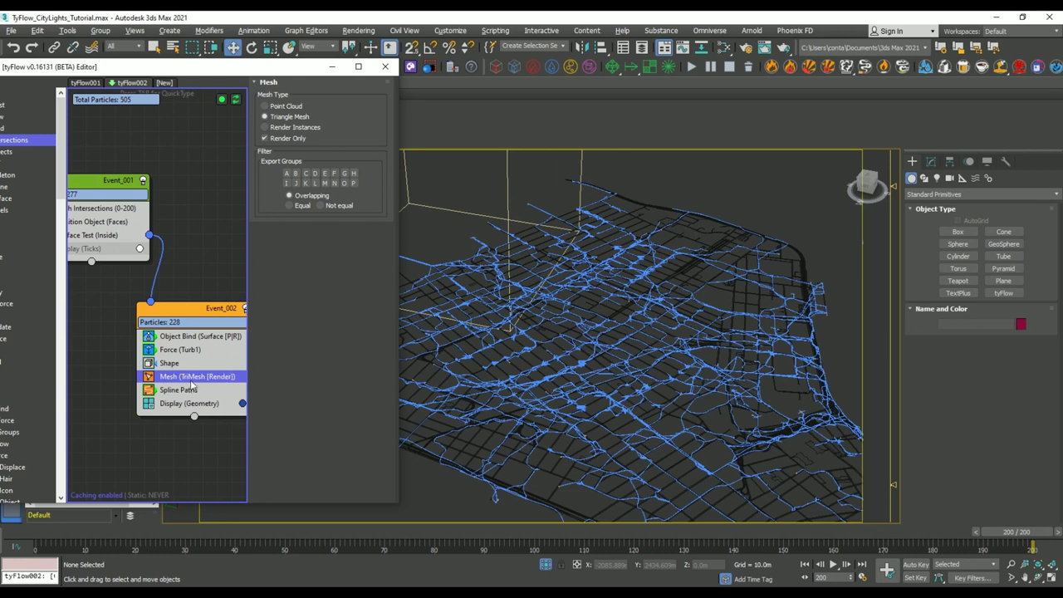
pyautogui.moveTo(190, 381); pyautogui.dragTo(187, 398)
pyautogui.click(185, 430)
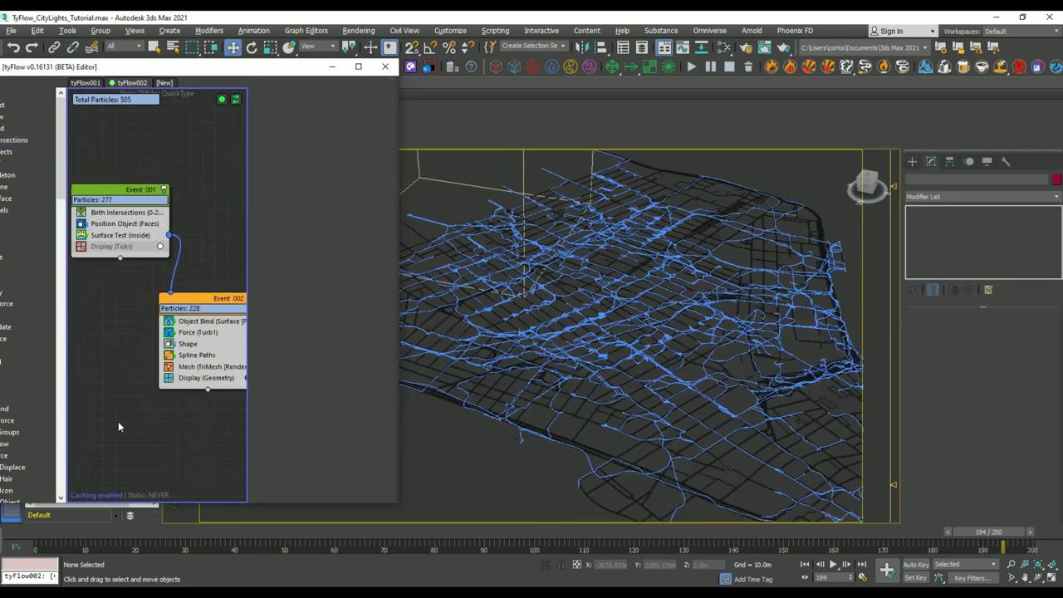
# Add an Export Particles operator in a new event and set its export type to tyCache (splines).
pyautogui.press('Tab')
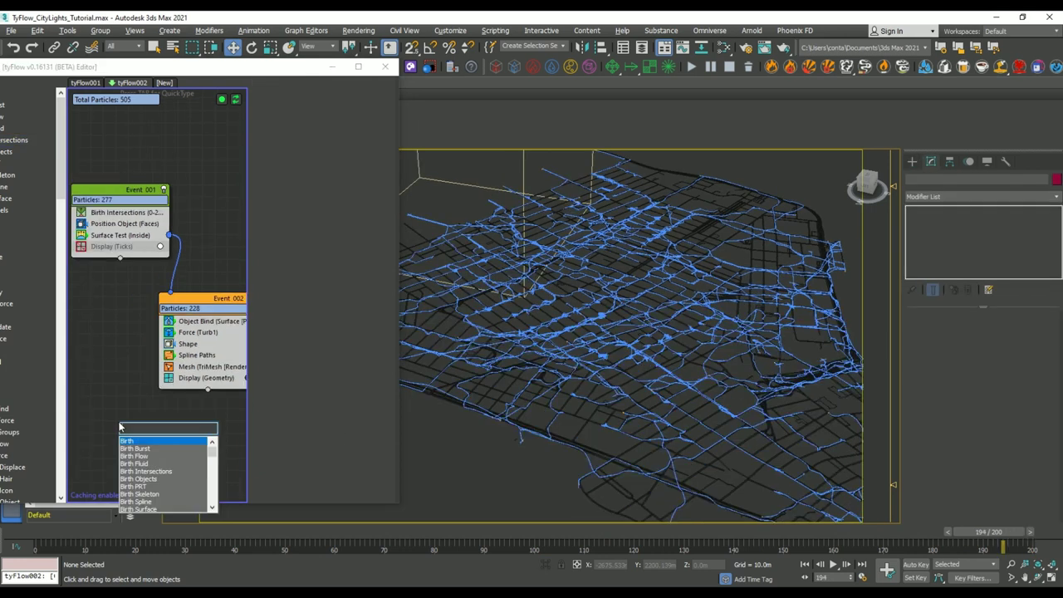
pyautogui.write('export')
pyautogui.press('Return')
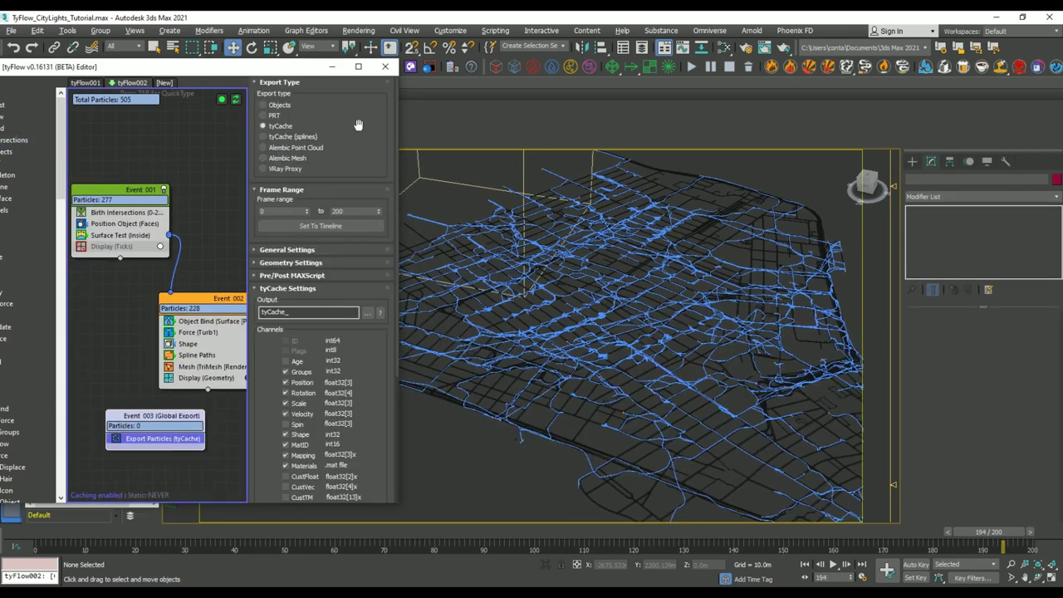
pyautogui.click(292, 137)
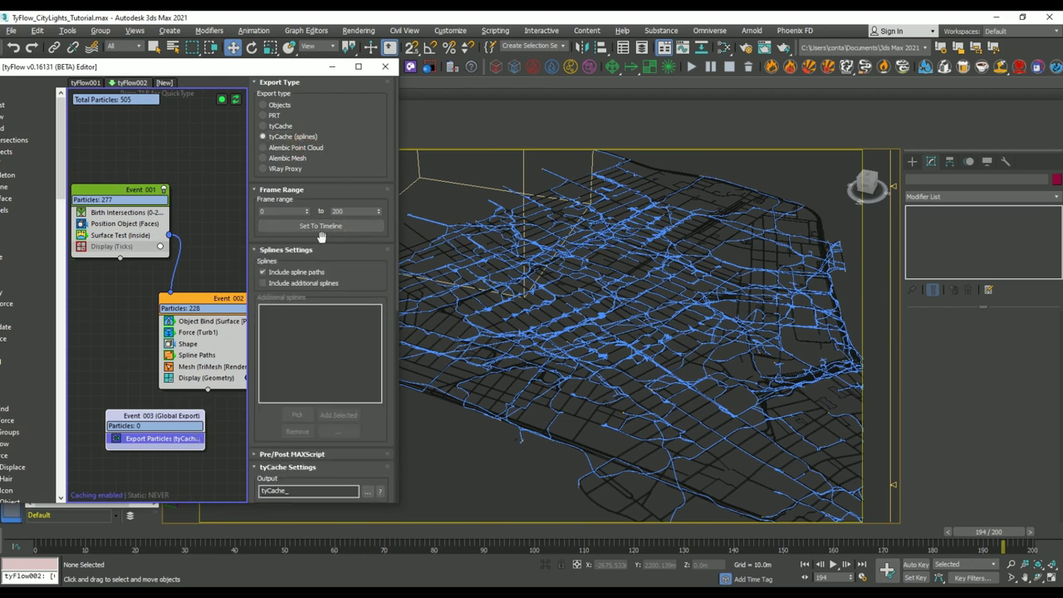
# Name the cache output tyCache_splines_ and generate the tyCache files.
pyautogui.moveTo(365, 287); pyautogui.dragTo(368, 264)
pyautogui.scroll(-6, 368, 265)
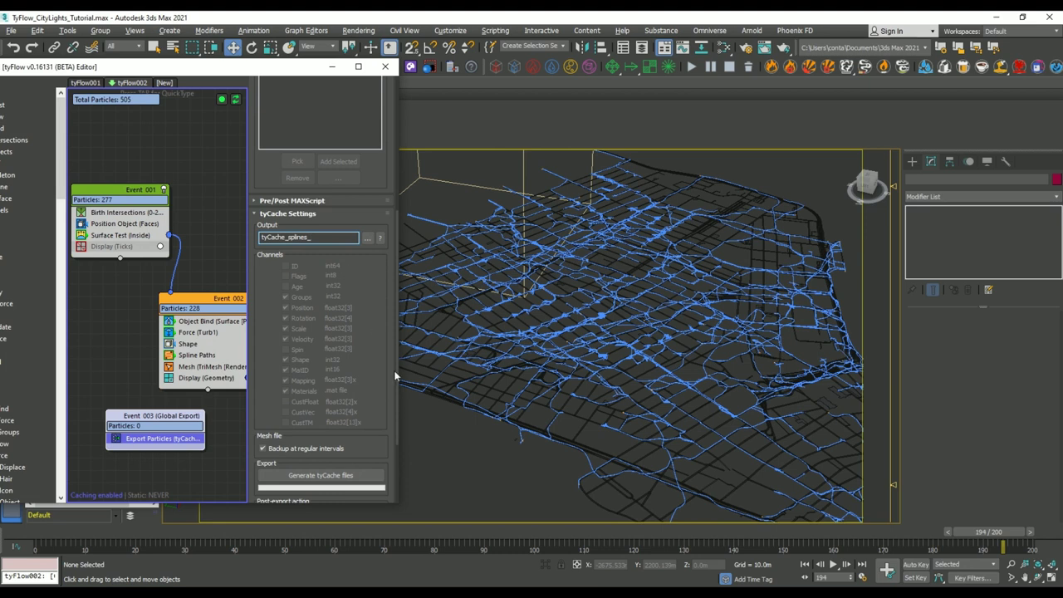
pyautogui.moveTo(395, 376); pyautogui.dragTo(390, 268)
pyautogui.click(340, 368)
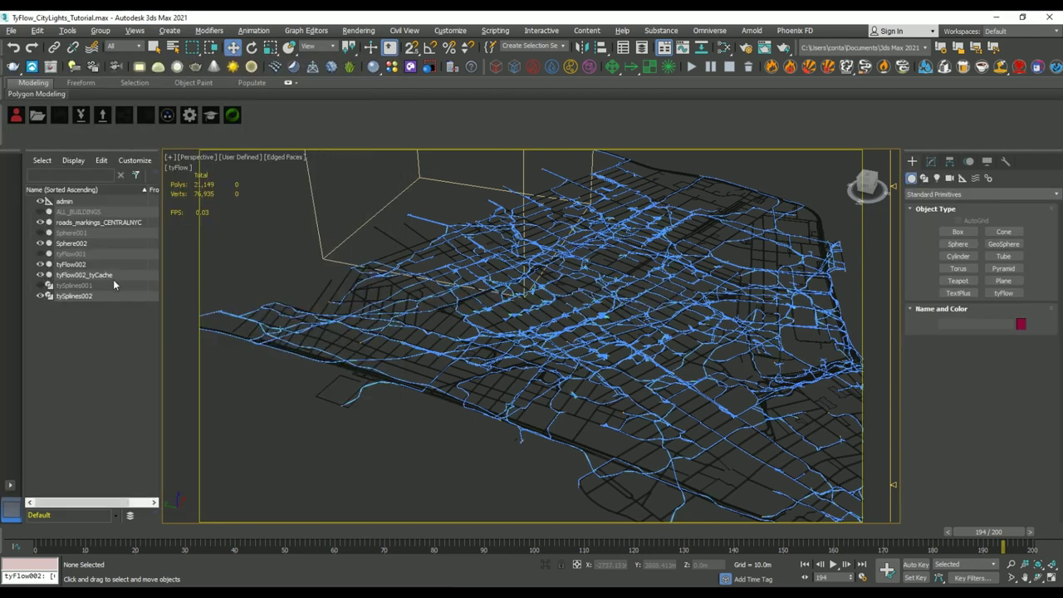
# Hide tySplines002 and select the tyFlow002_tyCache object.
pyautogui.click(112, 275)
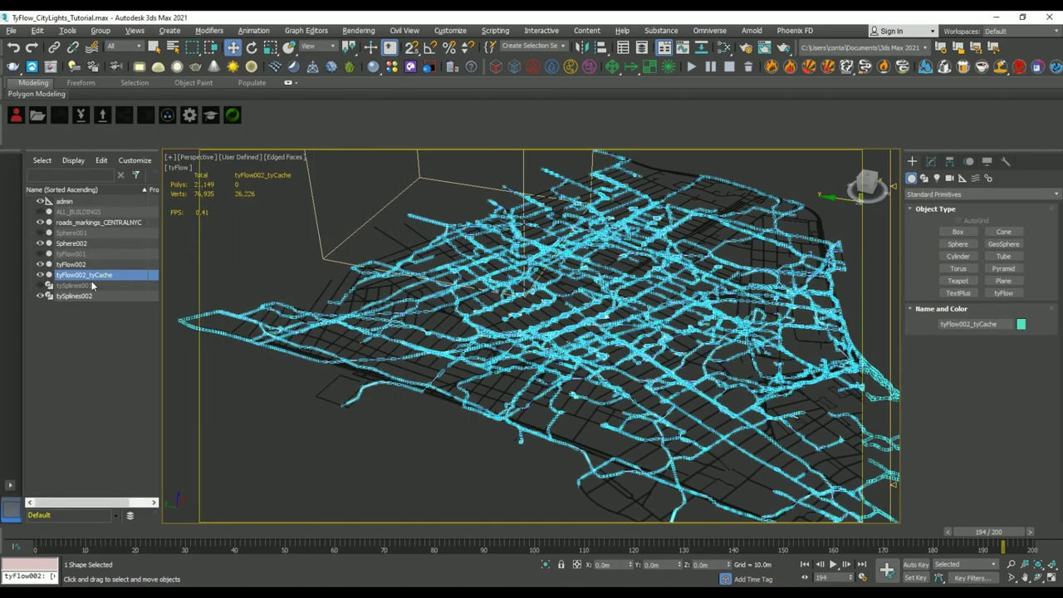
pyautogui.click(73, 323)
pyautogui.click(53, 296)
pyautogui.click(41, 297)
pyautogui.click(92, 277)
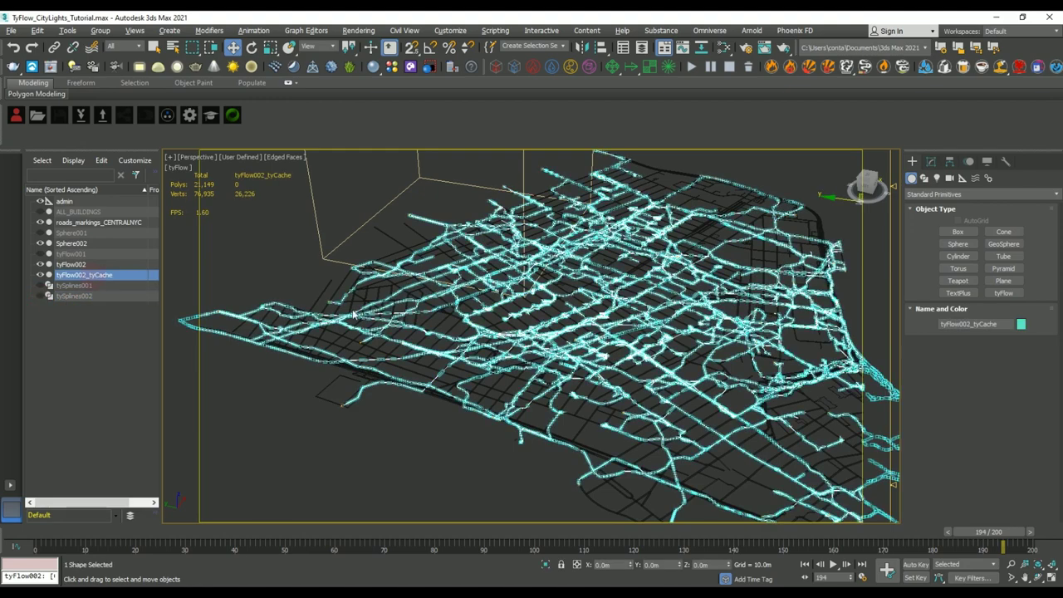
# Apply a Renderable Spline modifier above tySplineCache on tyFlow002_tyCache.
pyautogui.scroll(3, 558, 348)
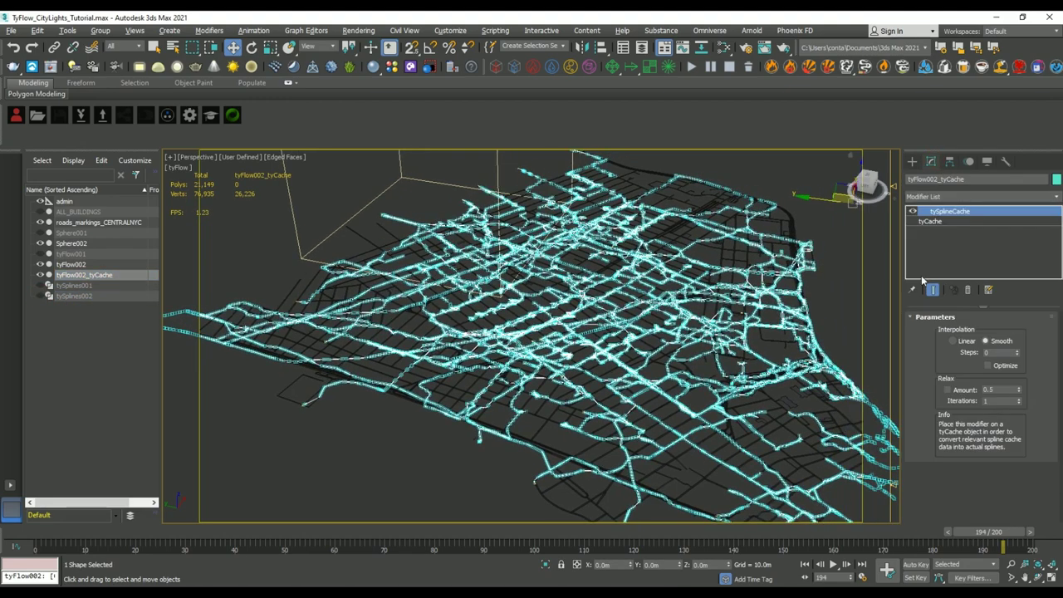
pyautogui.scroll(5, 520, 357)
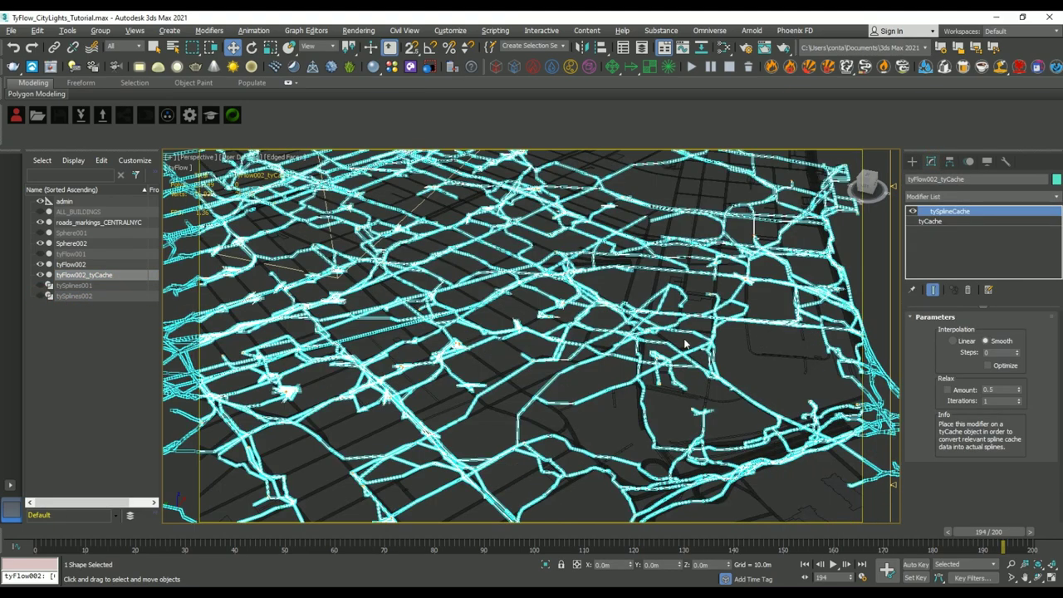
pyautogui.moveTo(520, 357); pyautogui.dragTo(650, 353, button='middle')
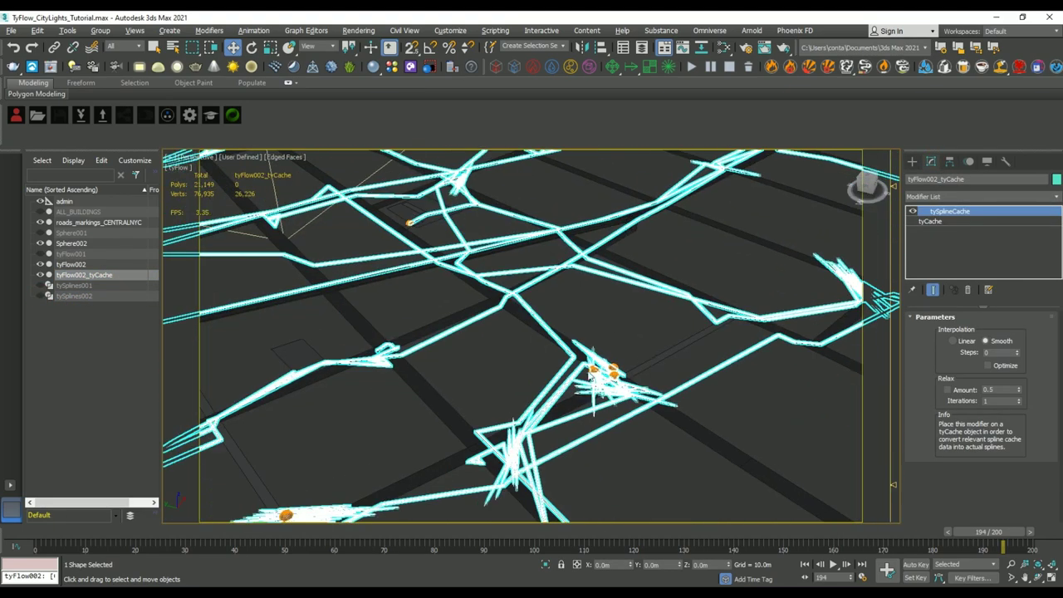
pyautogui.click(1048, 197)
pyautogui.write('ren')
pyautogui.press('Return')
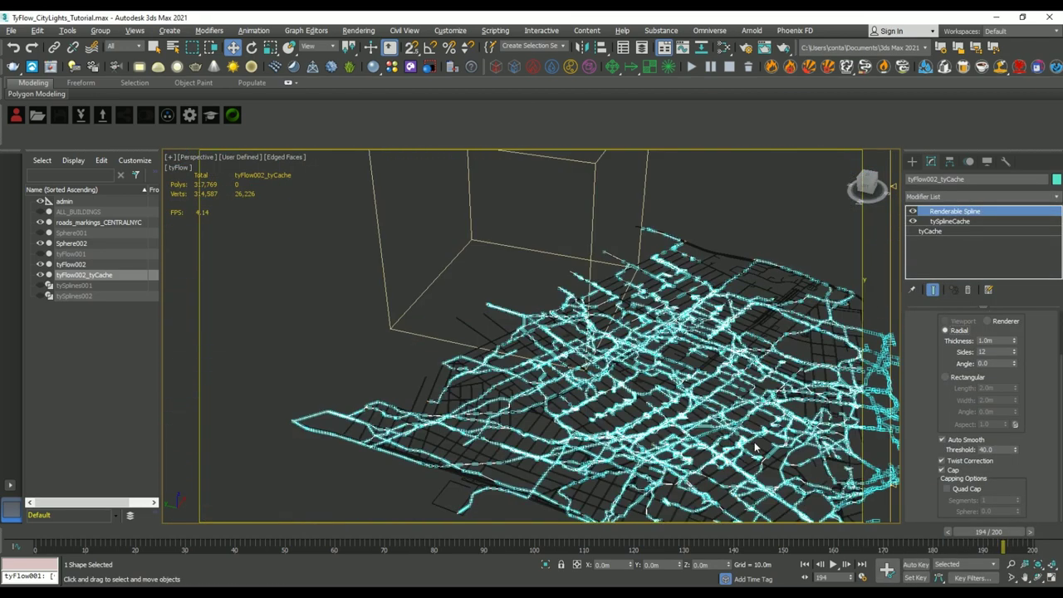
# Disable the Renderable Spline modifier, then apply an Extrude modifier to the cached splines with an amount of 10 m.
pyautogui.keyDown('alt'); pyautogui.moveTo(731, 431); pyautogui.dragTo(762, 419, button='middle'); pyautogui.keyUp('alt')
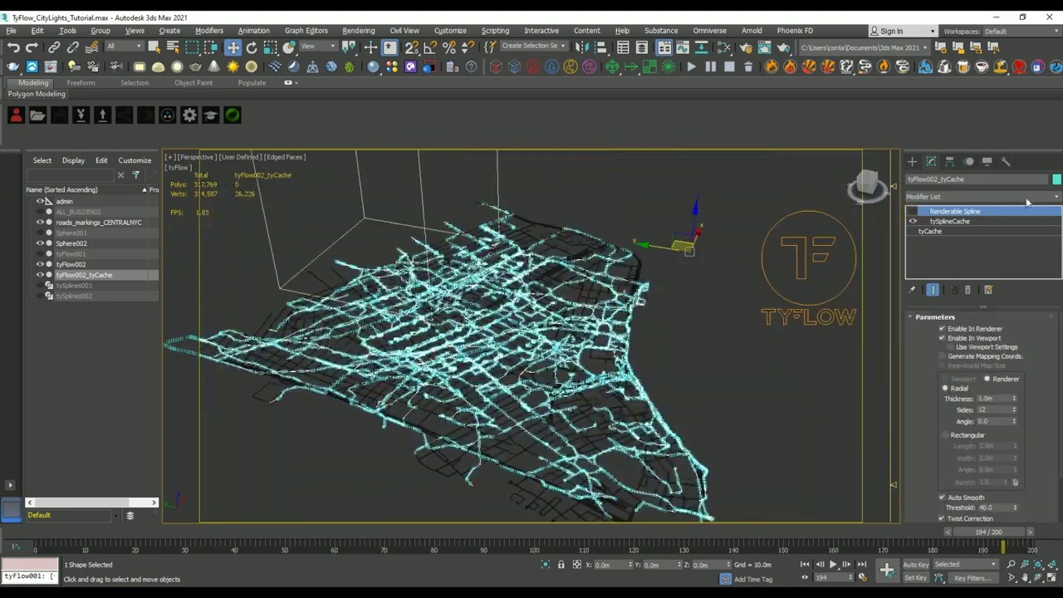
pyautogui.click(1029, 197)
pyautogui.scroll(-8, 1010, 349)
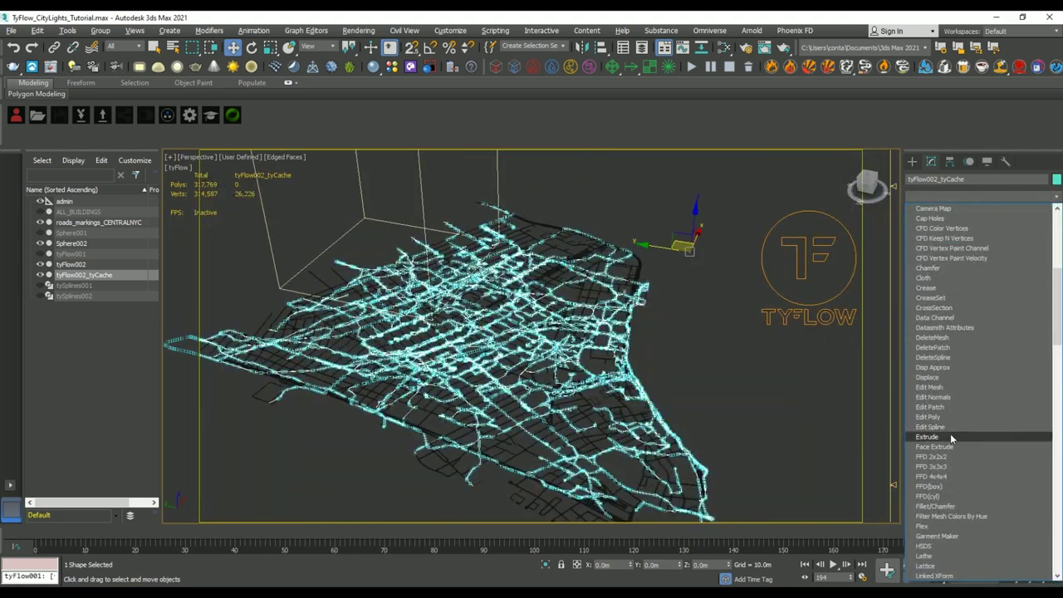
pyautogui.click(952, 437)
pyautogui.scroll(5, 557, 400)
pyautogui.moveTo(557, 401); pyautogui.dragTo(715, 408, button='middle')
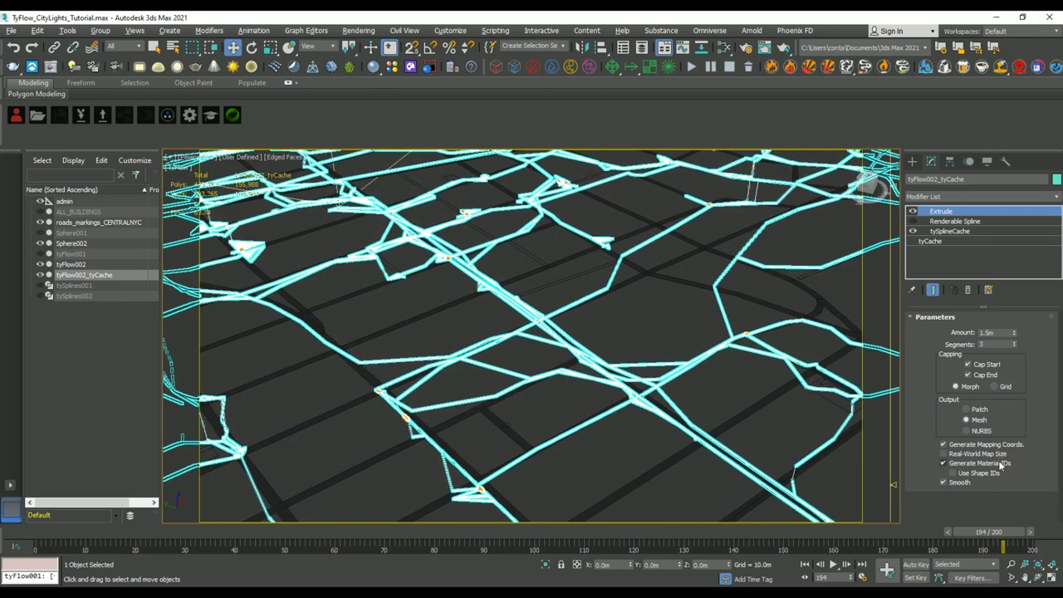
pyautogui.moveTo(1014, 332); pyautogui.dragTo(1023, 303)
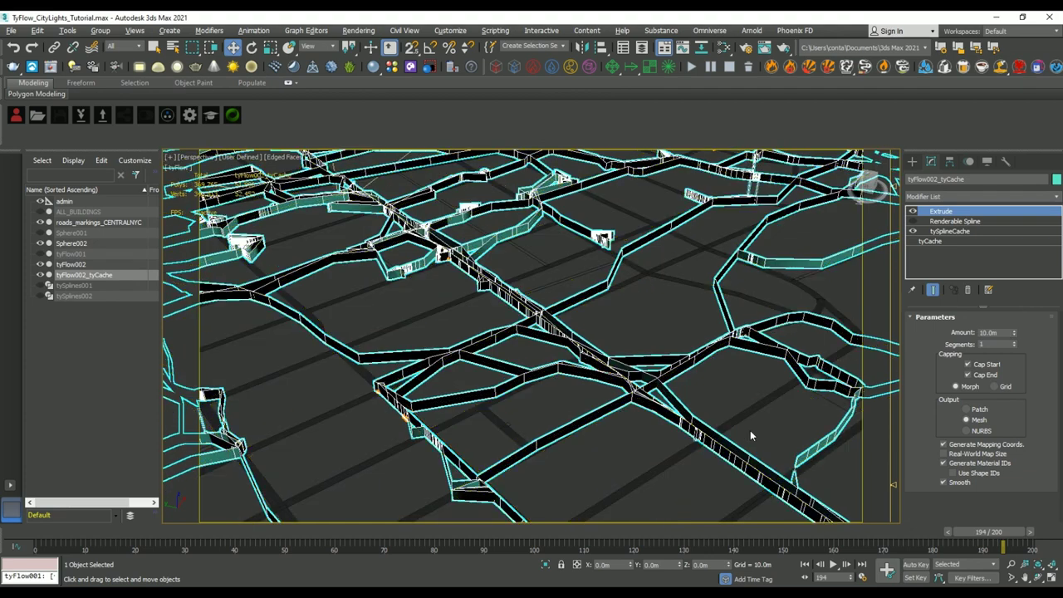
pyautogui.scroll(-3, 752, 436)
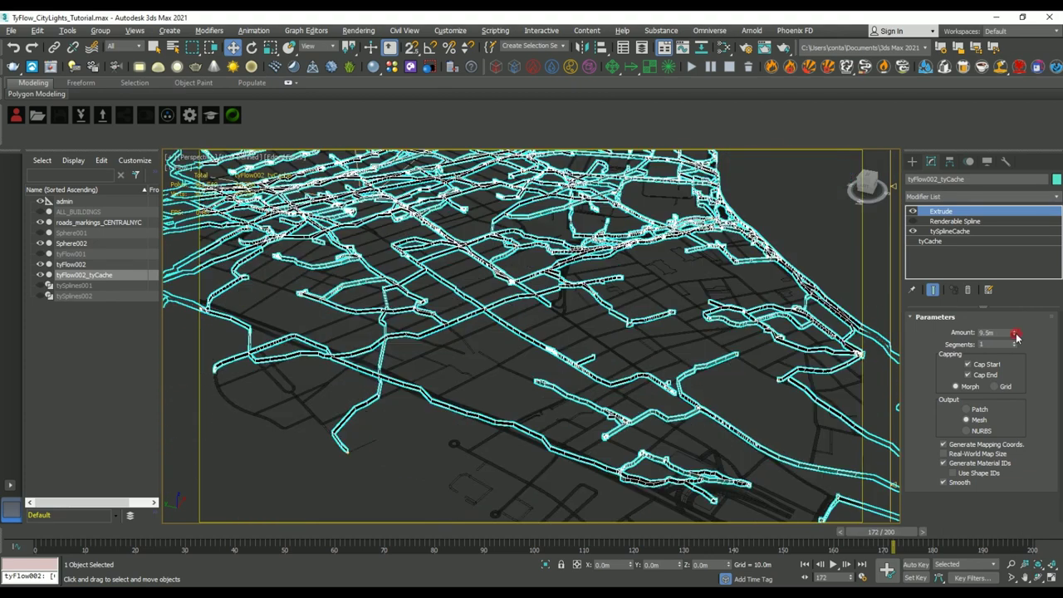
# Set the Extrude modifier's amount on the cached splines to 2 m.
pyautogui.moveTo(1014, 332); pyautogui.dragTo(1017, 344)
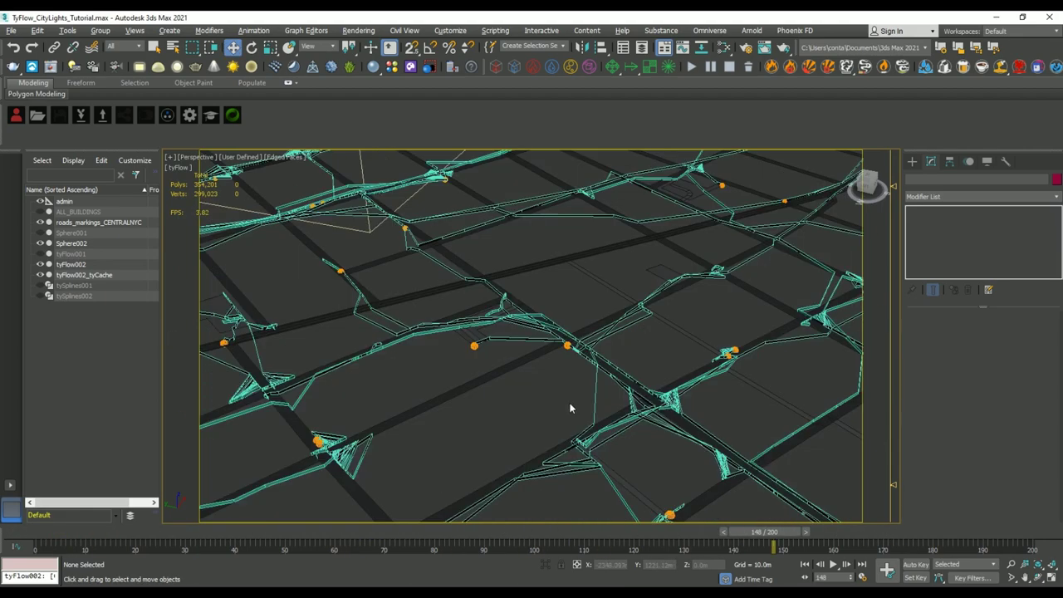
pyautogui.scroll(-8, 578, 425)
pyautogui.moveTo(587, 432); pyautogui.dragTo(611, 427, button='middle')
# Export the selected tyFlow002_tyCache object to TUTORIAL_ASSETS as Alembic file TrafficSplines, covering the active time segment.
pyautogui.click(84, 275)
pyautogui.click(11, 30)
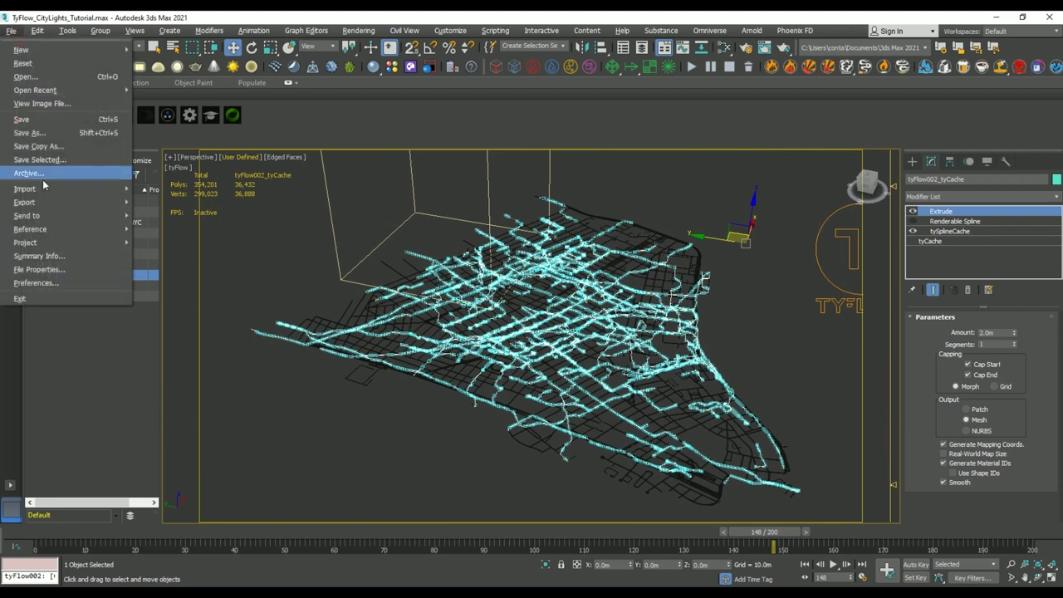
pyautogui.moveTo(53, 207)
pyautogui.click(166, 213)
pyautogui.click(166, 571)
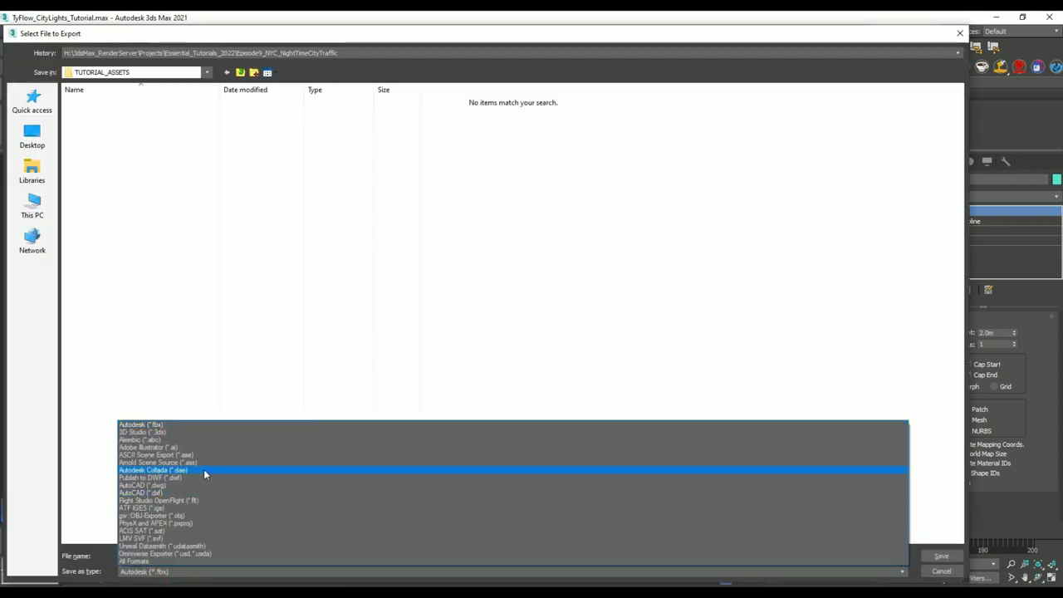
pyautogui.click(184, 440)
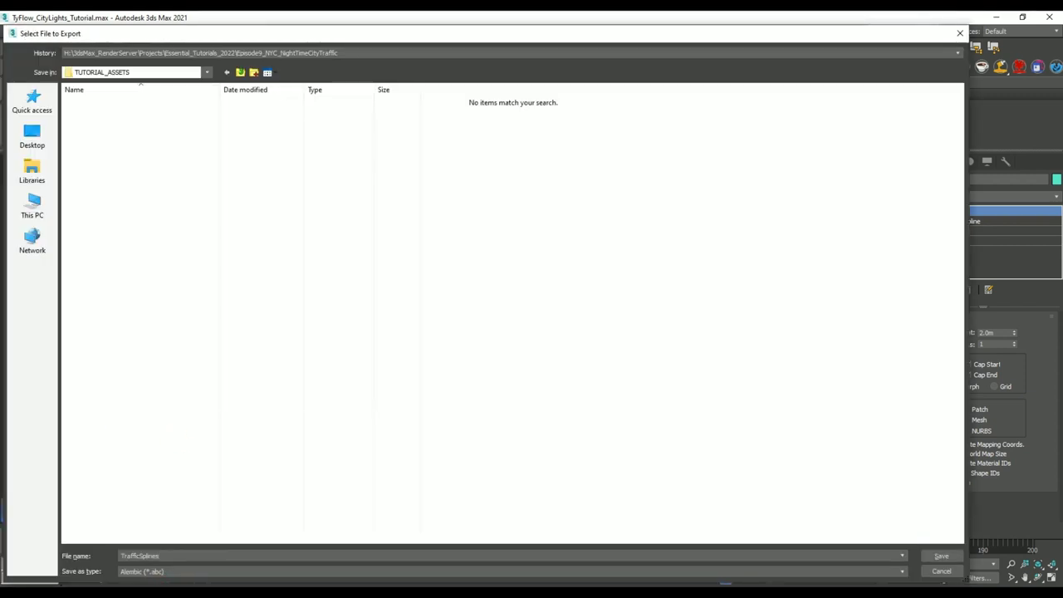
pyautogui.press('Return')
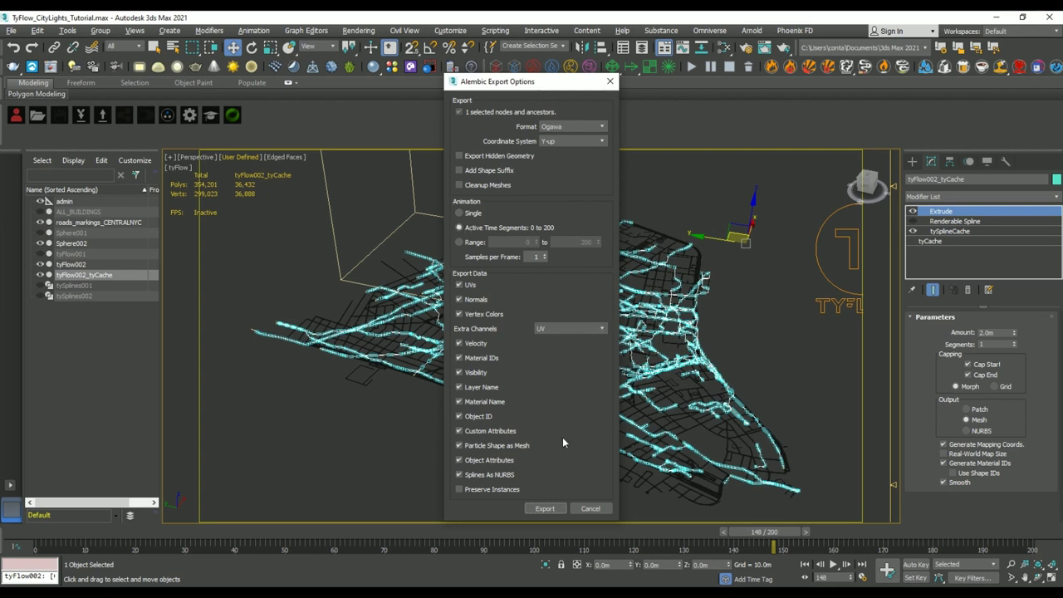
pyautogui.click(553, 513)
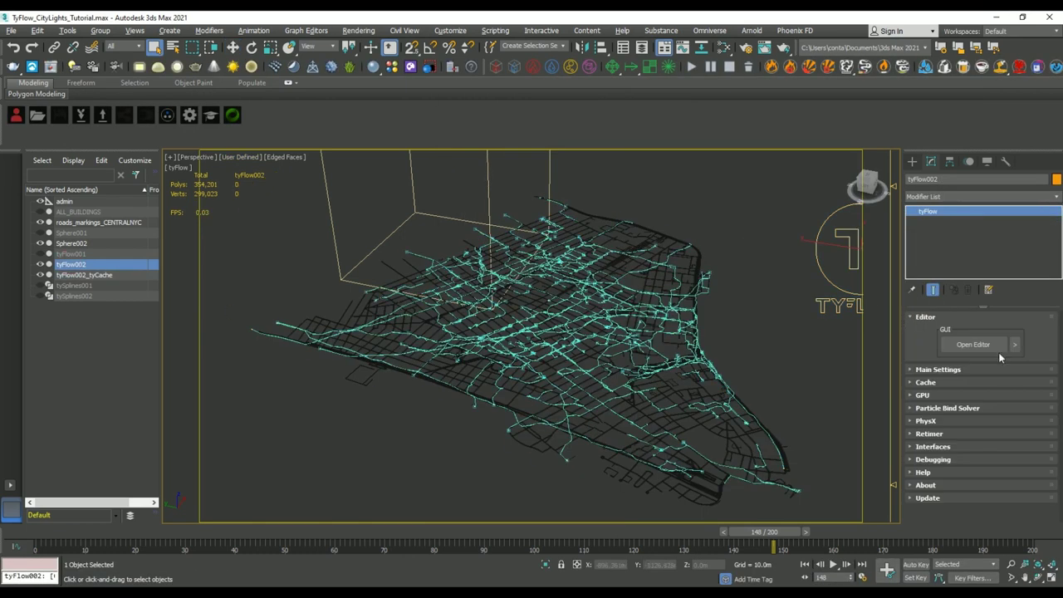
# Open the tyFlow002 editor and add a second Export Particles operator beside the existing export event.
pyautogui.click(982, 341)
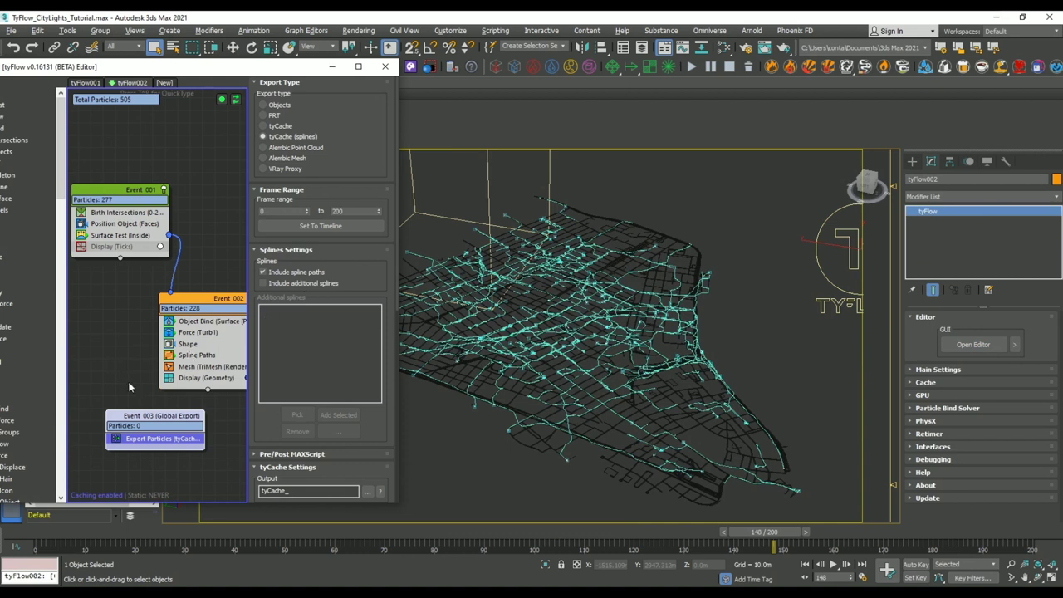
pyautogui.moveTo(164, 415); pyautogui.dragTo(125, 405)
pyautogui.press('Tab')
pyautogui.write('expo')
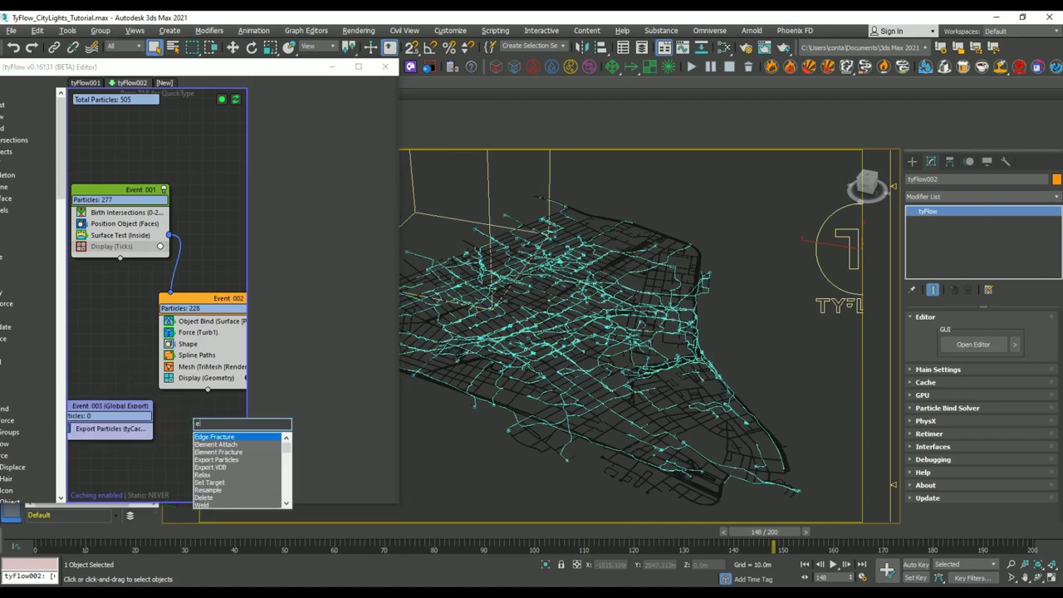
pyautogui.press('Return')
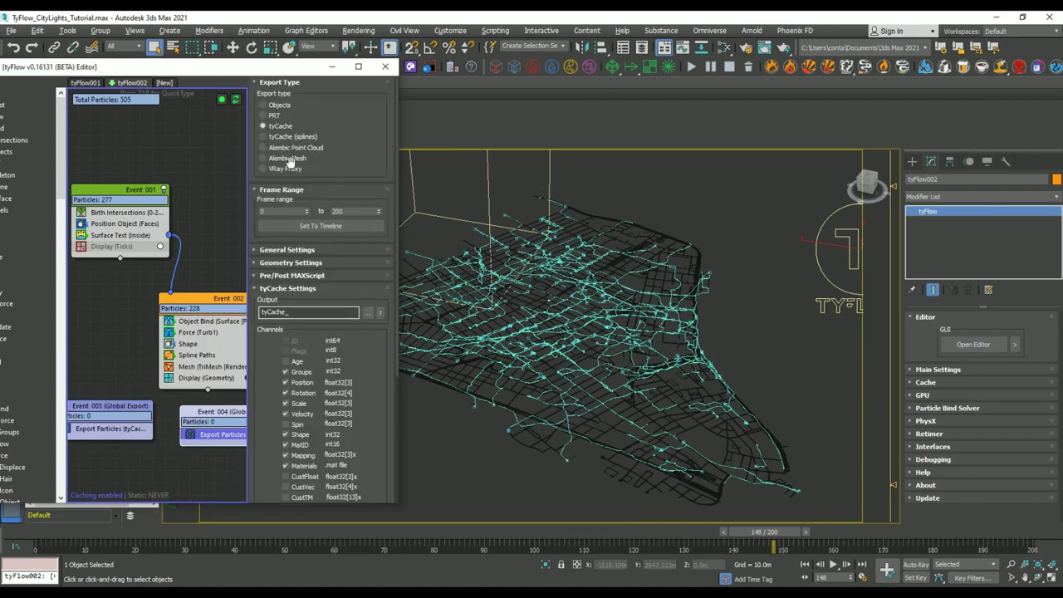
# Set the new export operator's type to Alembic Mesh and its output to Cars.abc in TUTORIAL_ASSETS.
pyautogui.click(285, 159)
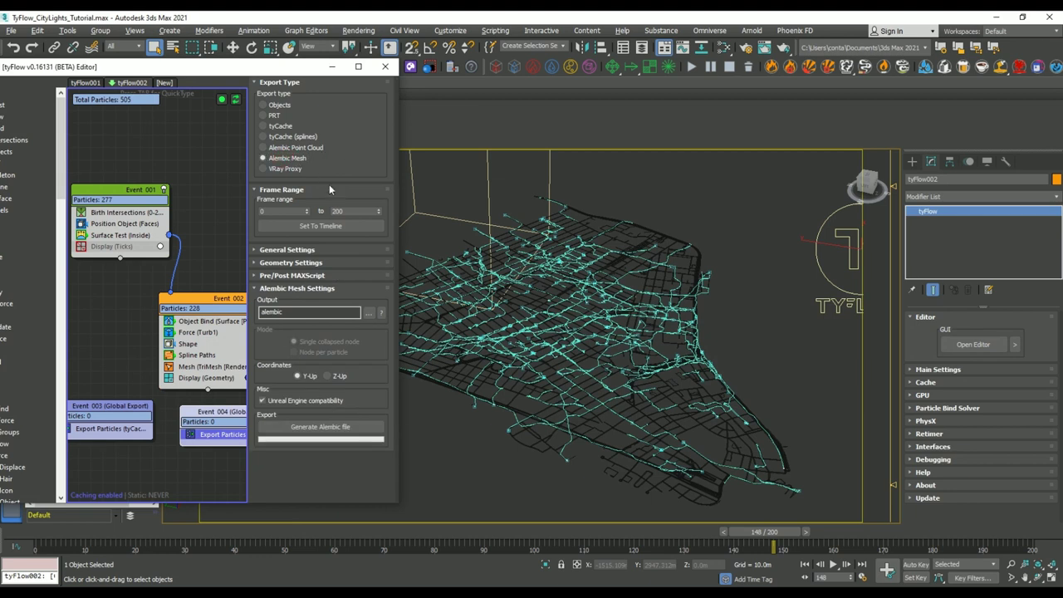
pyautogui.click(293, 262)
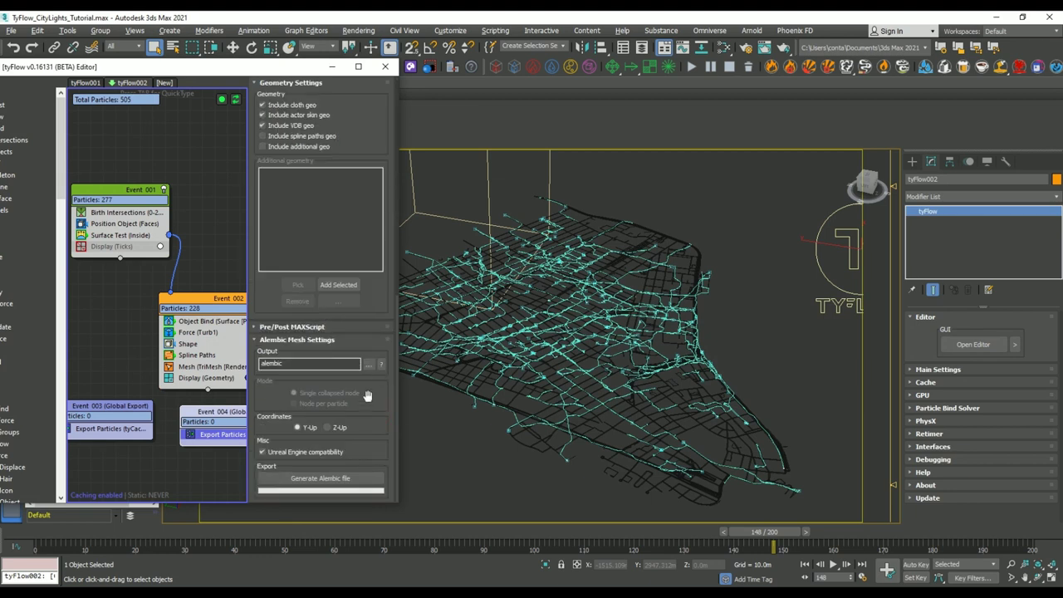
pyautogui.click(368, 364)
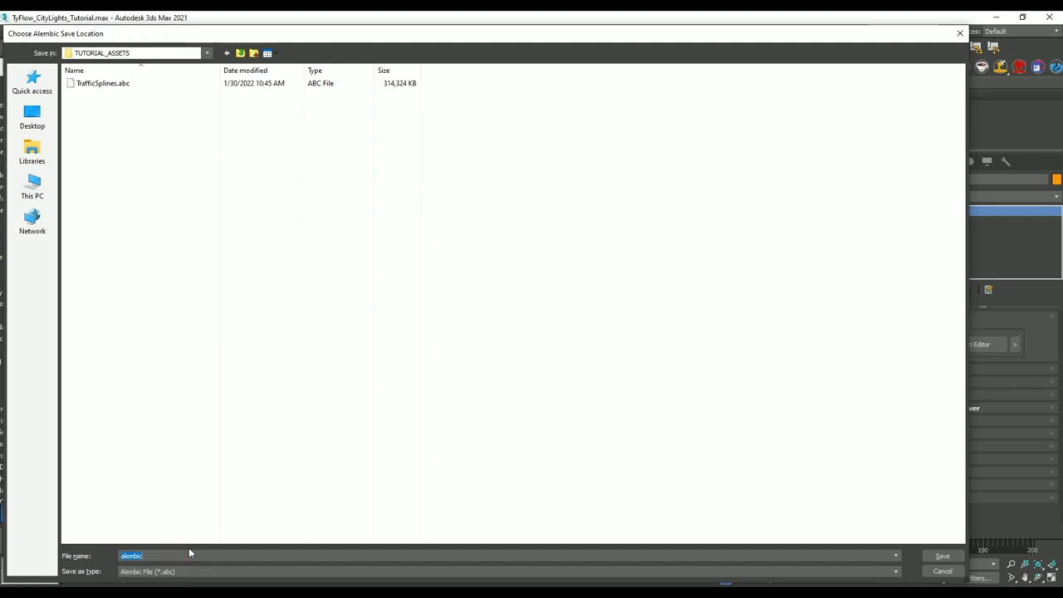
pyautogui.click(942, 556)
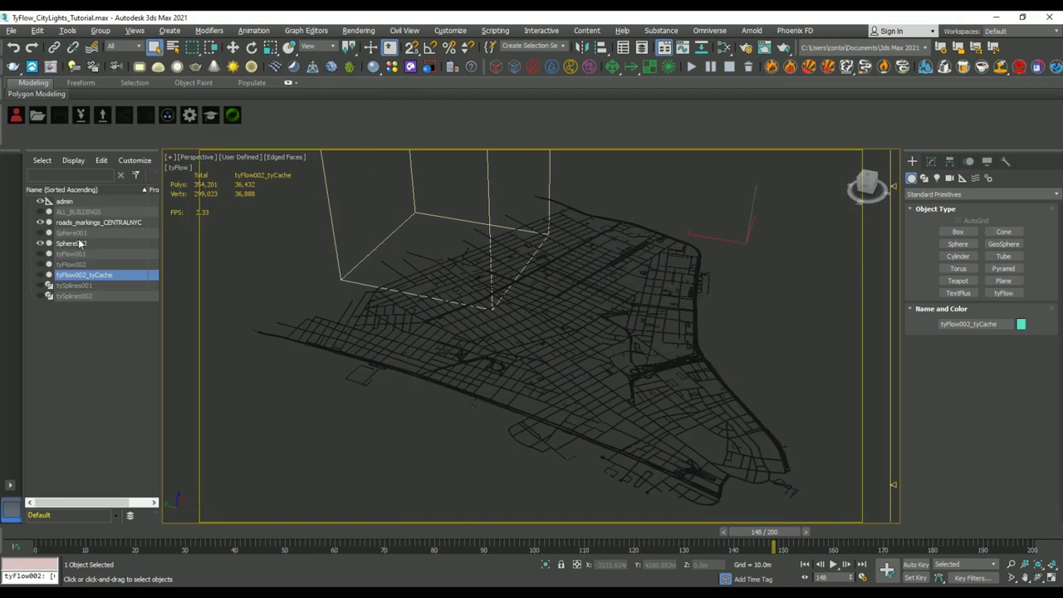
# Hide Sphere002 and export only roads_markings_CENTRALNYC to TUTORIAL_ASSETS as Roads.fbx.
pyautogui.click(75, 243)
pyautogui.click(48, 243)
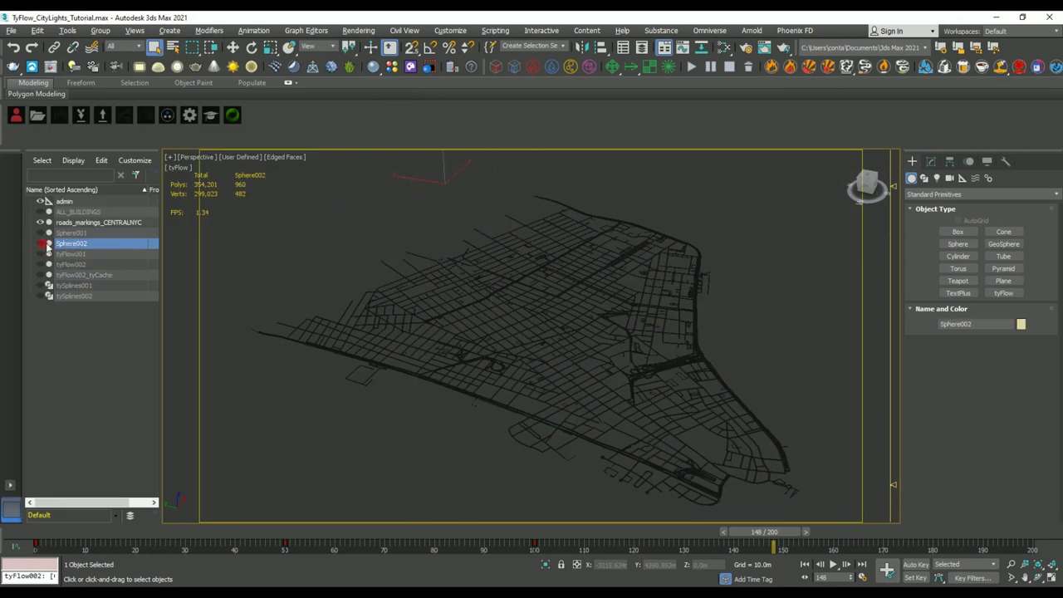
pyautogui.click(89, 223)
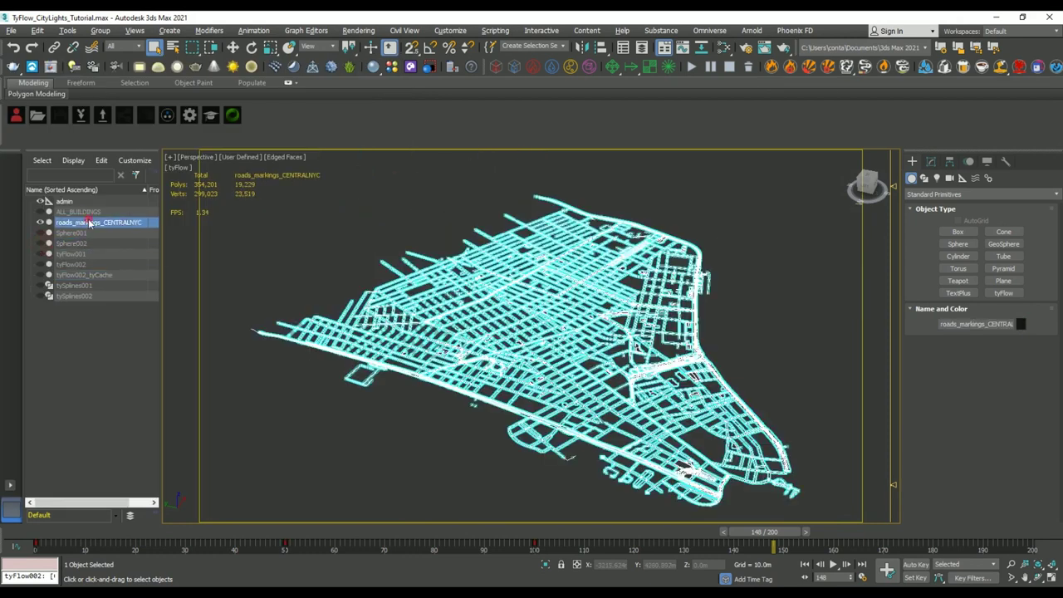
pyautogui.click(11, 33)
pyautogui.moveTo(94, 203)
pyautogui.click(203, 212)
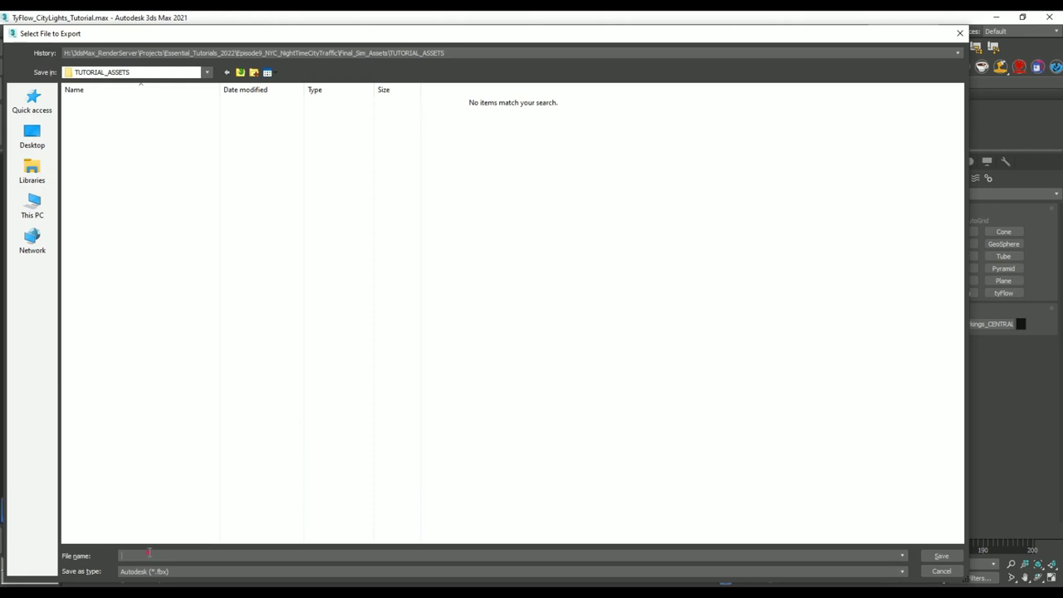
pyautogui.press('Return')
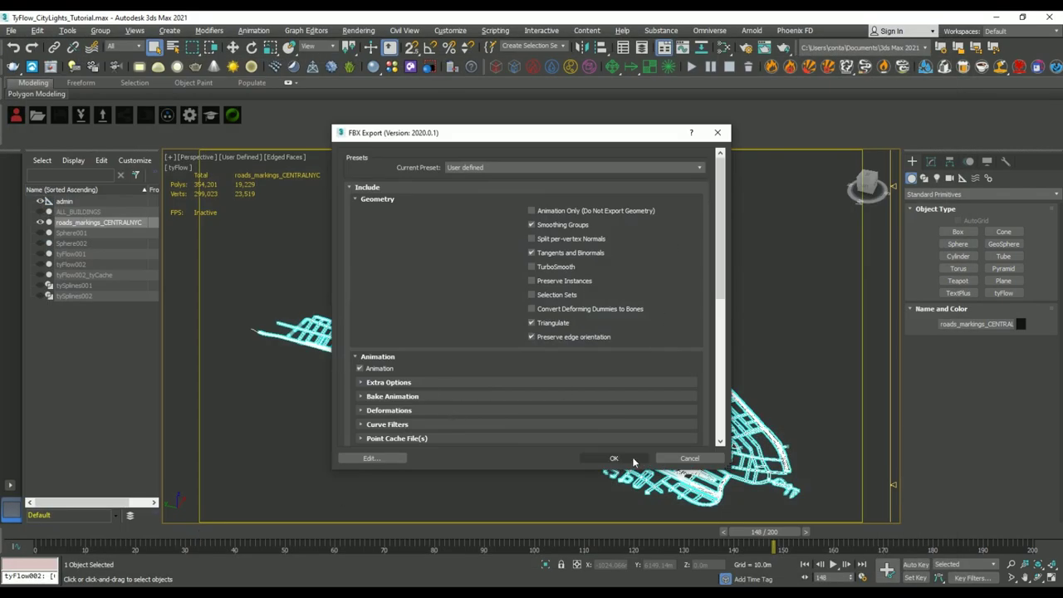
pyautogui.click(633, 458)
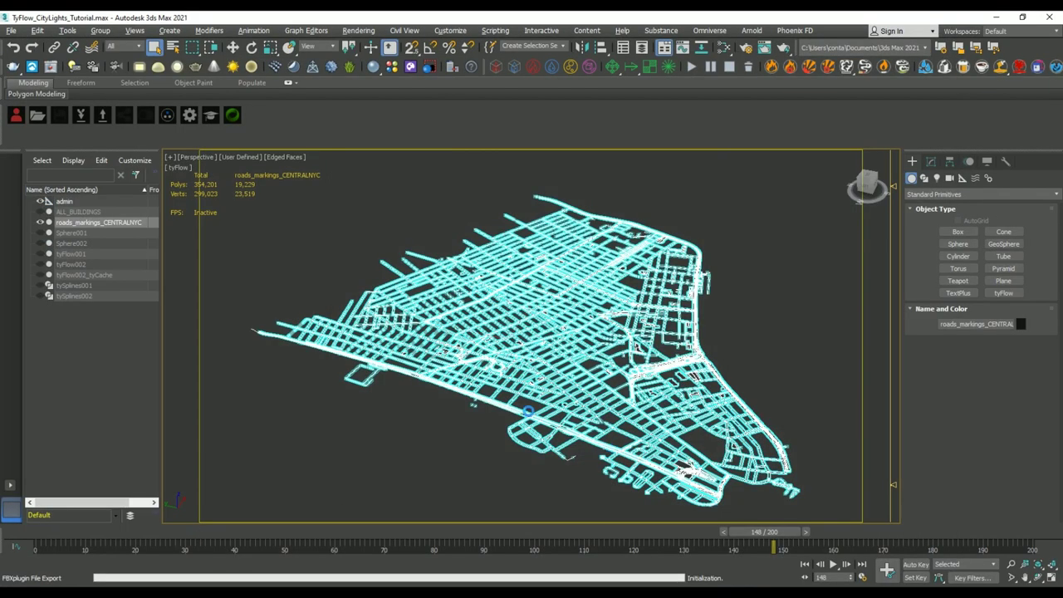
# Make ALL_BUILDINGS the only visible city geometry and select it.
pyautogui.click(306, 255)
pyautogui.click(40, 211)
pyautogui.click(78, 212)
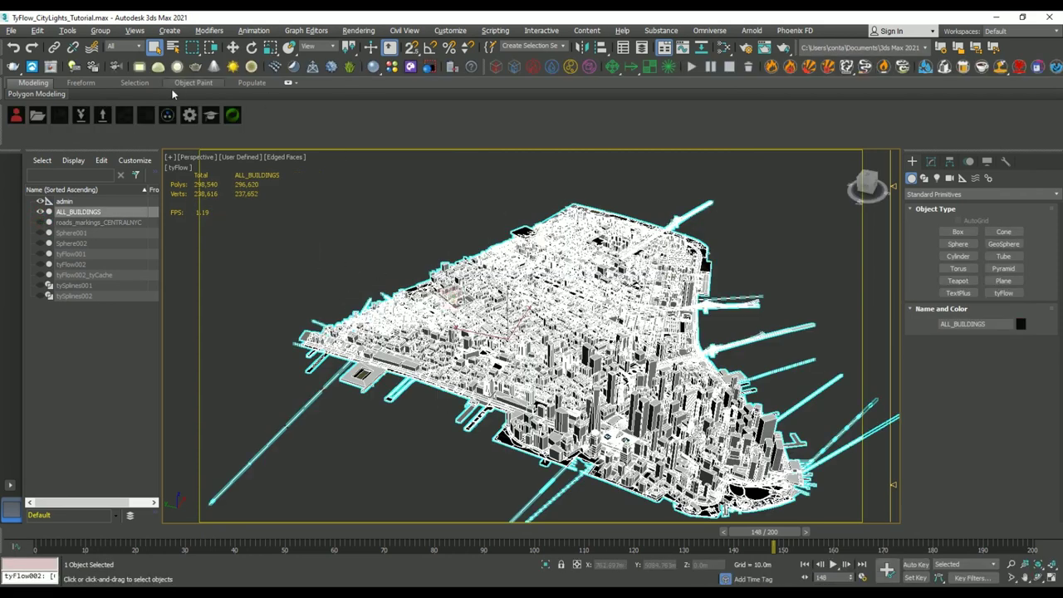
# Export the selected ALL_BUILDINGS object as an FBX file named Buildings, accepting the material warning.
pyautogui.click(12, 30)
pyautogui.moveTo(63, 201)
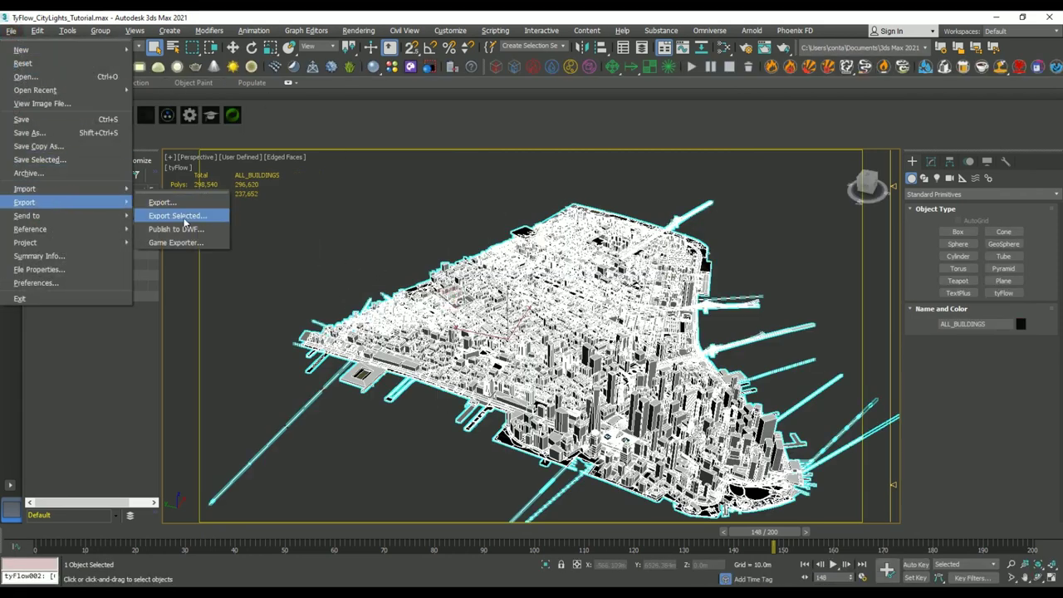
pyautogui.click(166, 216)
pyautogui.write('Buildings')
pyautogui.press('Return')
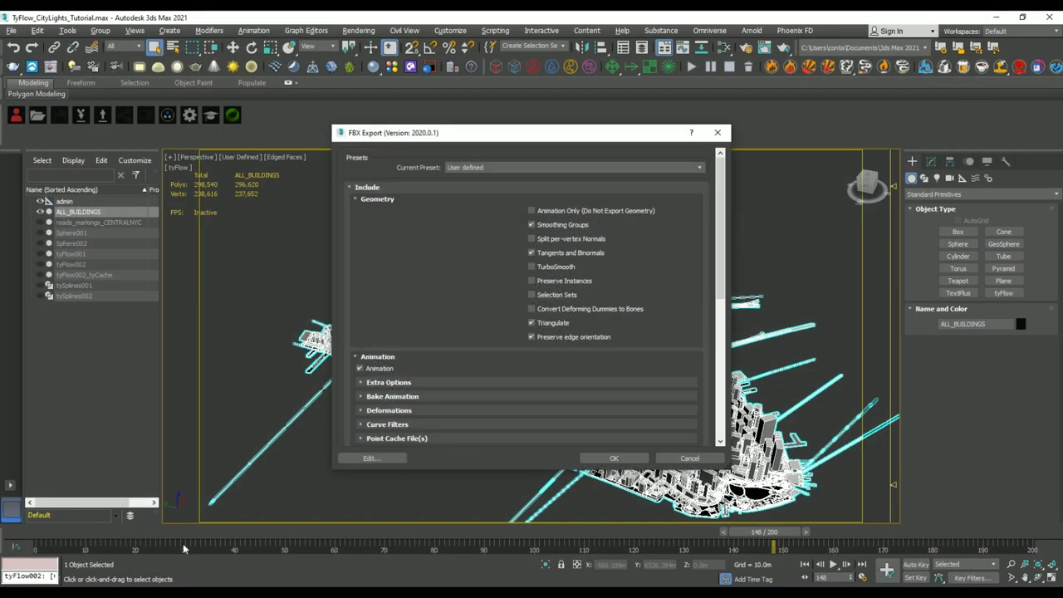
pyautogui.click(615, 459)
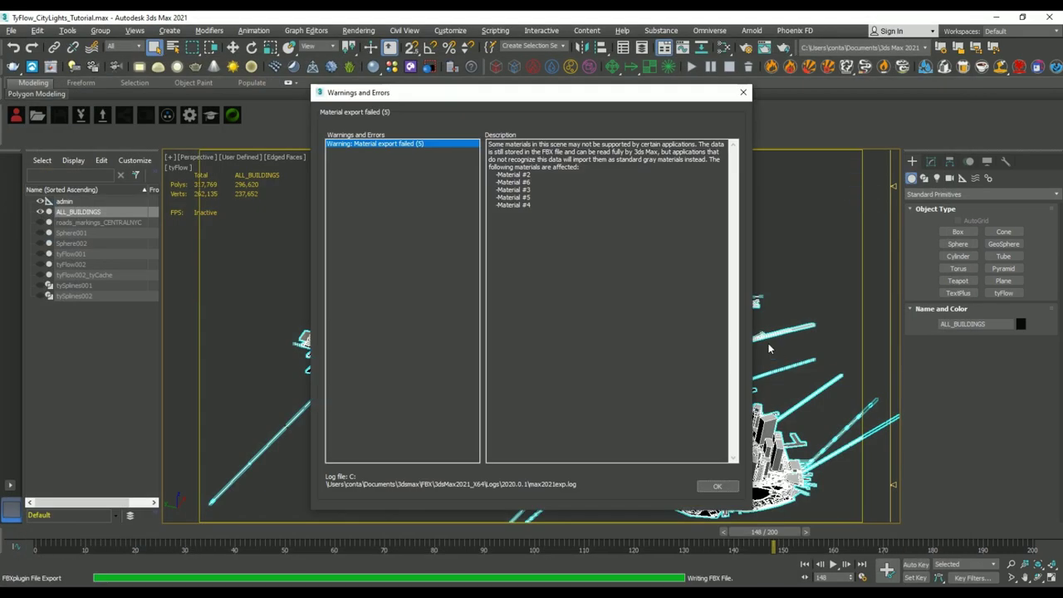
pyautogui.click(716, 486)
pyautogui.click(829, 359)
pyautogui.moveTo(829, 360); pyautogui.dragTo(805, 350, button='middle')
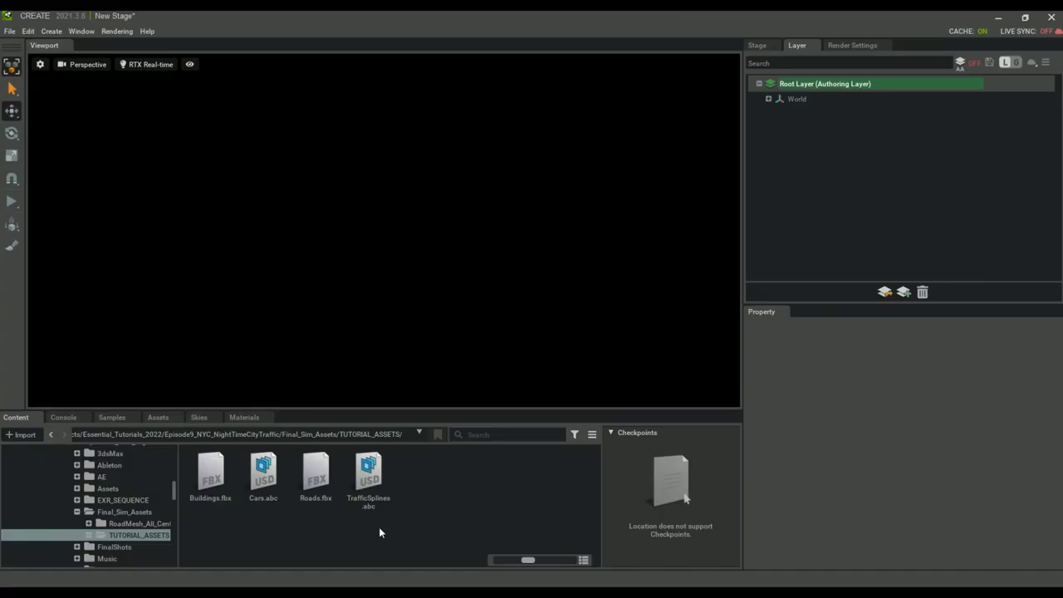
# Switch to Omniverse Create and convert Buildings.fbx in TUTORIAL_ASSETS to USD with the preset import options.
pyautogui.click(209, 473)
pyautogui.rightClick(210, 480)
pyautogui.click(249, 526)
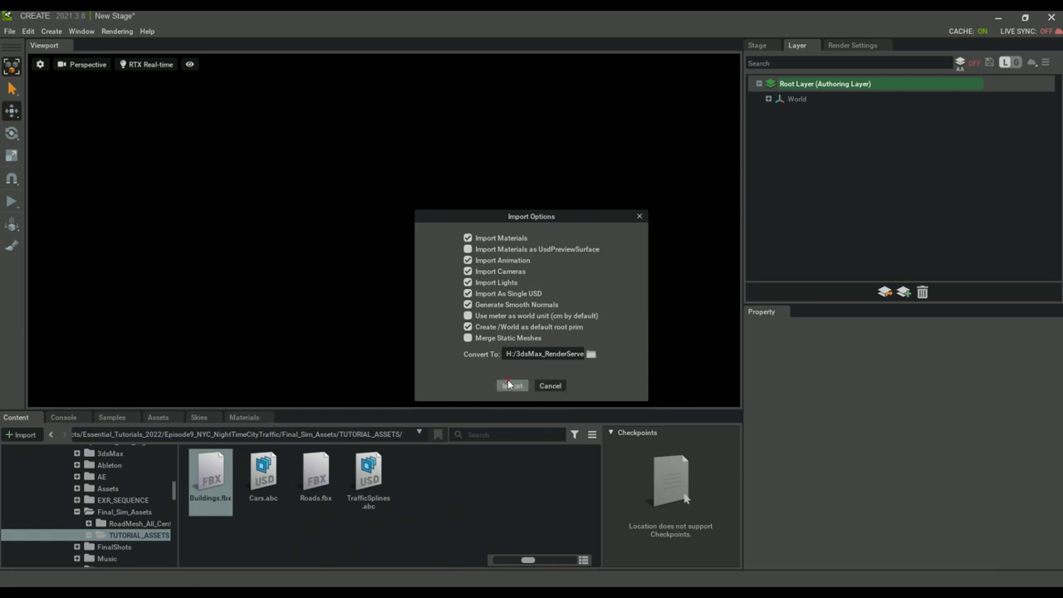
pyautogui.click(510, 385)
# Convert Roads.fbx to USD with the preset import options.
pyautogui.click(316, 477)
pyautogui.rightClick(317, 465)
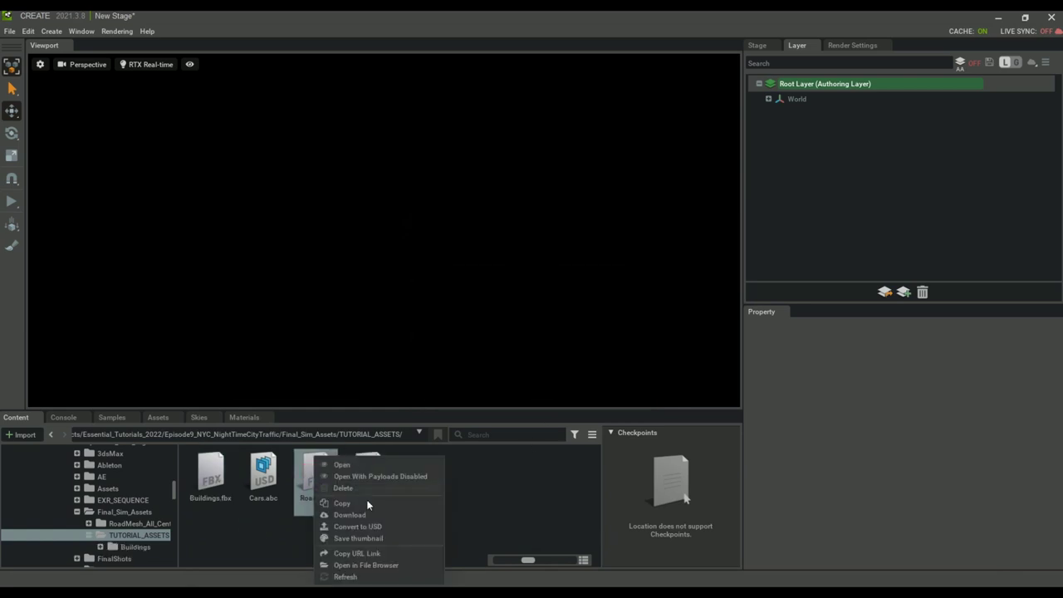
pyautogui.click(371, 527)
pyautogui.click(510, 384)
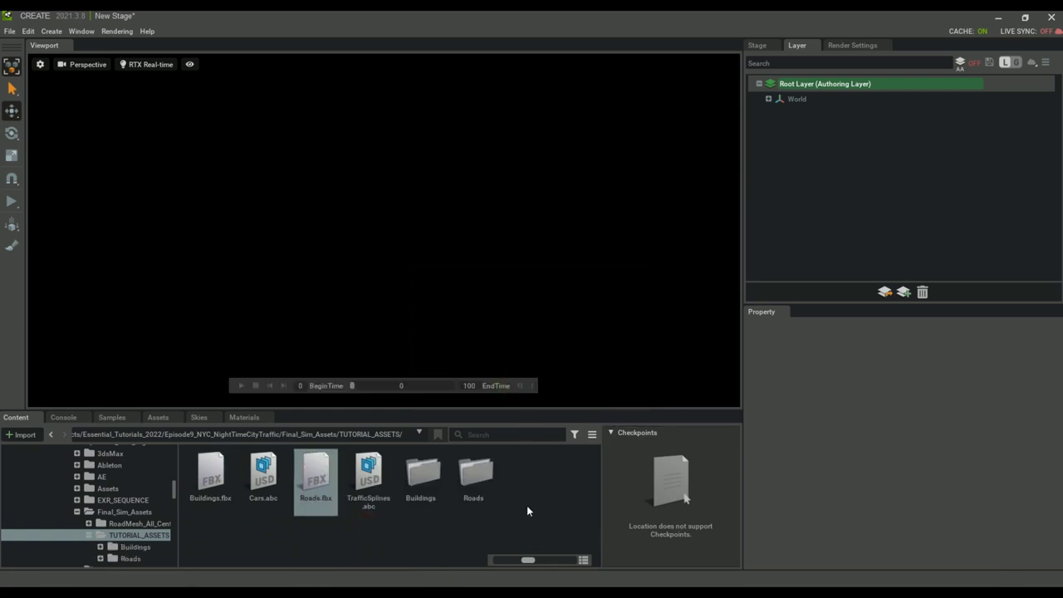
# Insert Roads.usd from the Roads folder as a sublayer and frame it in the viewport.
pyautogui.doubleClick(472, 476)
pyautogui.rightClick(213, 475)
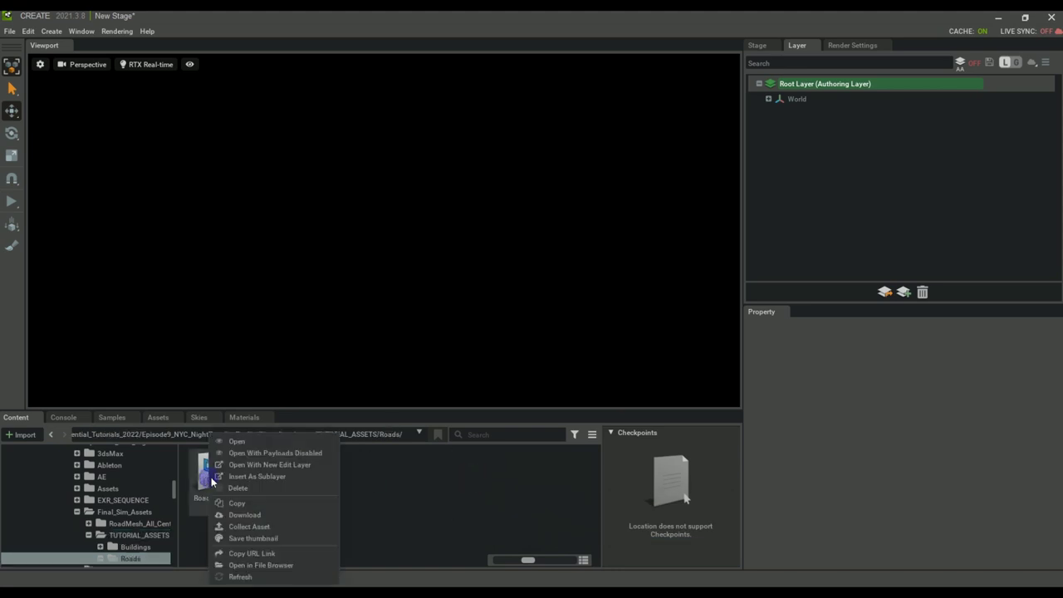
pyautogui.click(266, 477)
pyautogui.press('f')
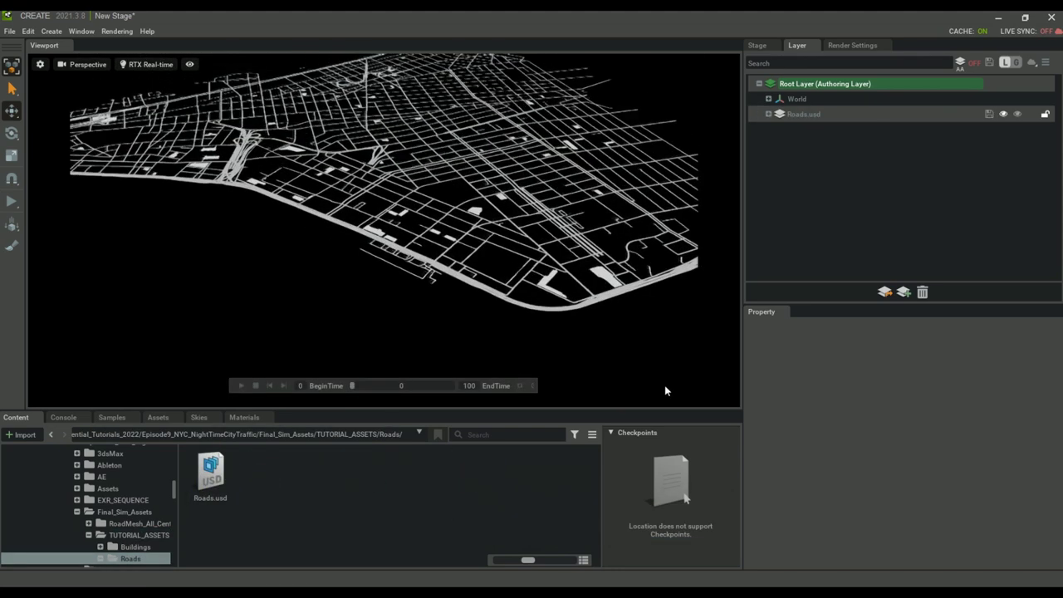
# Insert Buildings.usd from the Buildings folder as a sublayer of the stage.
pyautogui.click(346, 432)
pyautogui.click(210, 472)
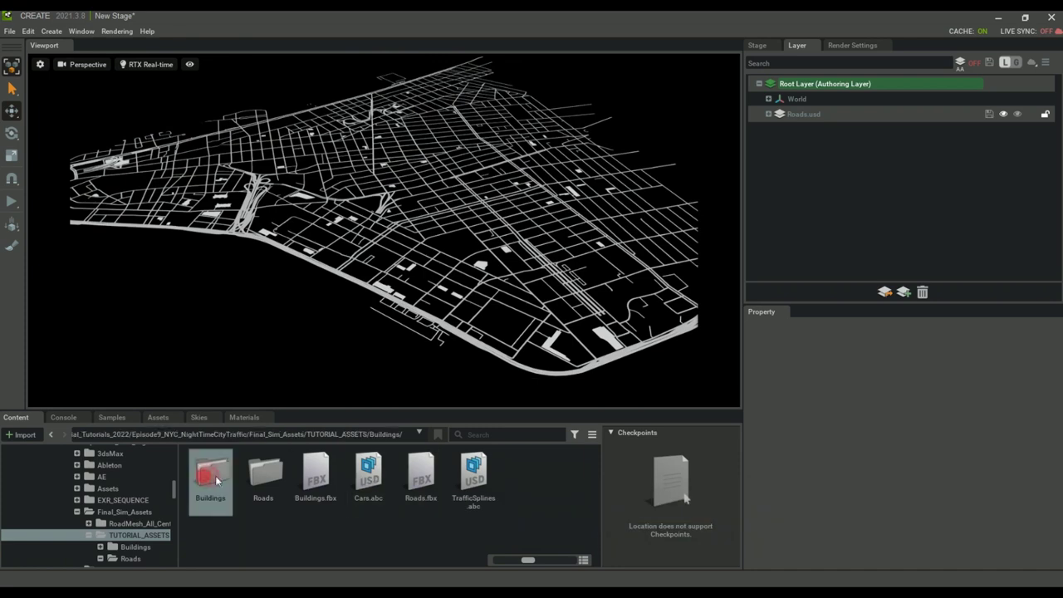
pyautogui.doubleClick(211, 472)
pyautogui.rightClick(214, 472)
pyautogui.click(253, 477)
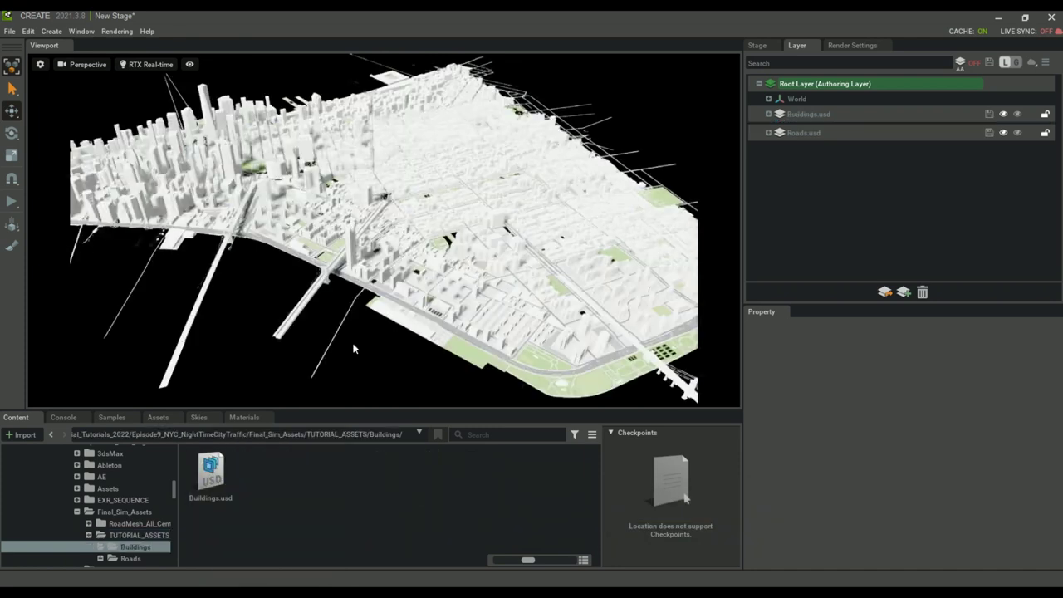
pyautogui.keyDown('alt'); pyautogui.moveTo(261, 304); pyautogui.dragTo(698, 290); pyautogui.keyUp('alt')
pyautogui.moveTo(604, 292); pyautogui.dragTo(643, 256, button='right')
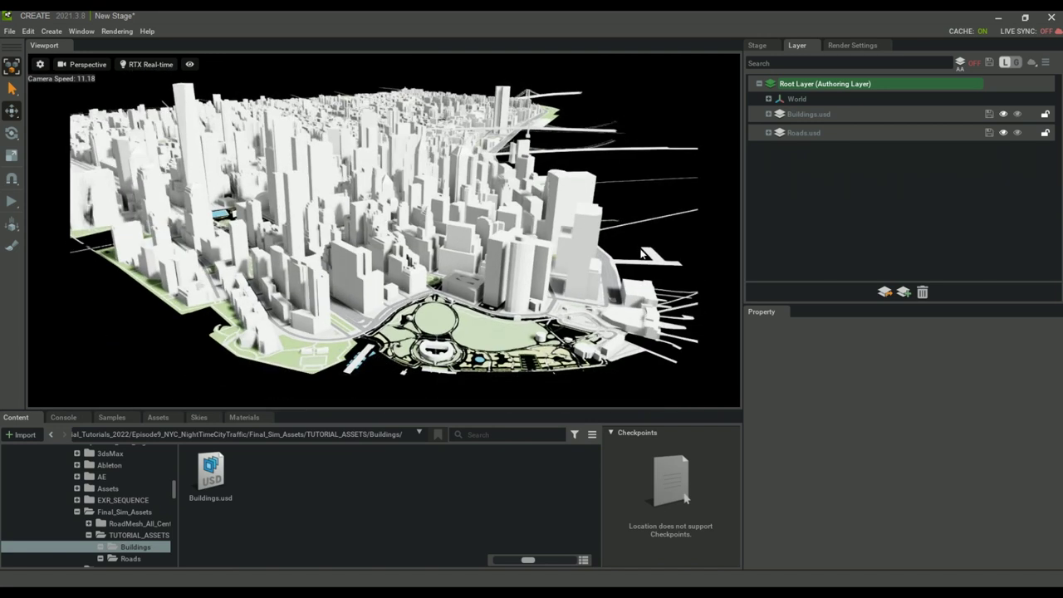
# Set the defaultLight's Y rotation to 61 and its angle to 2.7.
pyautogui.click(767, 99)
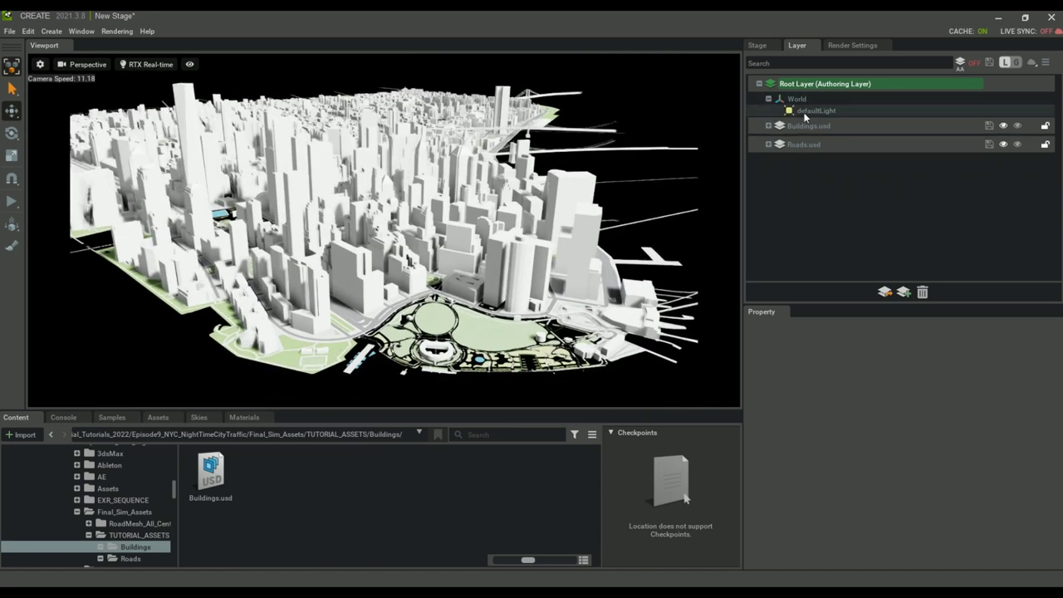
pyautogui.click(805, 112)
pyautogui.moveTo(938, 428); pyautogui.dragTo(976, 432)
pyautogui.scroll(-3, 909, 511)
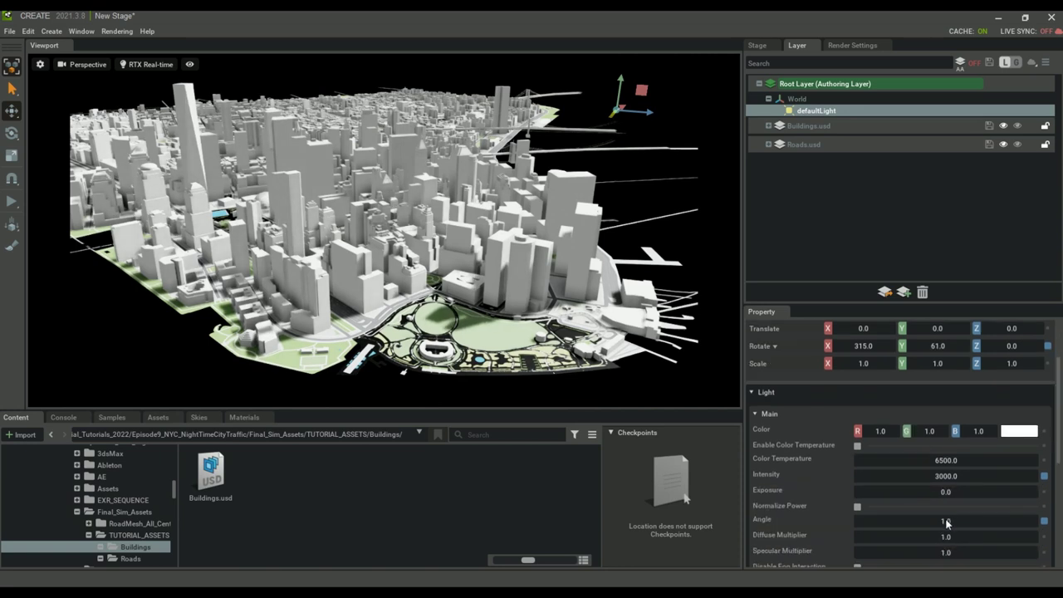
# Insert Cars.abc from TUTORIAL_ASSETS as a sublayer of the stage.
pyautogui.click(366, 480)
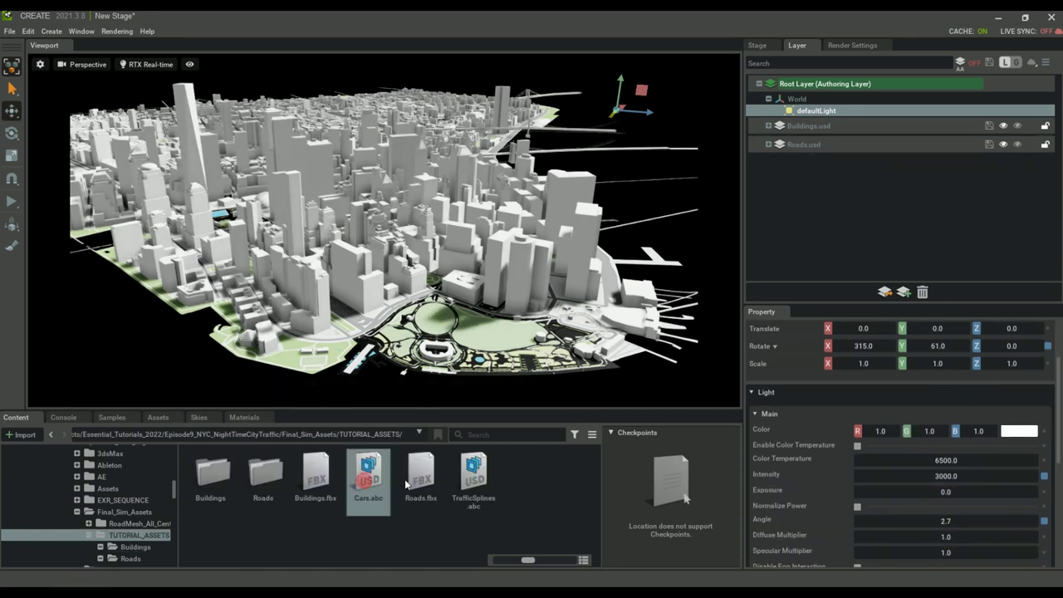
pyautogui.rightClick(368, 482)
pyautogui.click(427, 479)
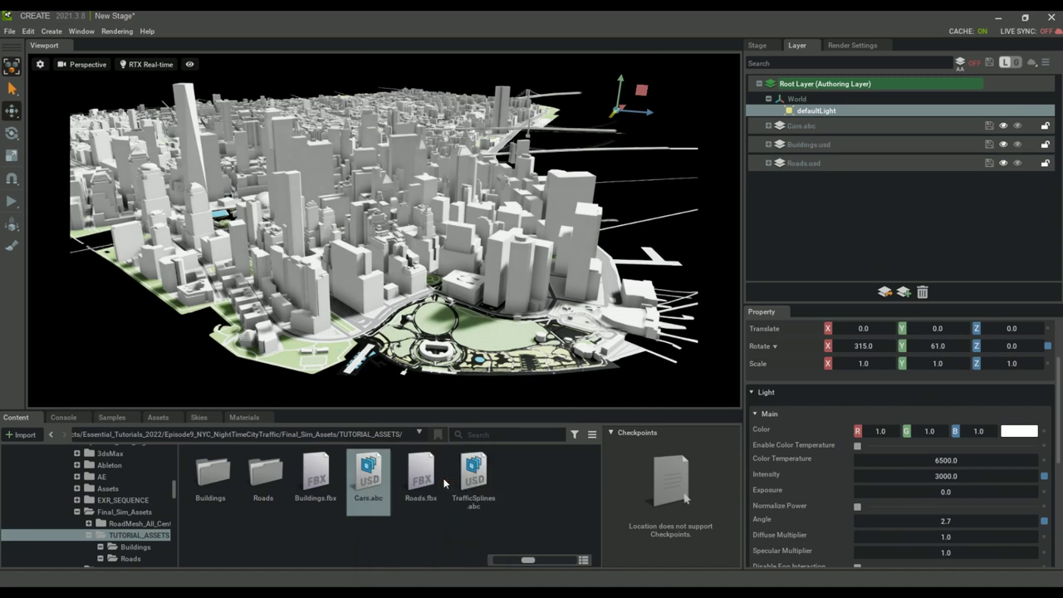
# Insert TrafficSplines.abc as a sublayer of the stage and hide the Buildings.usd and Roads.usd layers.
pyautogui.rightClick(478, 486)
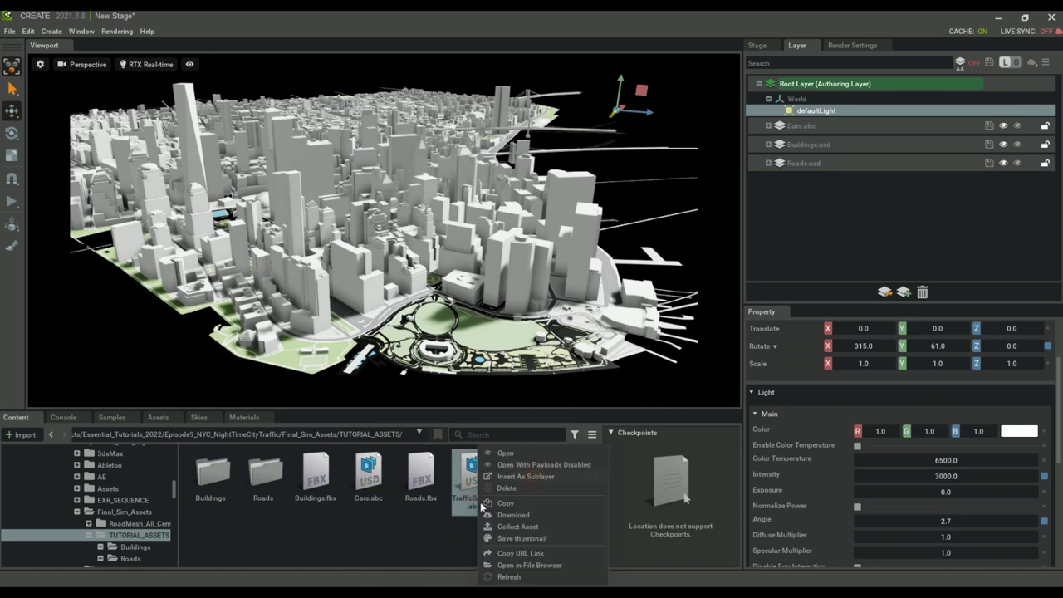
pyautogui.click(526, 476)
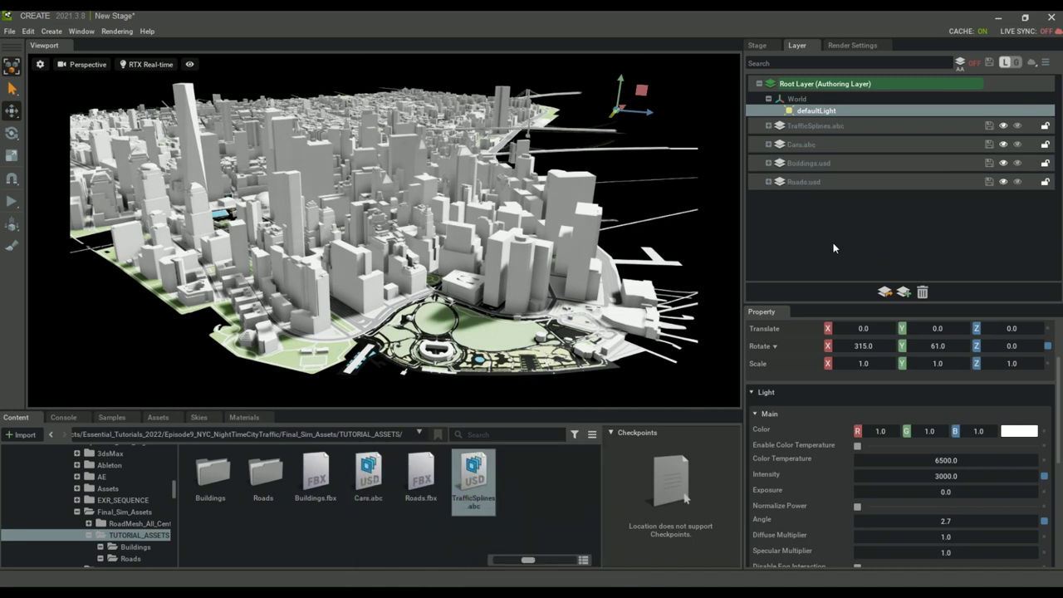
pyautogui.click(1003, 163)
pyautogui.click(1004, 181)
# Scrub the traffic animation with the timeline's end time set to 200, and make the Buildings.usd and Roads.usd layers visible again.
pyautogui.click(190, 64)
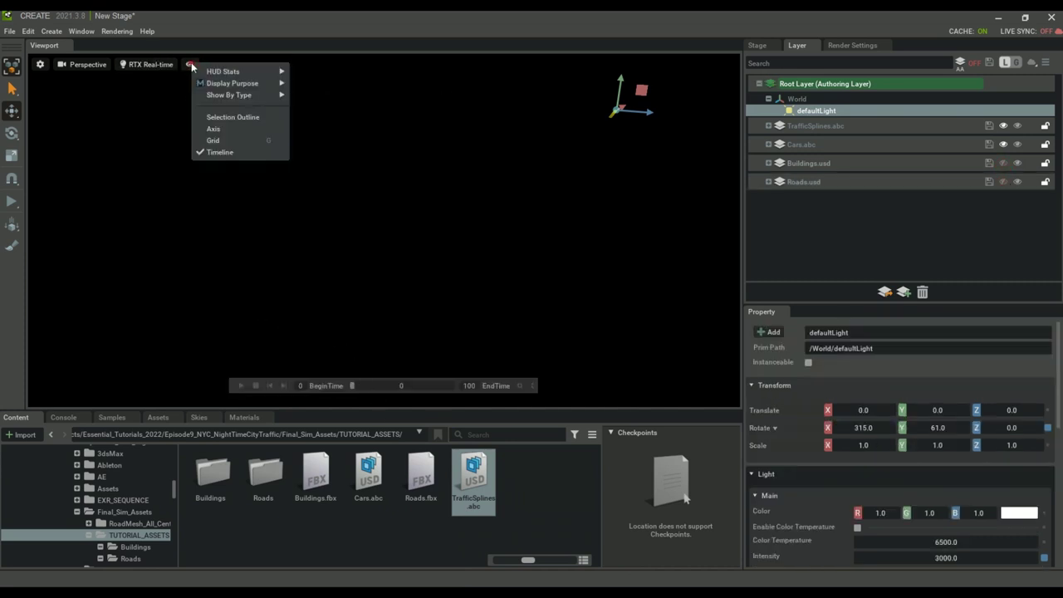
pyautogui.moveTo(370, 385); pyautogui.dragTo(423, 387)
pyautogui.moveTo(392, 193); pyautogui.dragTo(391, 199, button='right')
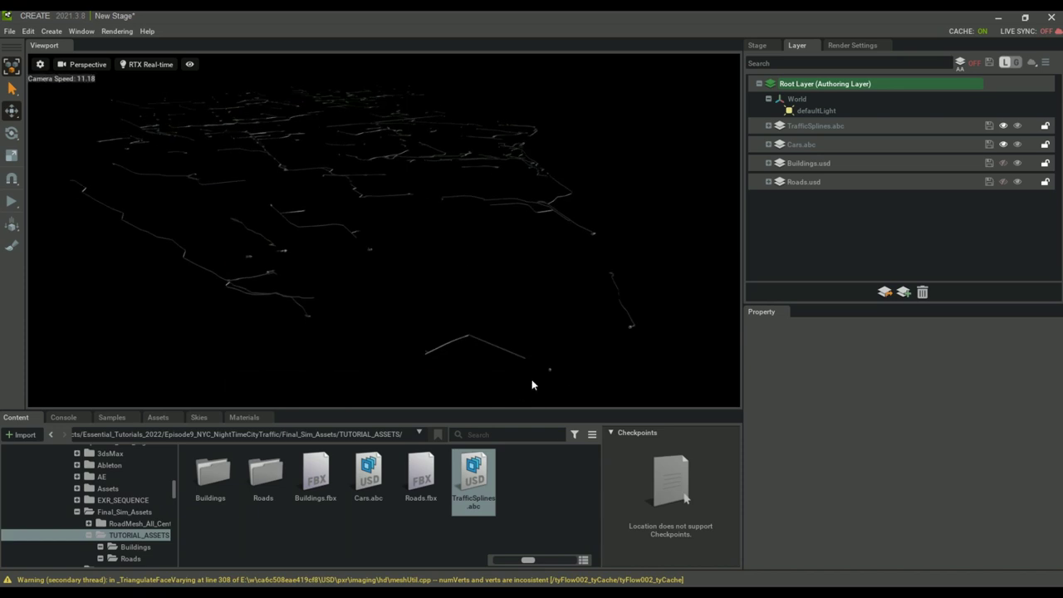
pyautogui.moveTo(486, 404)
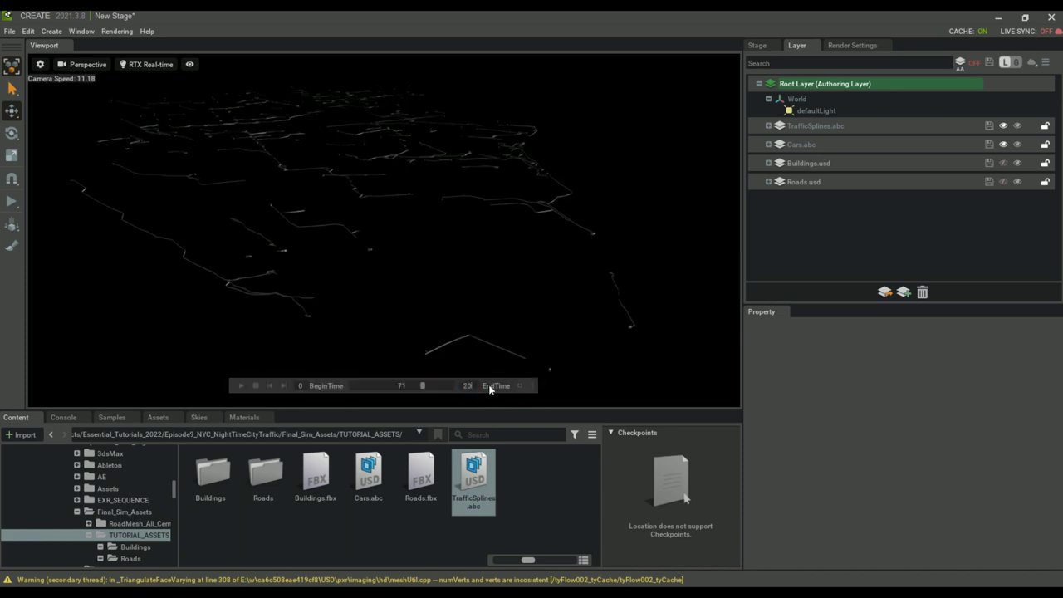
pyautogui.press('Return')
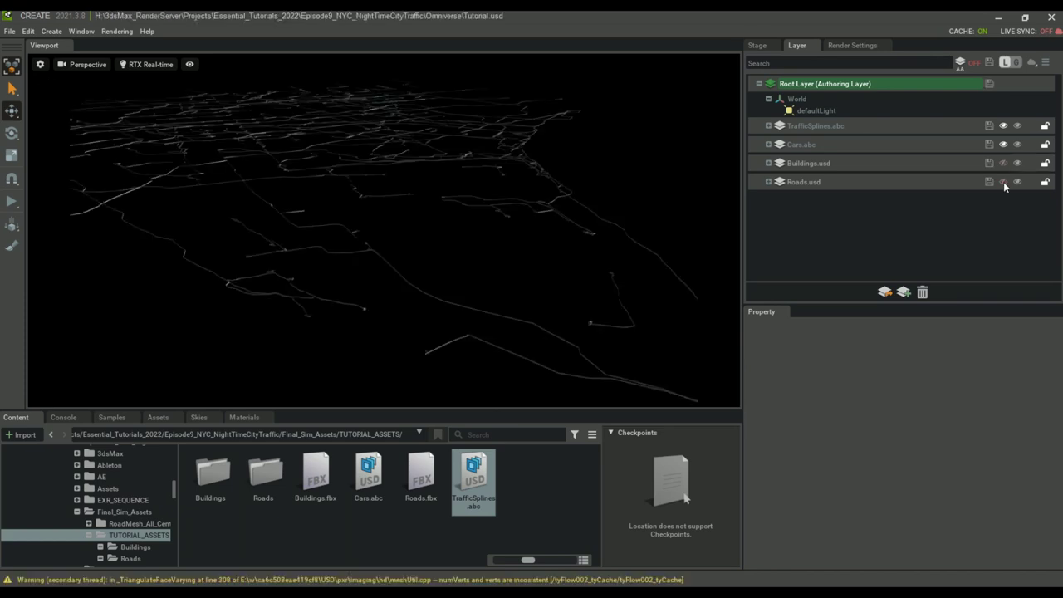
pyautogui.click(1005, 163)
pyautogui.click(1003, 181)
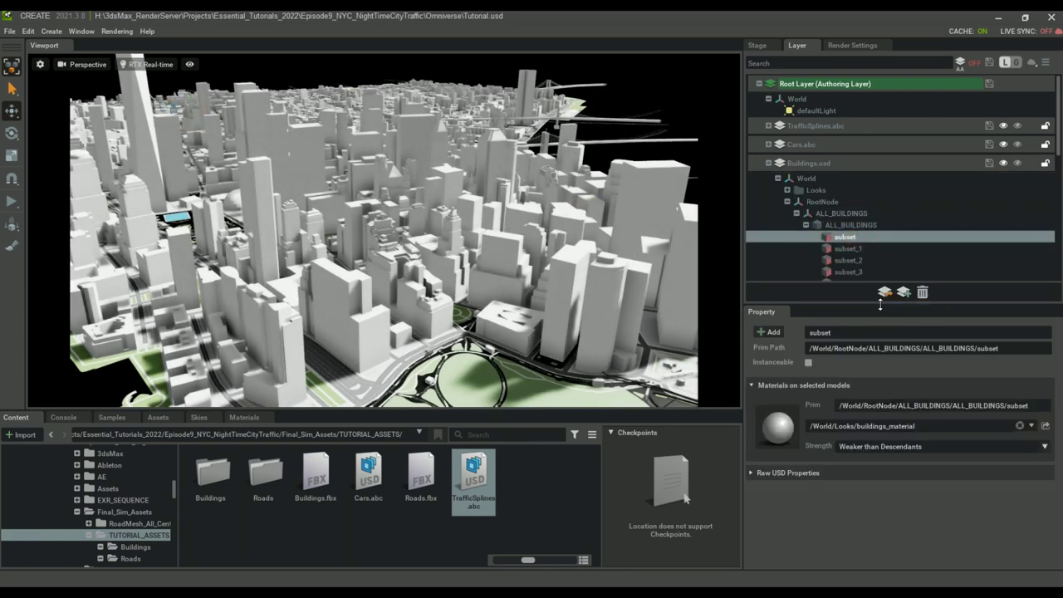
# Darken the base color of buildings_material to dark grey and set the defaultLight's intensity to 200.
pyautogui.click(781, 427)
pyautogui.click(1019, 423)
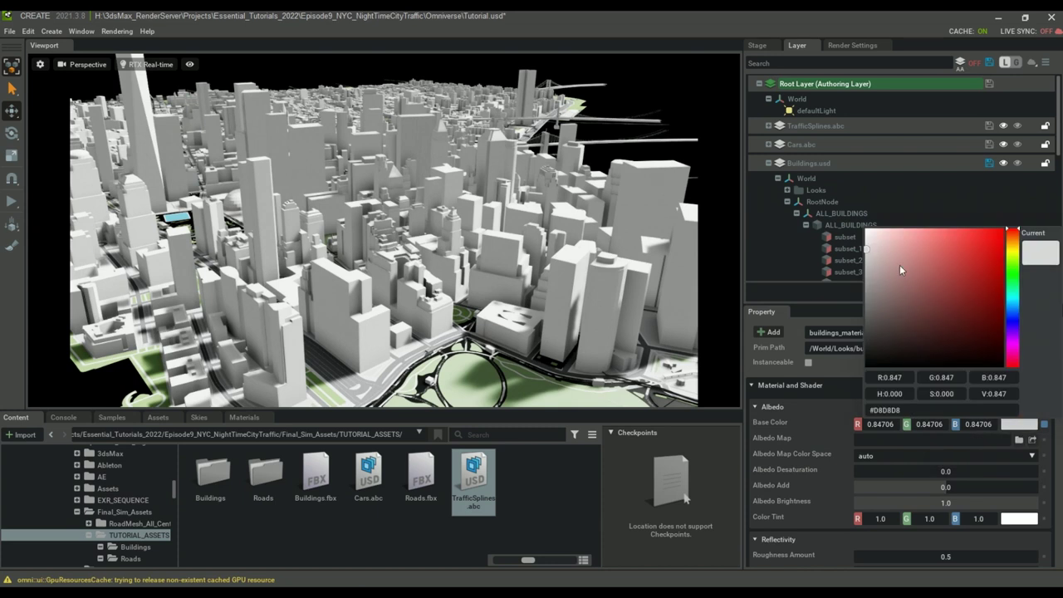
pyautogui.click(865, 320)
pyautogui.moveTo(864, 323)
pyautogui.mouseDown()
pyautogui.moveTo(865, 344)
pyautogui.moveTo(849, 334)
pyautogui.mouseUp()
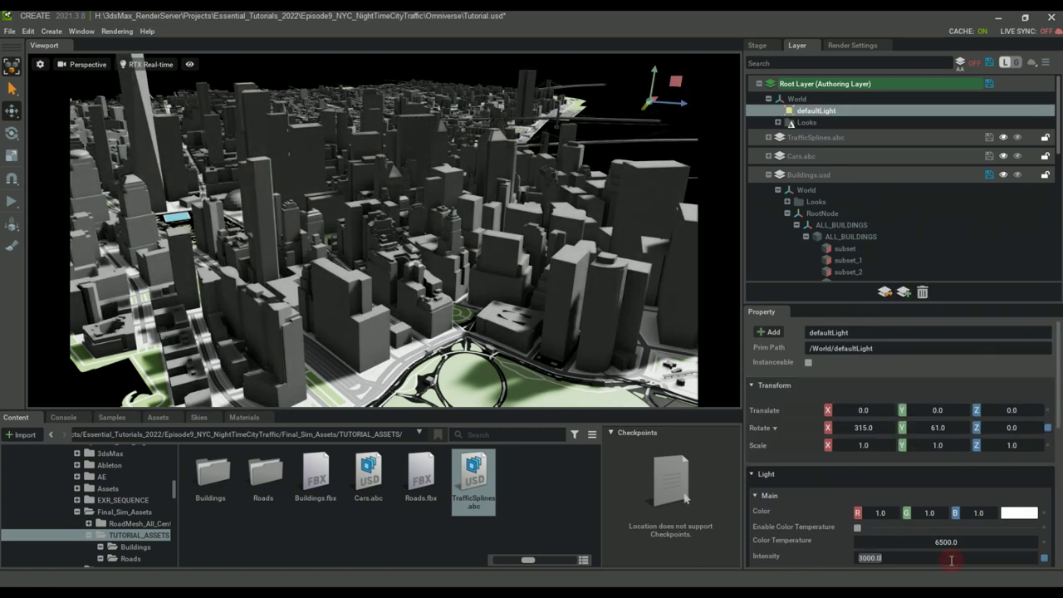
pyautogui.write('200')
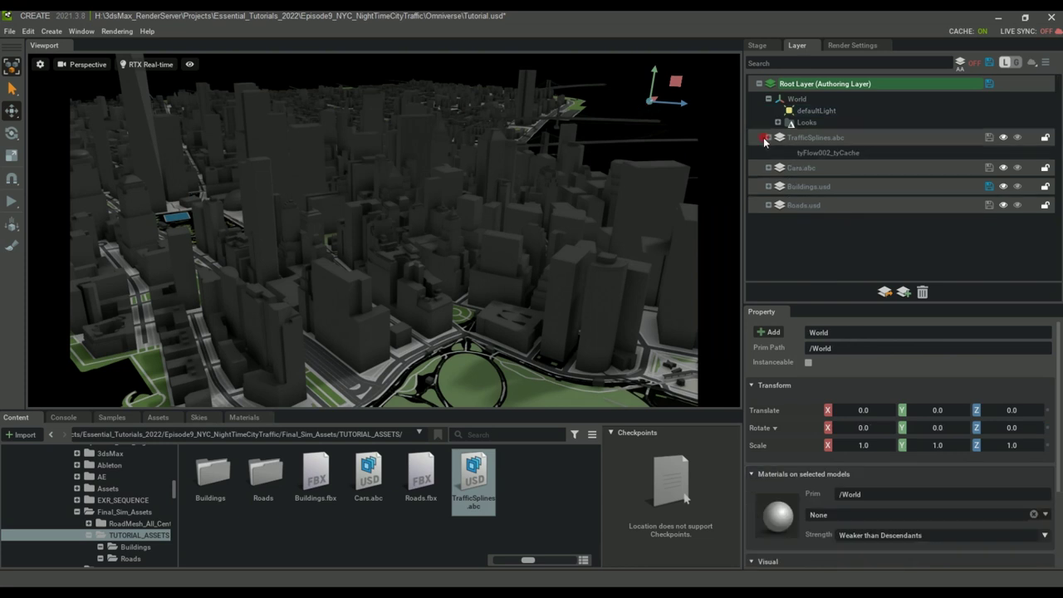
# Assign the Light_12000K material to the tyFlow002_tyCache mesh of TrafficSplines.abc with its strength set to Stronger than Descendants.
pyautogui.click(769, 137)
pyautogui.click(778, 154)
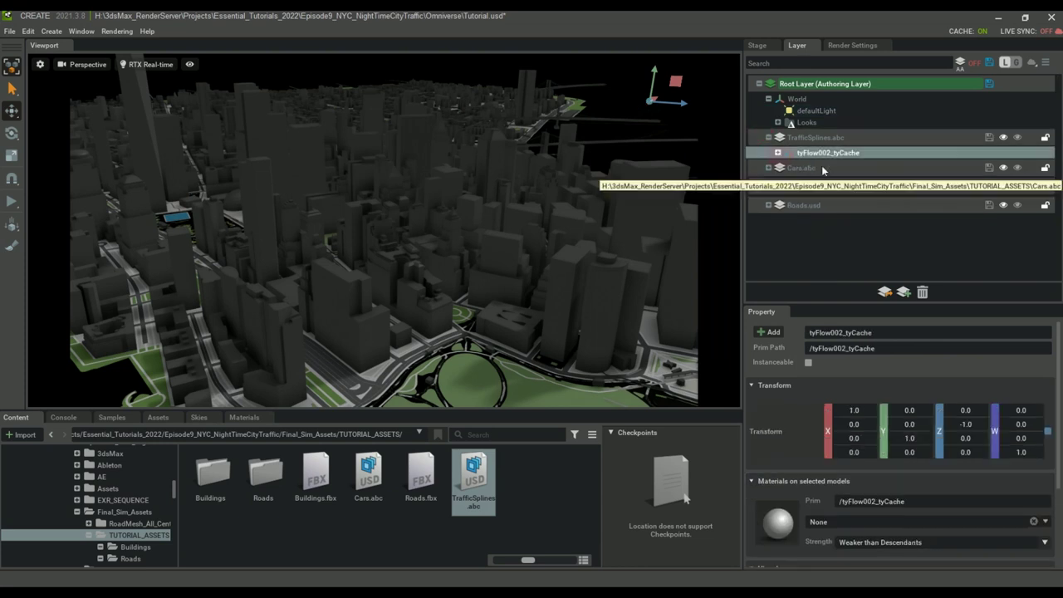
pyautogui.click(778, 154)
pyautogui.click(837, 164)
pyautogui.click(786, 165)
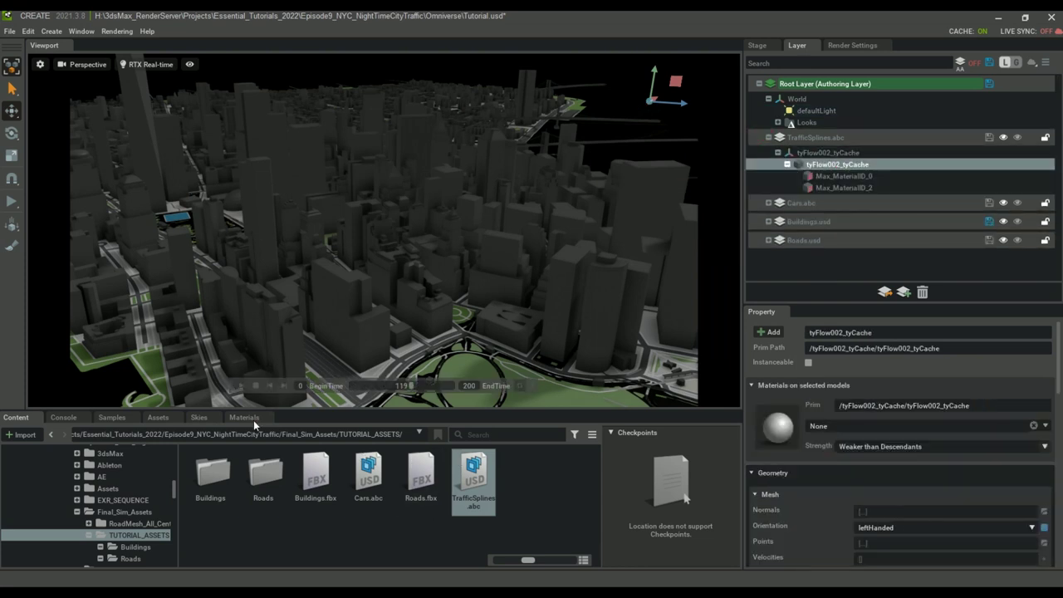
pyautogui.click(244, 417)
pyautogui.scroll(-10, 401, 486)
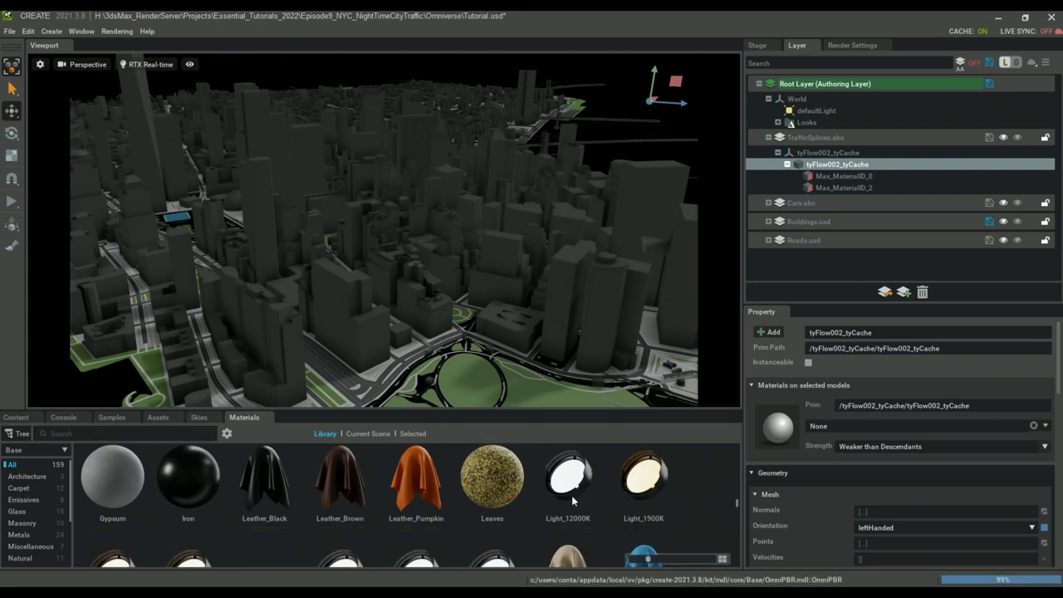
pyautogui.moveTo(561, 473); pyautogui.dragTo(779, 427)
pyautogui.click(908, 447)
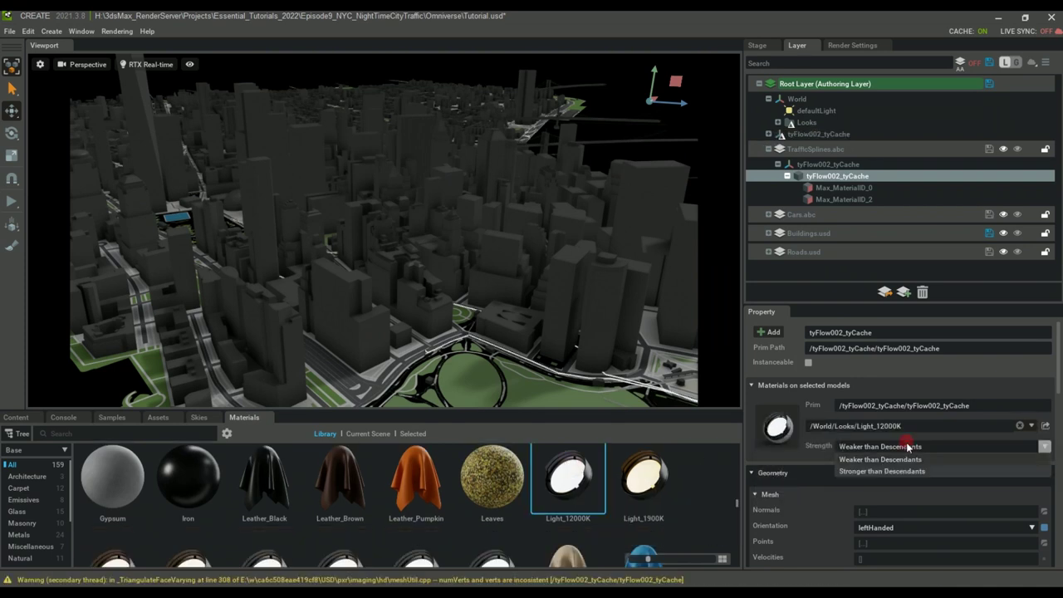
pyautogui.click(877, 472)
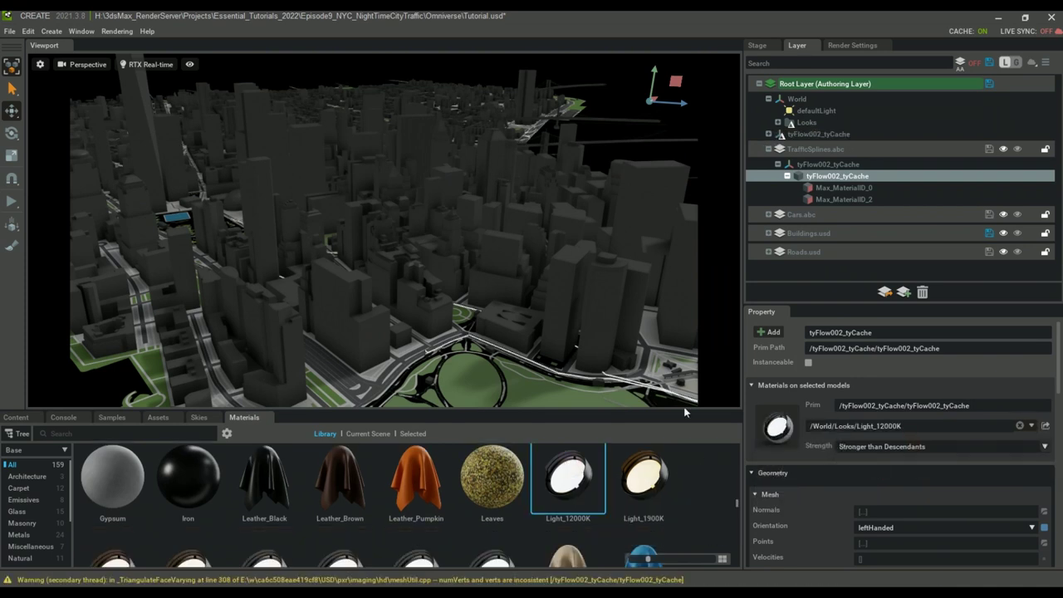
# Set the emissive intensity of the Light_12000K material to 50000.
pyautogui.click(784, 429)
pyautogui.scroll(-6, 853, 456)
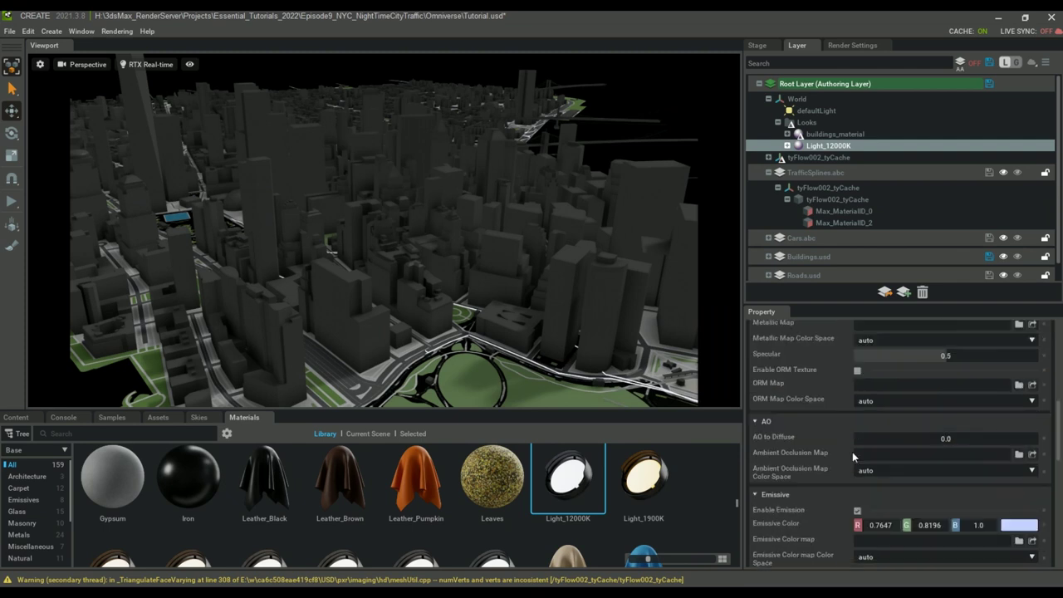
pyautogui.scroll(-3, 881, 473)
pyautogui.write('50000')
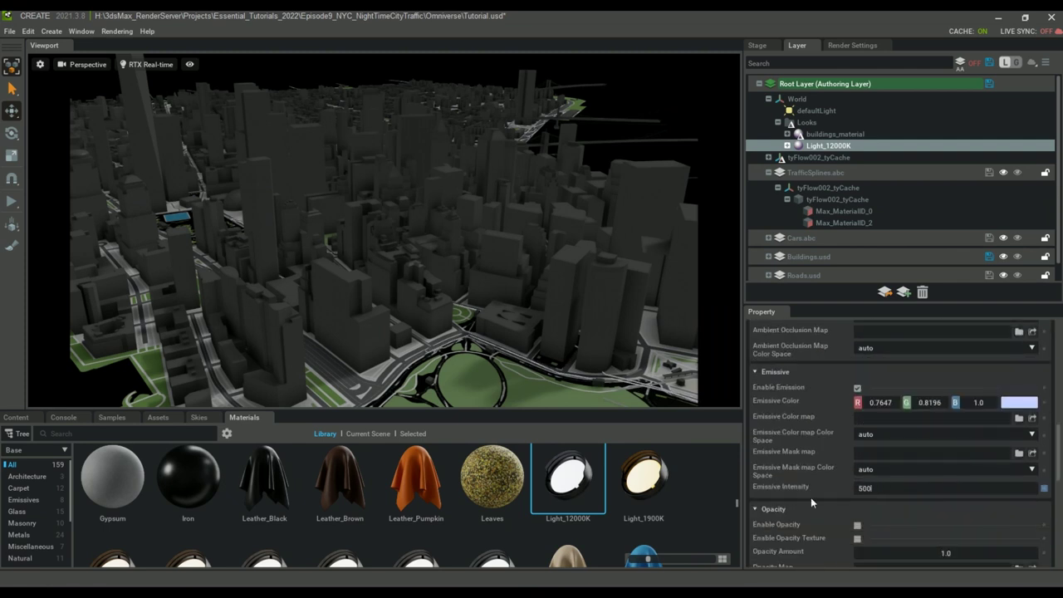
pyautogui.press('Return')
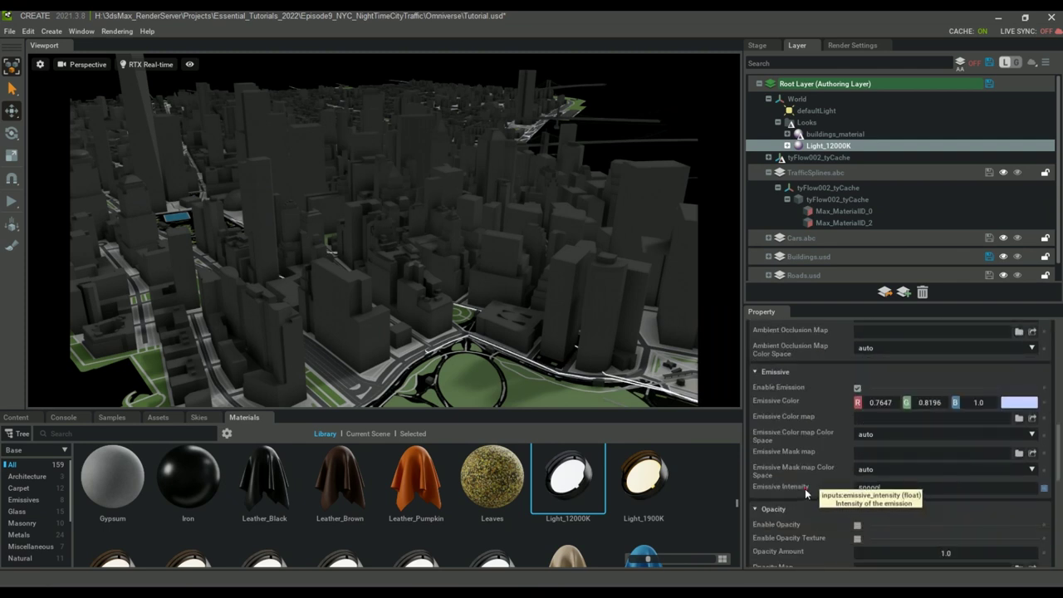
# Switch the viewport renderer to RTX Path-traced and inspect the lit streets at different frames and from closer up.
pyautogui.click(130, 65)
pyautogui.click(164, 85)
pyautogui.moveTo(435, 204)
pyautogui.keyDown('alt'); pyautogui.mouseDown()
pyautogui.moveTo(395, 226)
pyautogui.moveTo(429, 286)
pyautogui.mouseUp(); pyautogui.keyUp('alt')
pyautogui.moveTo(428, 287); pyautogui.dragTo(548, 255, button='right')
pyautogui.moveTo(370, 404)
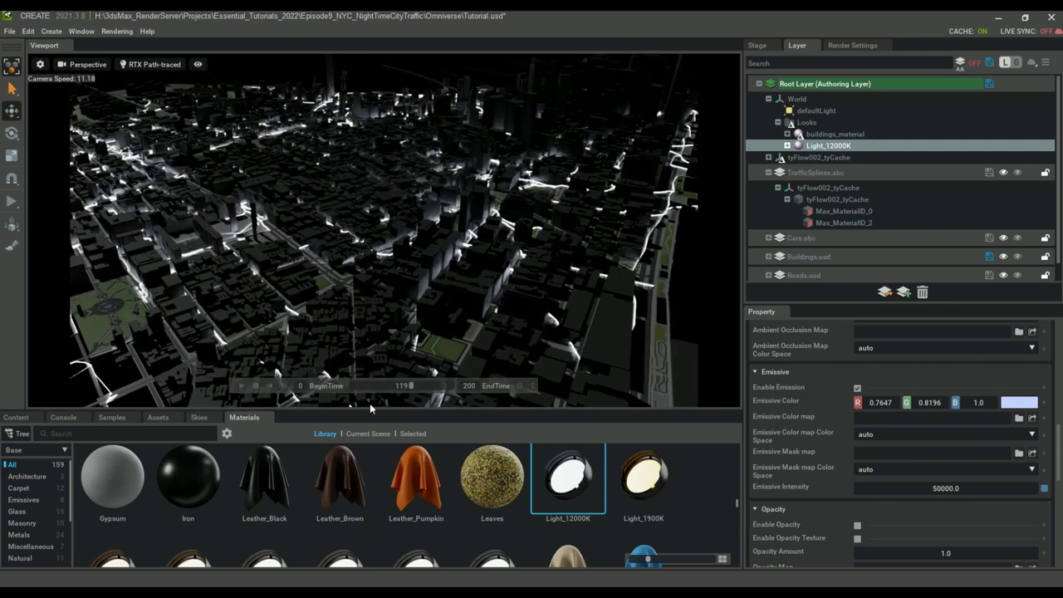
pyautogui.moveTo(360, 385); pyautogui.dragTo(390, 386)
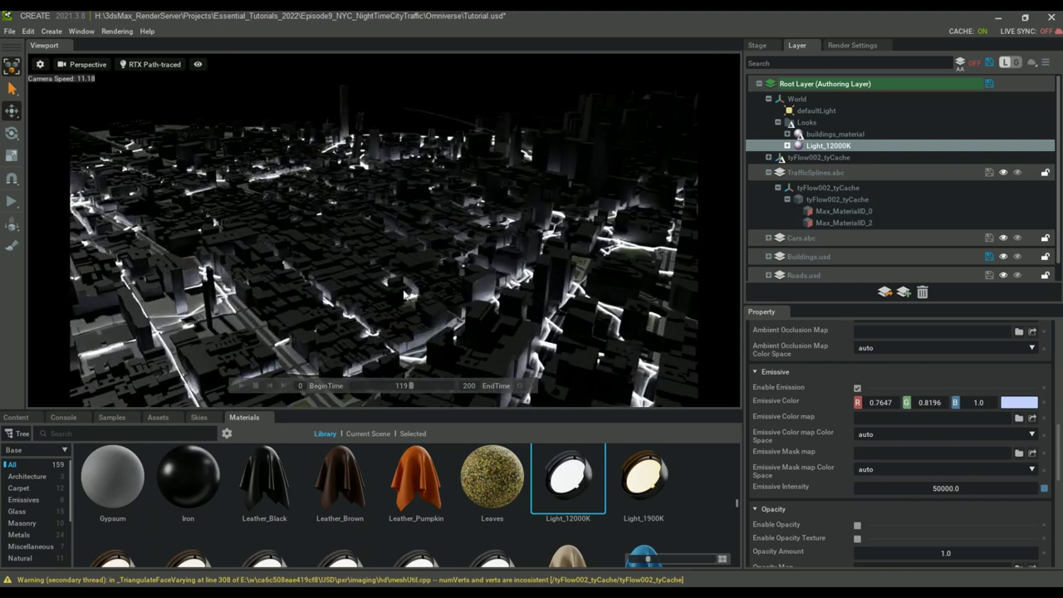
pyautogui.press('w')
pyautogui.moveTo(403, 292); pyautogui.dragTo(360, 360, button='right')
pyautogui.press('s')
pyautogui.press('w')
# Lower the camera speed to about 3.54 and create a camera from a view over the large building and oval park.
pyautogui.click(39, 65)
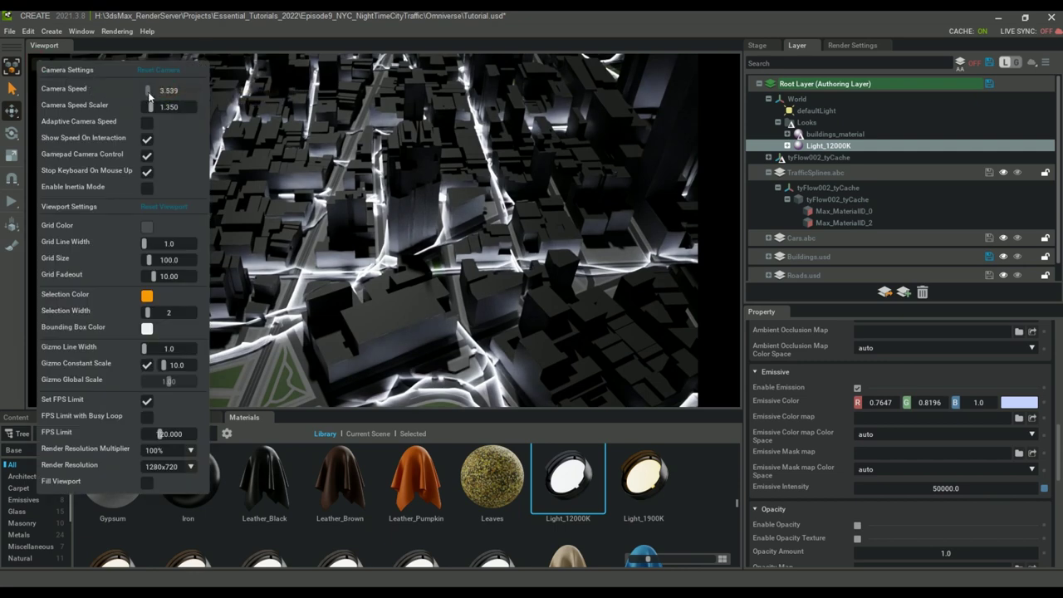
pyautogui.moveTo(443, 287); pyautogui.dragTo(467, 248, button='right')
pyautogui.press('a')
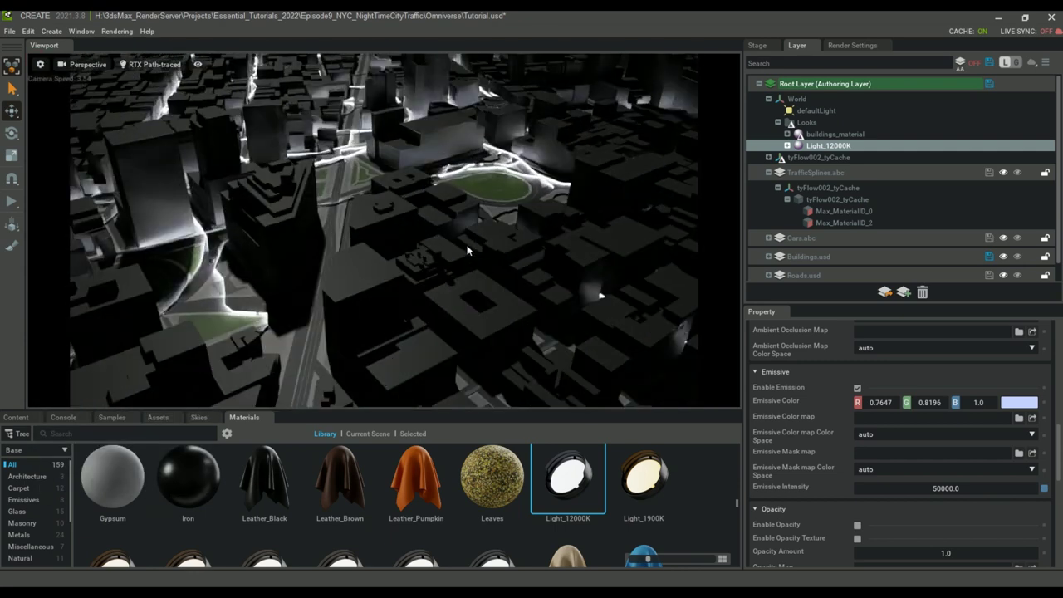
pyautogui.scroll(-8, 470, 245)
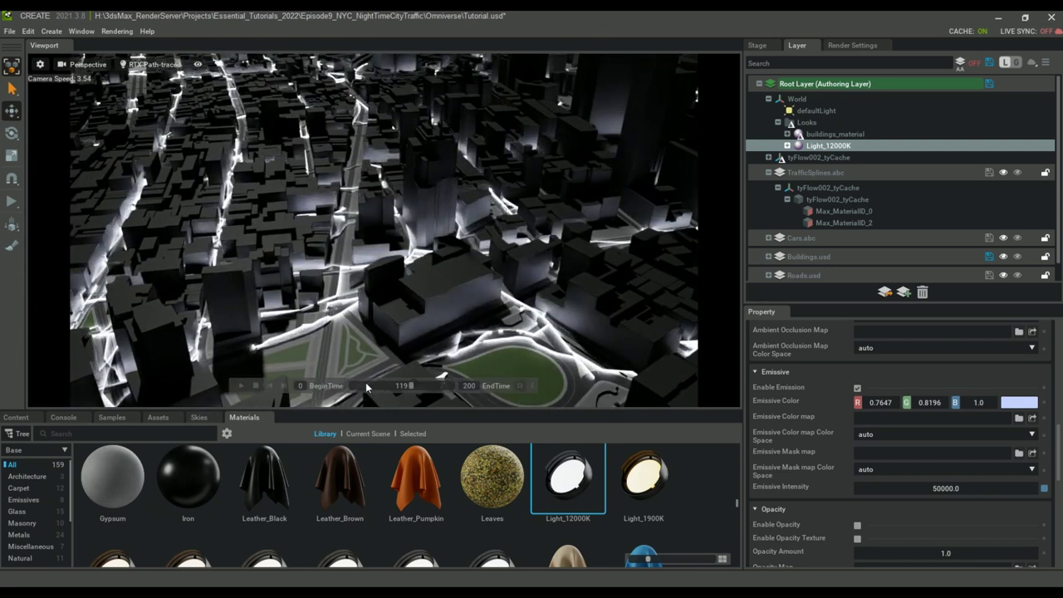
pyautogui.click(366, 387)
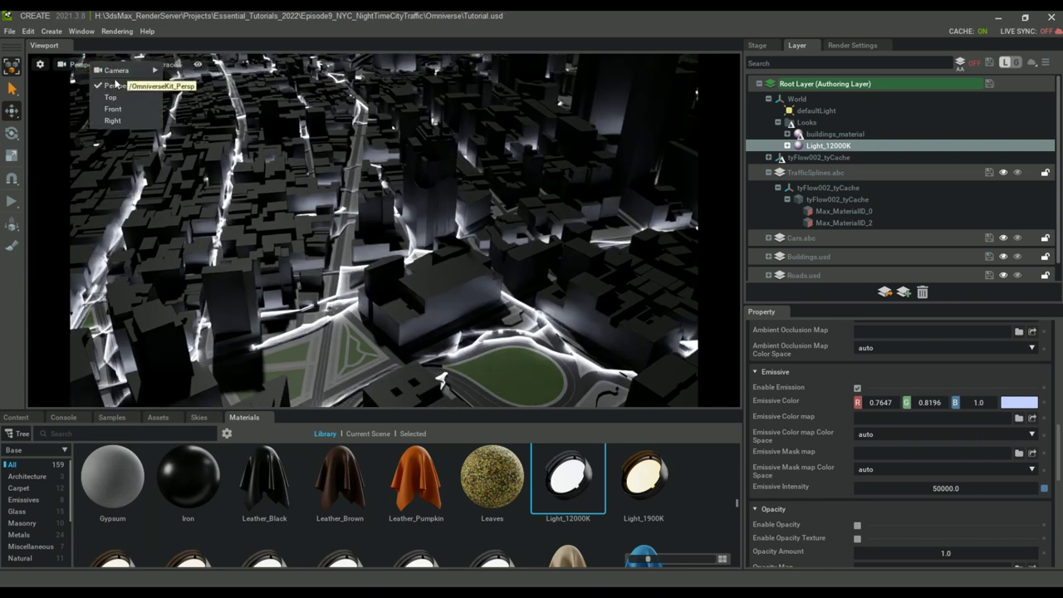
pyautogui.click(191, 86)
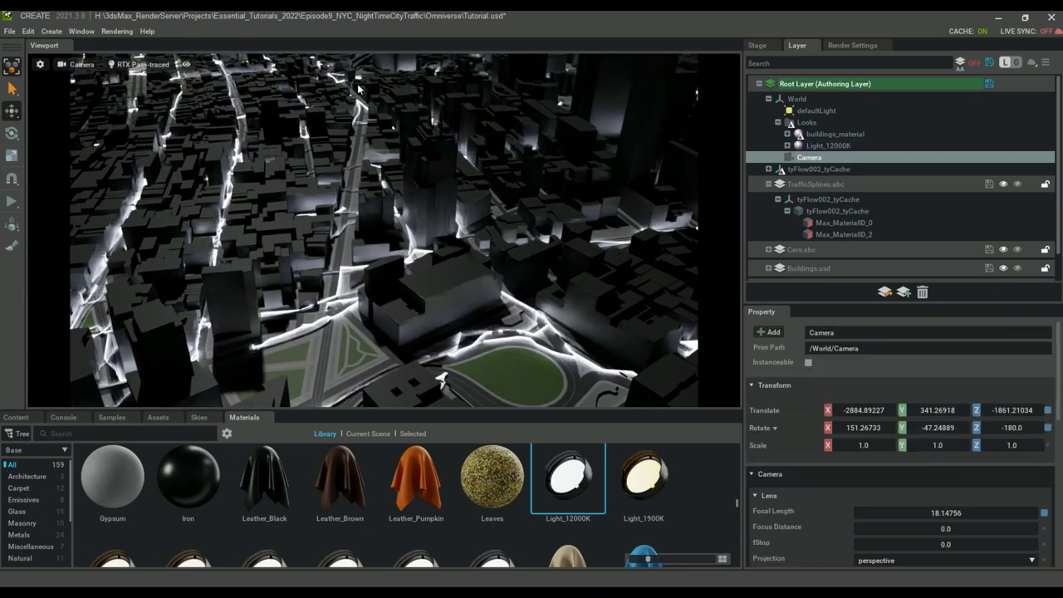
# Set the new camera's focal length to 22.9, focus distance to 700 and fStop to 0.1.
pyautogui.click(835, 157)
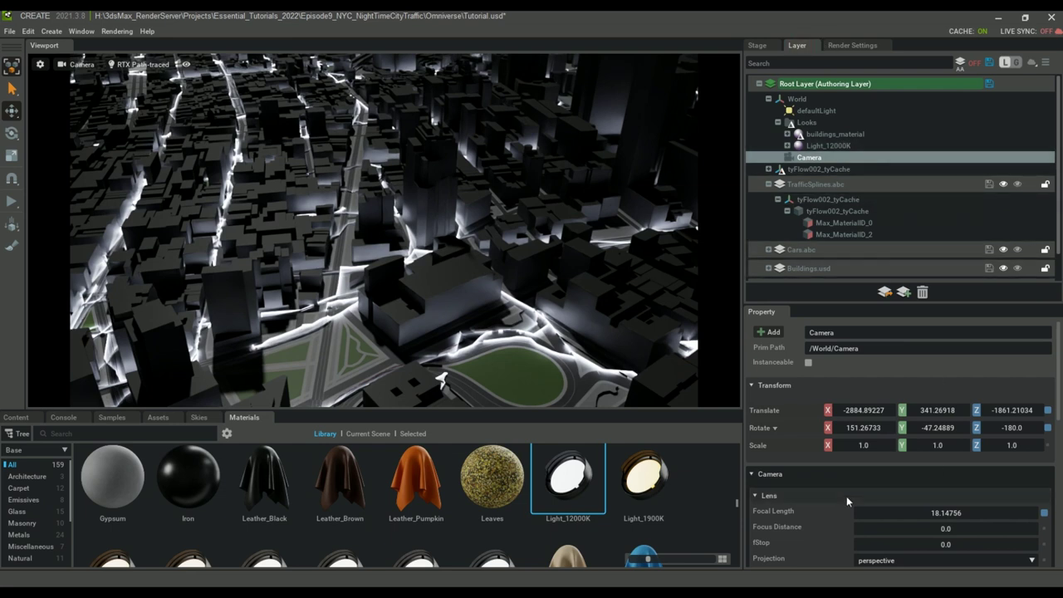
pyautogui.scroll(-1, 926, 470)
pyautogui.moveTo(949, 475)
pyautogui.mouseDown()
pyautogui.moveTo(975, 478)
pyautogui.moveTo(955, 489)
pyautogui.moveTo(975, 489)
pyautogui.moveTo(955, 490)
pyautogui.mouseUp()
pyautogui.doubleClick(954, 489)
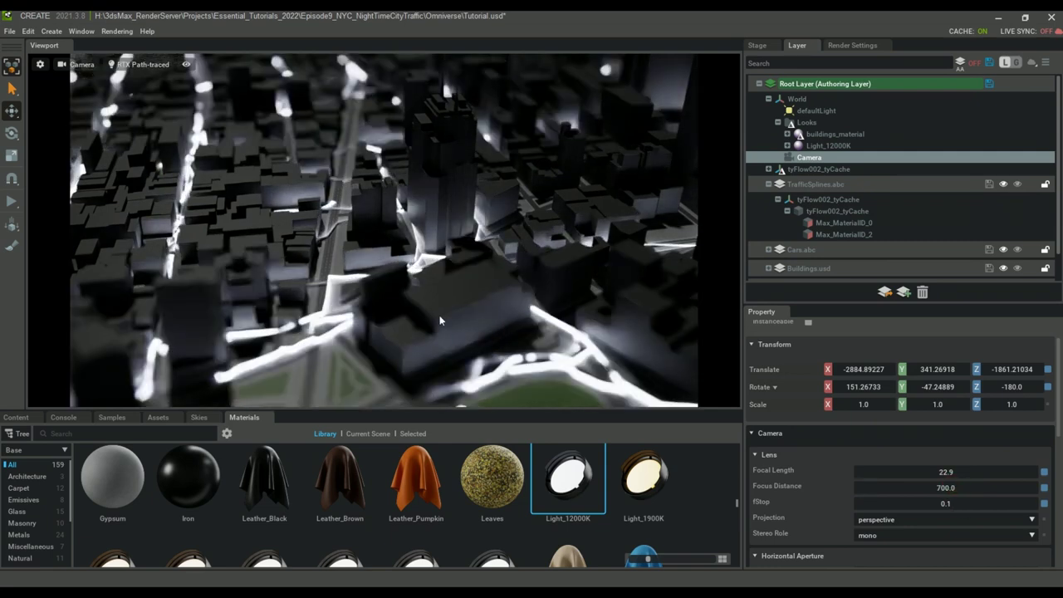
# Move the camera back and lower over the oval park, and scrub the timeline to check the shot.
pyautogui.press('s')
pyautogui.press('q')
pyautogui.moveTo(440, 320); pyautogui.dragTo(440, 312, button='right')
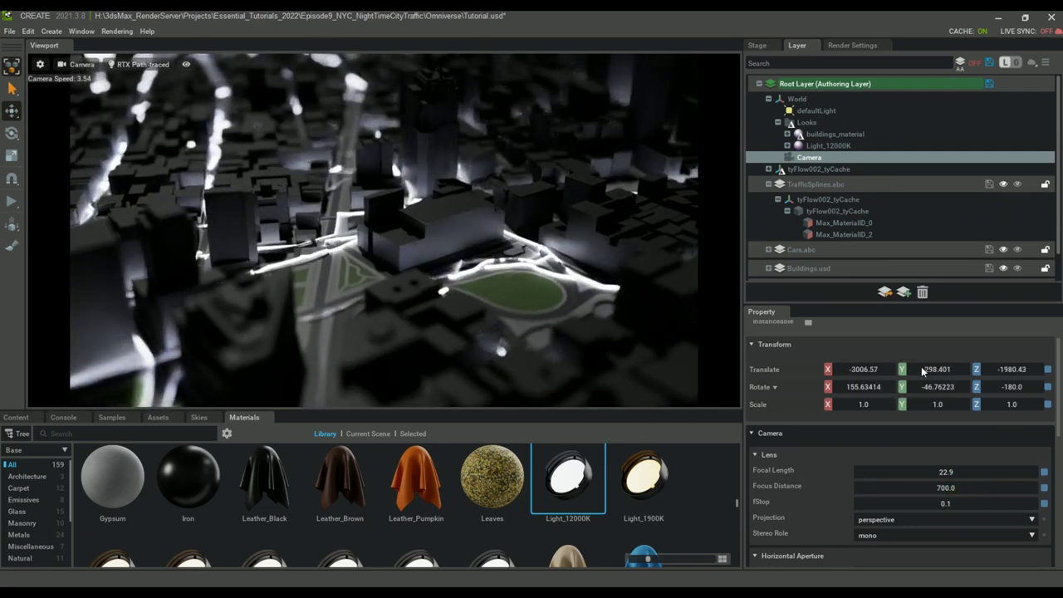
pyautogui.moveTo(388, 384)
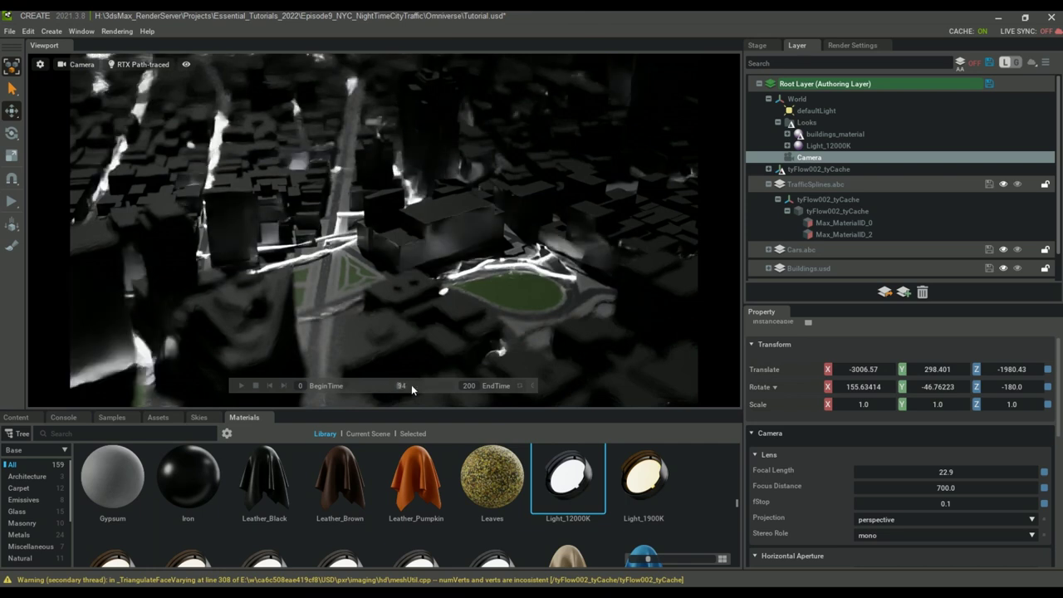
# Enable Path-Traced Fog in the path tracing render settings and expand its parameters.
pyautogui.click(851, 46)
pyautogui.click(799, 151)
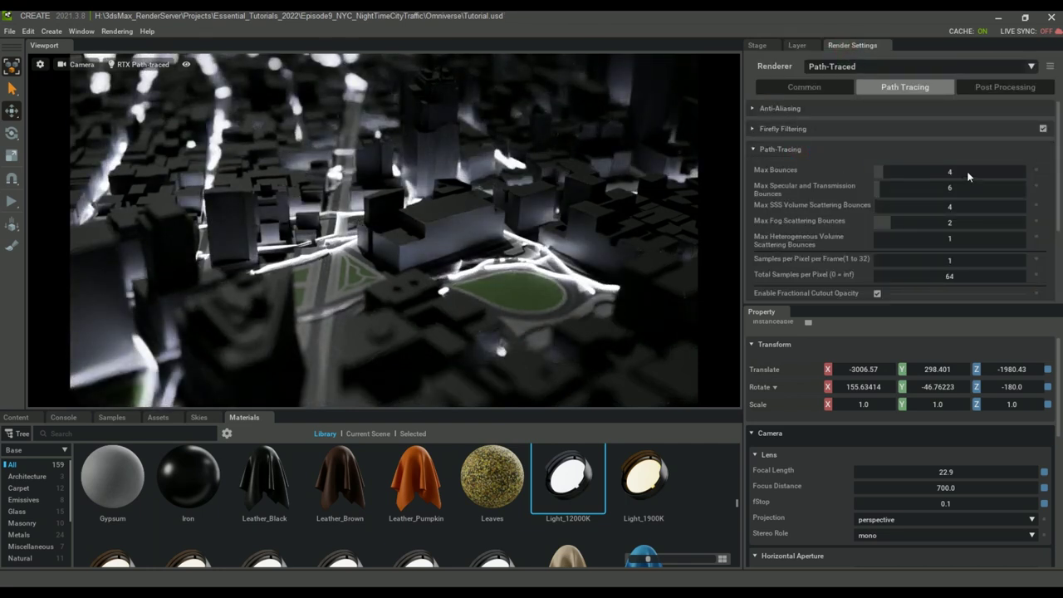
pyautogui.scroll(-4, 906, 269)
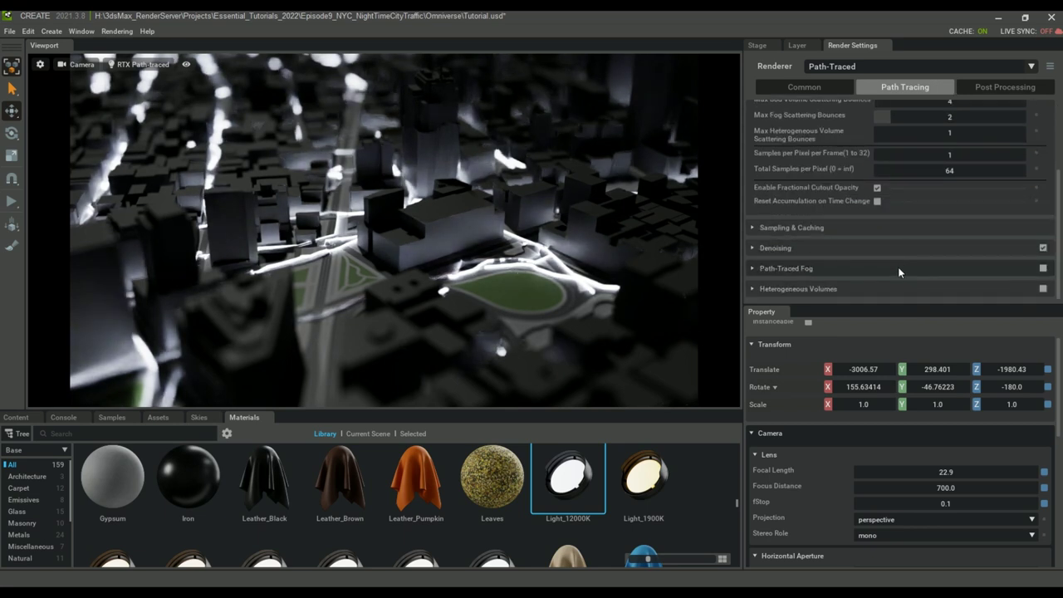
pyautogui.click(1043, 269)
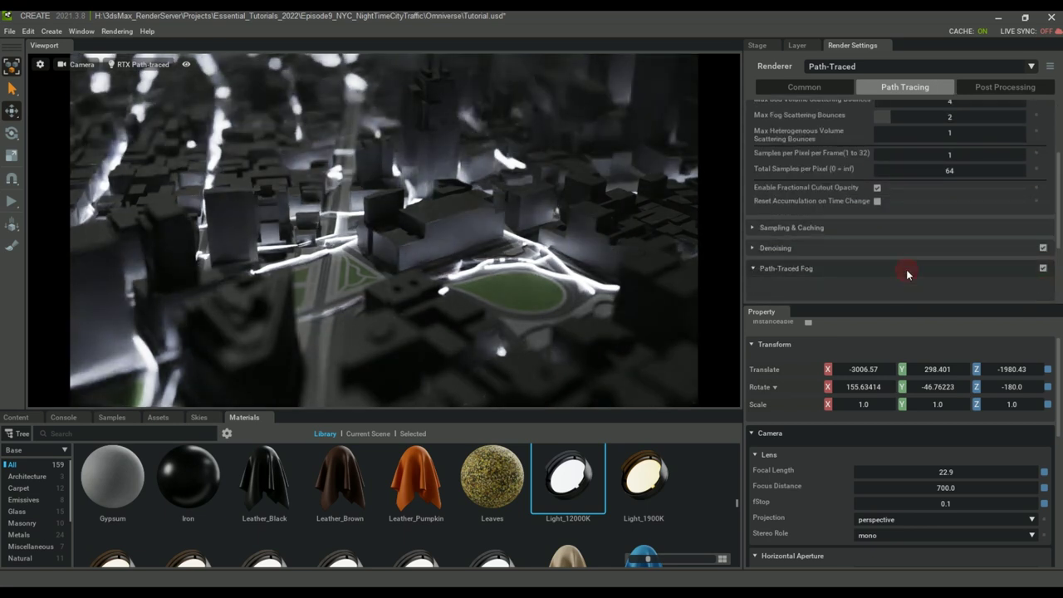
pyautogui.click(901, 269)
pyautogui.scroll(-3, 907, 264)
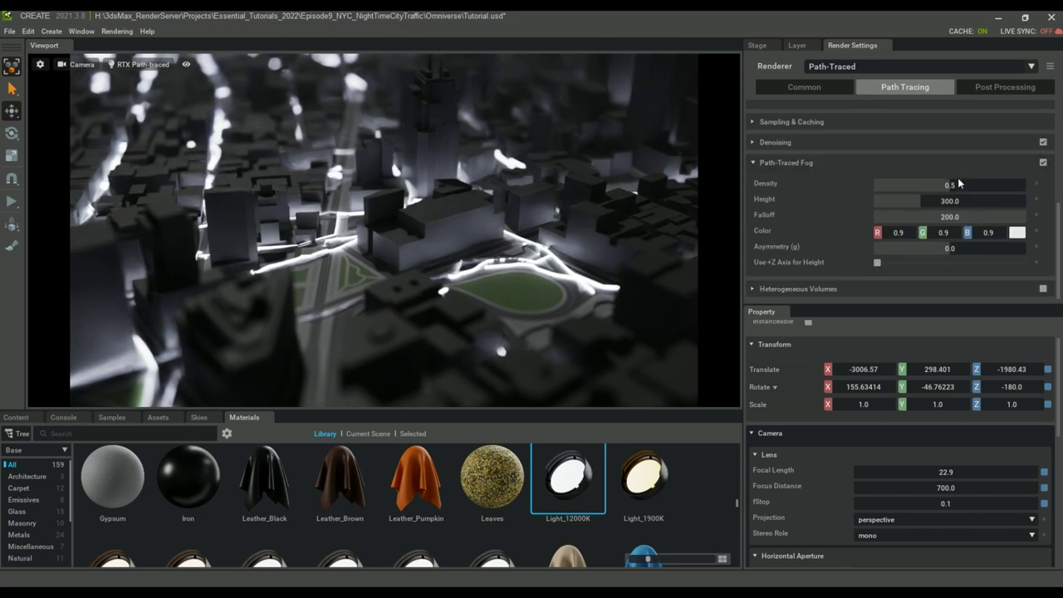
# Set the path-traced fog's density to 0.49, height to about 265 and falloff to 100.
pyautogui.moveTo(957, 183); pyautogui.dragTo(926, 201)
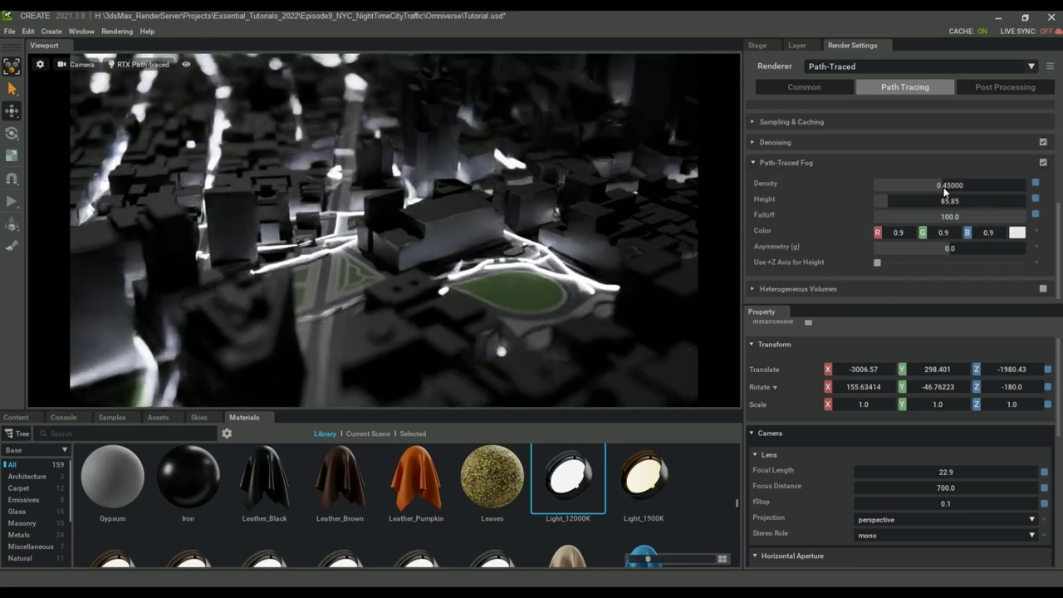
pyautogui.moveTo(944, 189); pyautogui.dragTo(951, 191)
pyautogui.moveTo(888, 201); pyautogui.dragTo(892, 202)
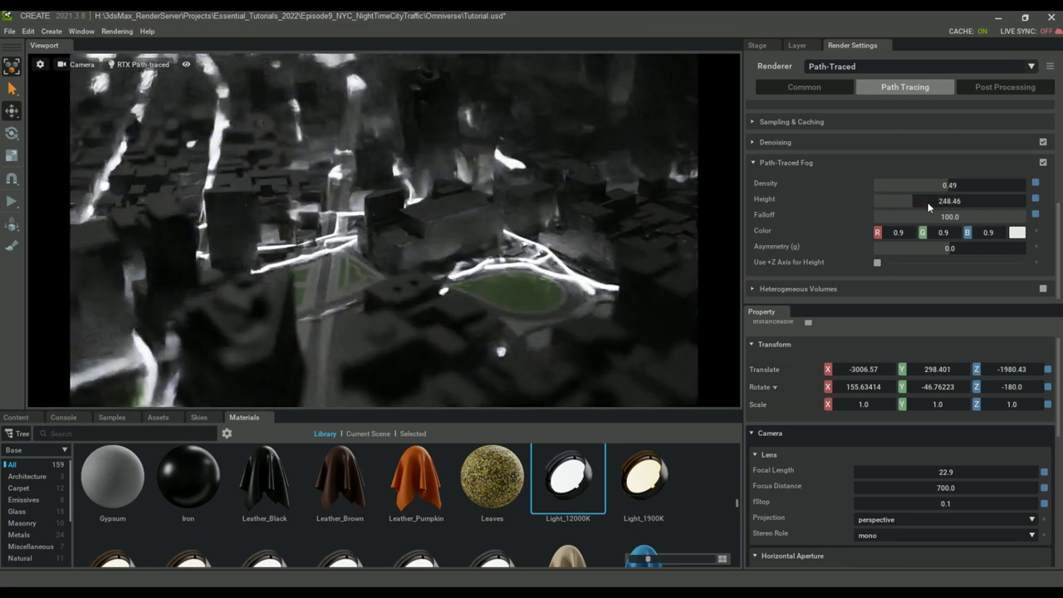
pyautogui.moveTo(926, 203); pyautogui.dragTo(931, 204)
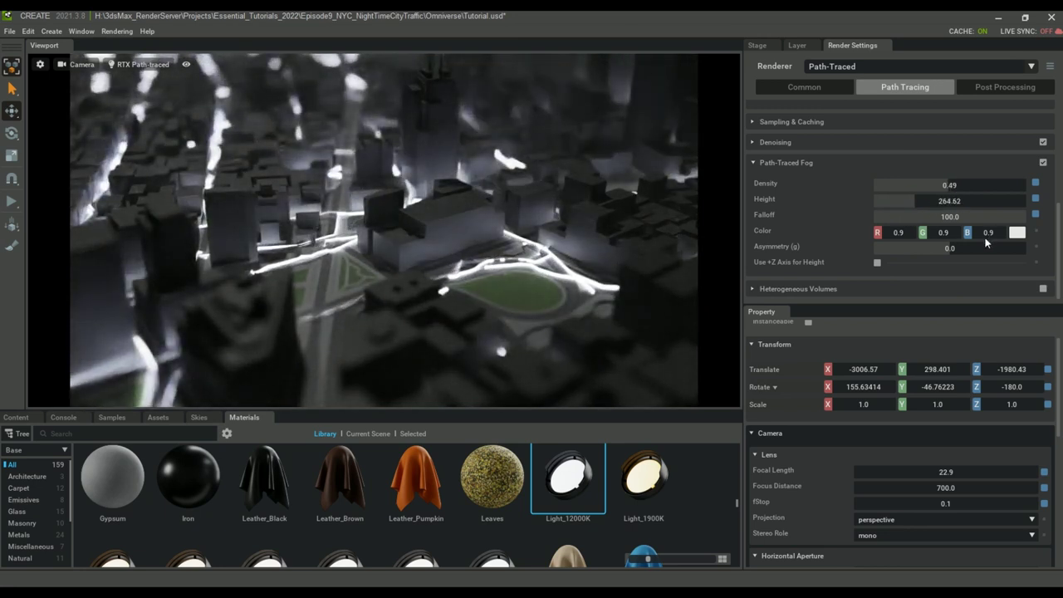
# Enable Chromatic Aberration in post processing with red, green and blue strengths of -0.05, -0.02 and -0.01.
pyautogui.click(992, 88)
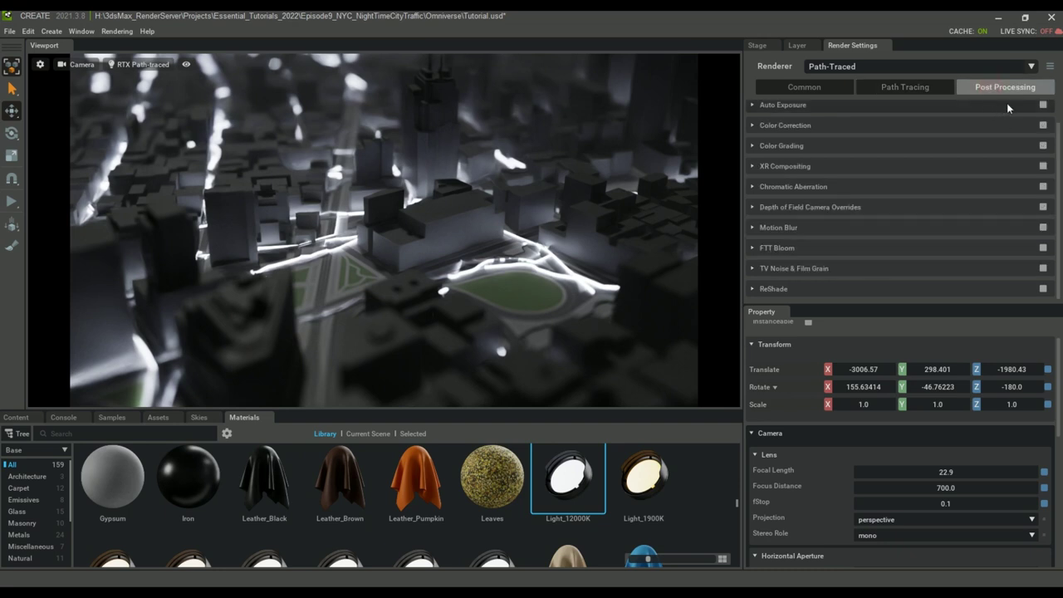
pyautogui.click(1043, 186)
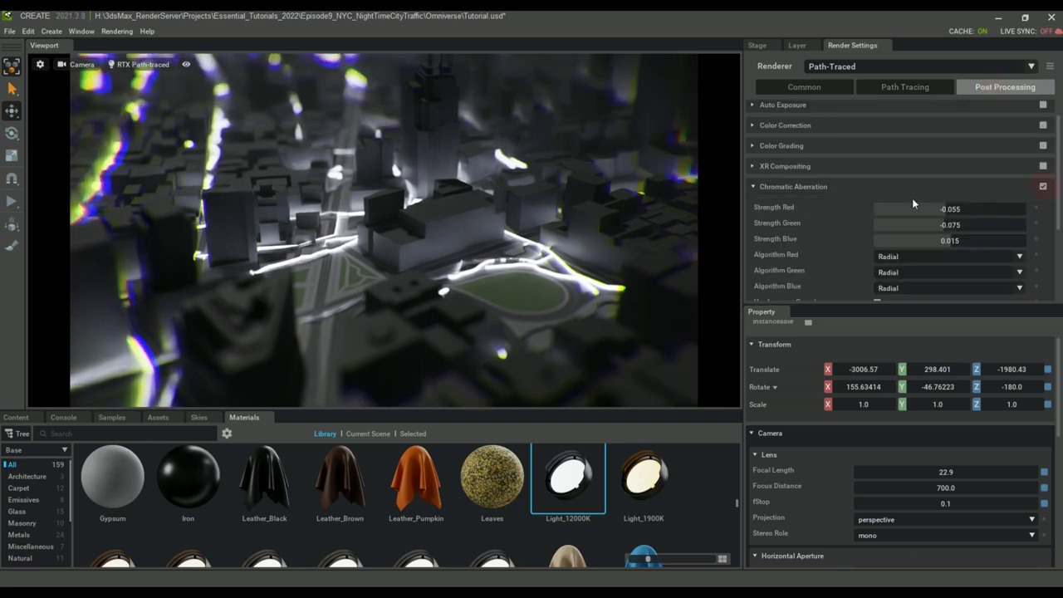
pyautogui.scroll(-1, 996, 186)
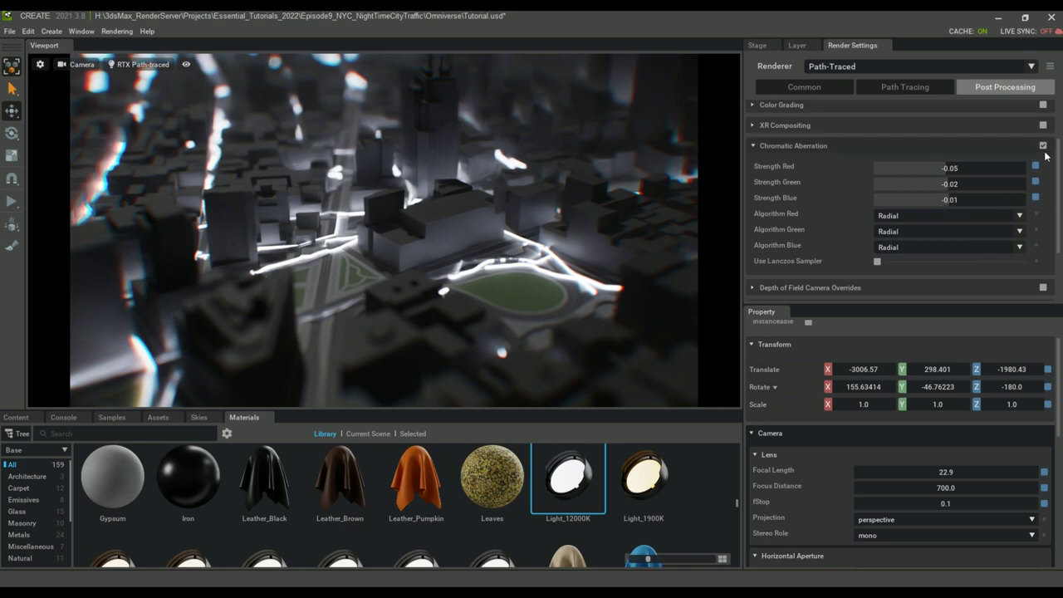
# Enable Motion Blur in the post processing settings.
pyautogui.scroll(-2, 1042, 183)
pyautogui.click(1043, 225)
pyautogui.scroll(-2, 1053, 237)
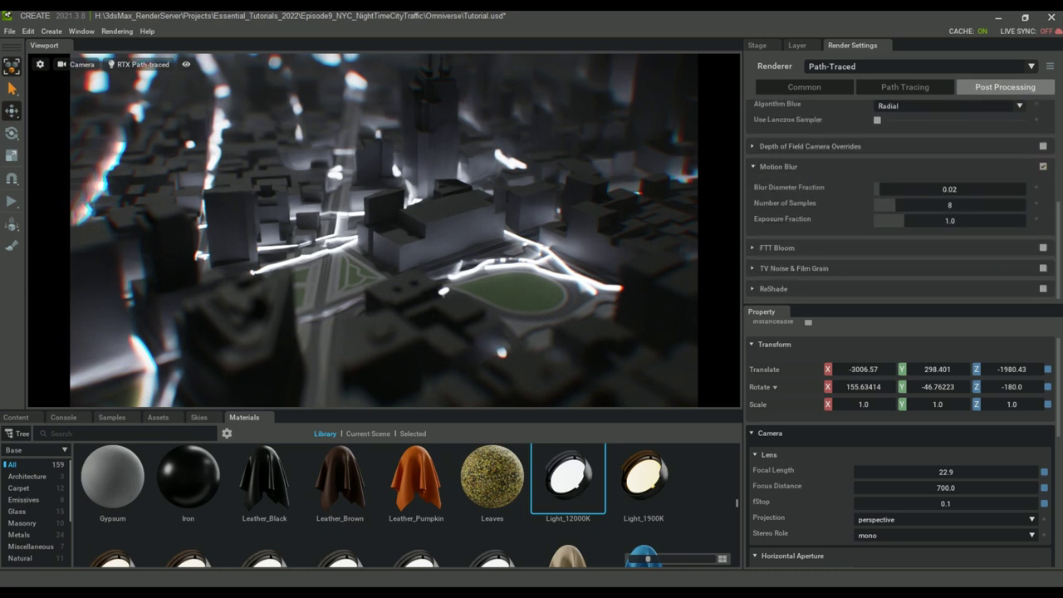
# Enable FTT Bloom, set its scale to 0.05 and toggle it to compare the glow.
pyautogui.click(1043, 249)
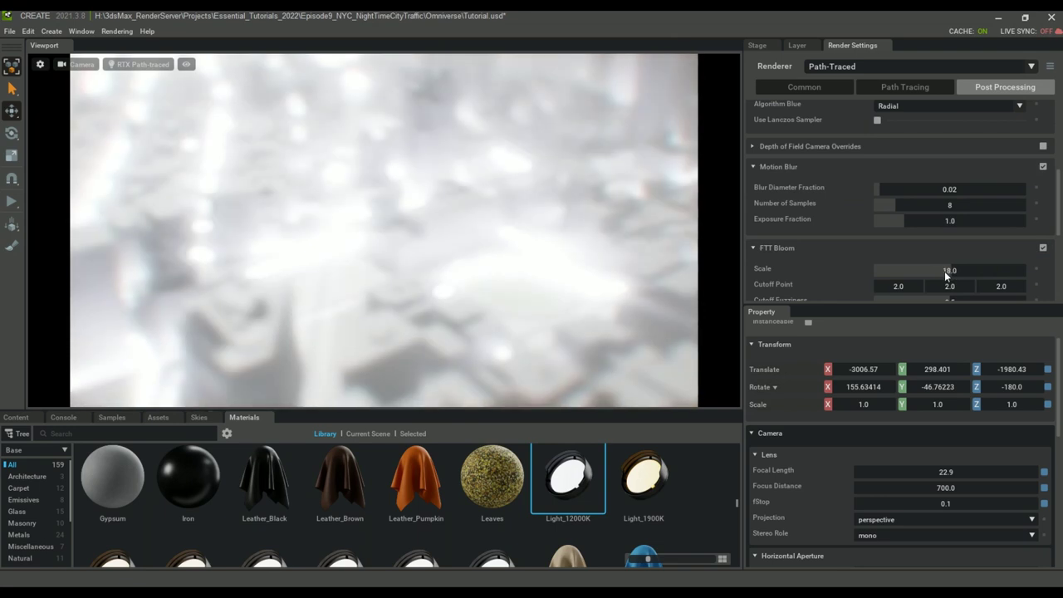
pyautogui.moveTo(936, 280); pyautogui.dragTo(941, 279)
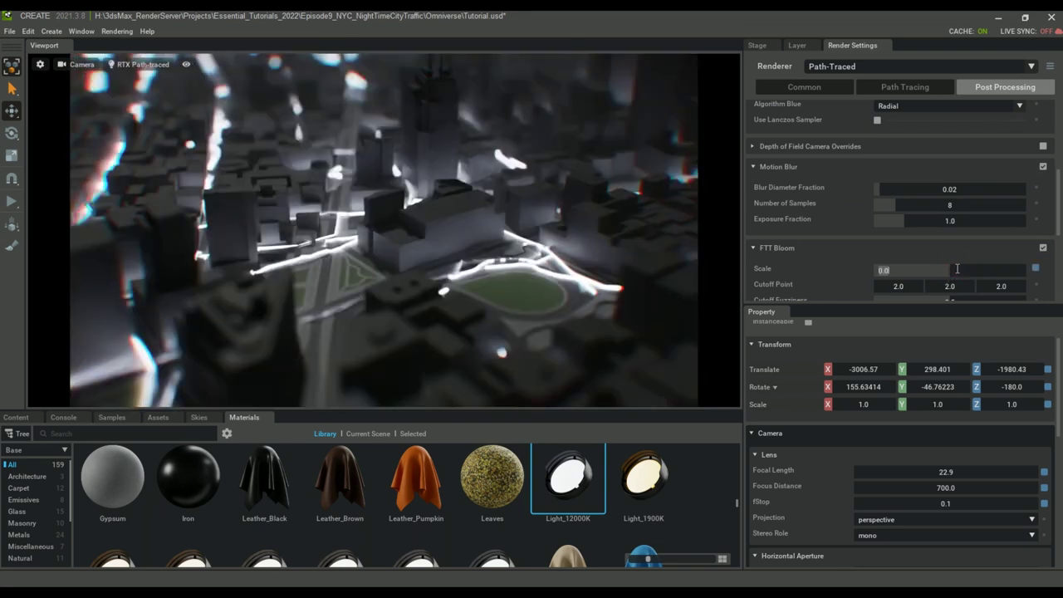
pyautogui.write('.1')
pyautogui.click(1043, 249)
pyautogui.click(1044, 249)
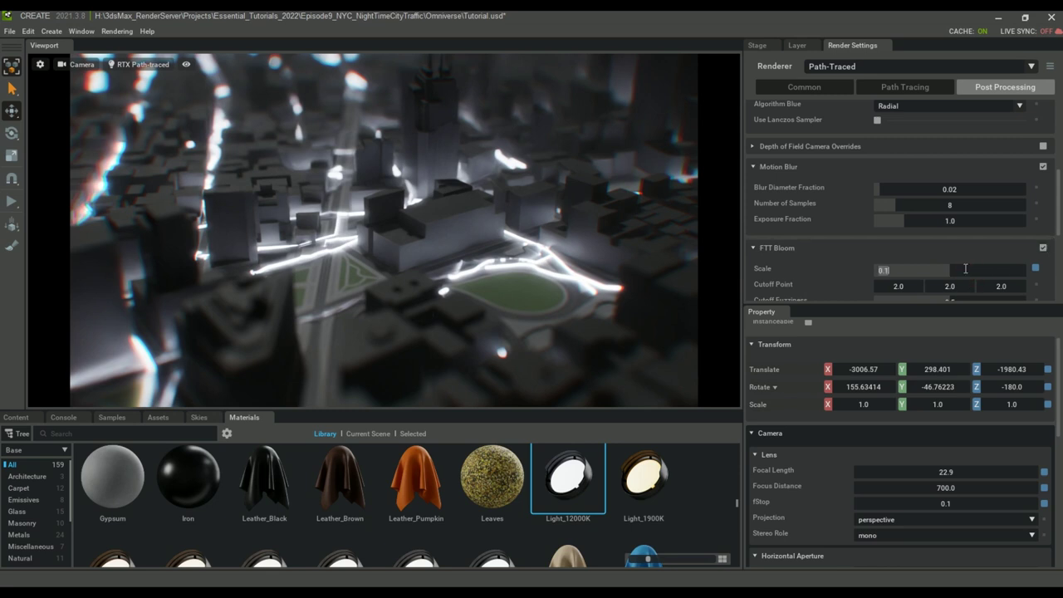
pyautogui.write('.05')
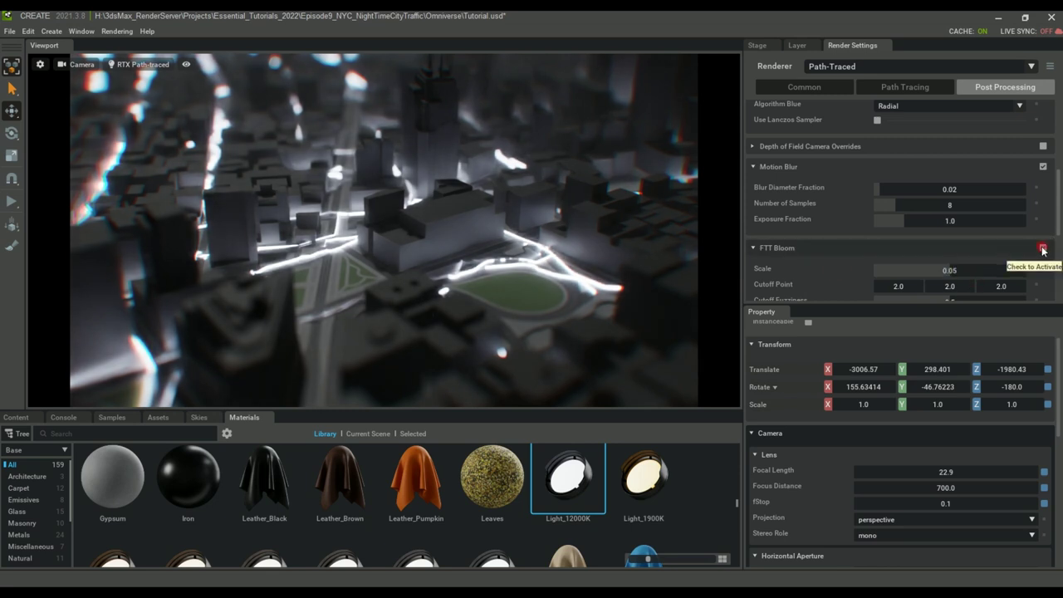
pyautogui.scroll(-3, 1044, 247)
# Enable the Key Framer extension and close the Extensions window.
pyautogui.click(82, 30)
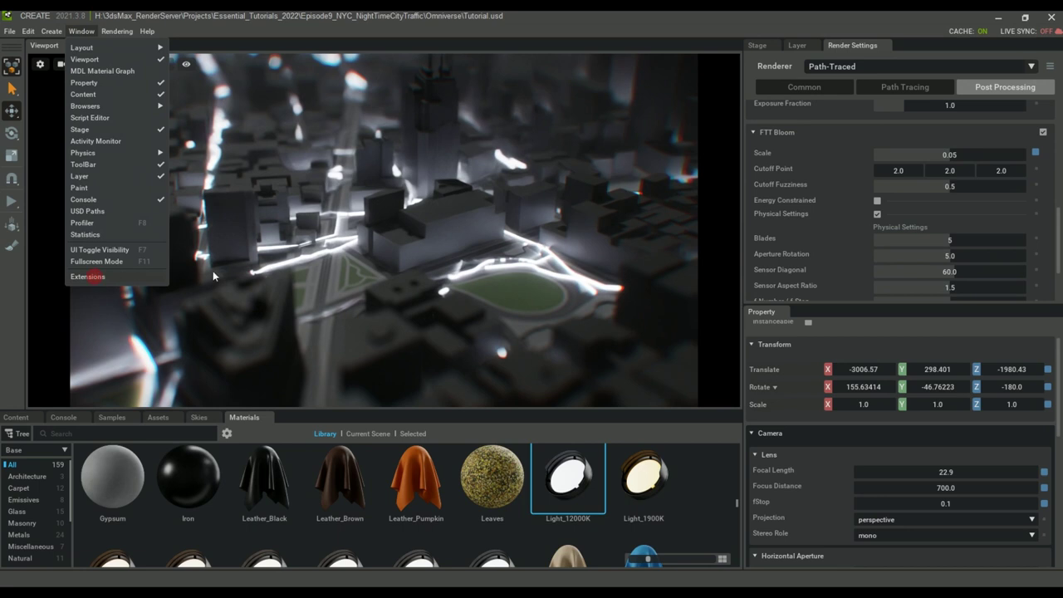
pyautogui.click(87, 276)
pyautogui.scroll(-8, 316, 317)
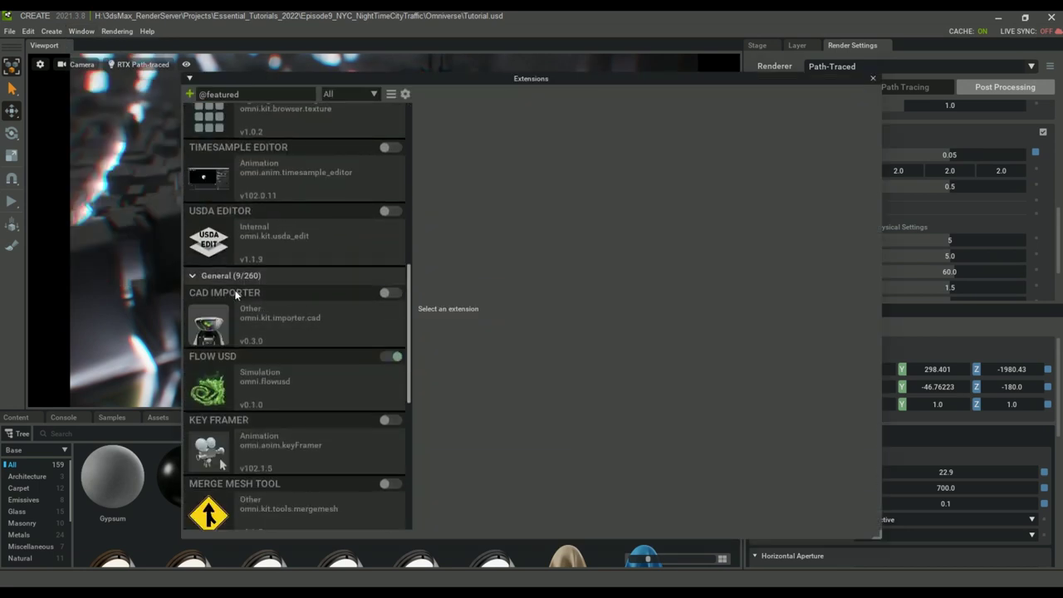
pyautogui.scroll(-3, 280, 320)
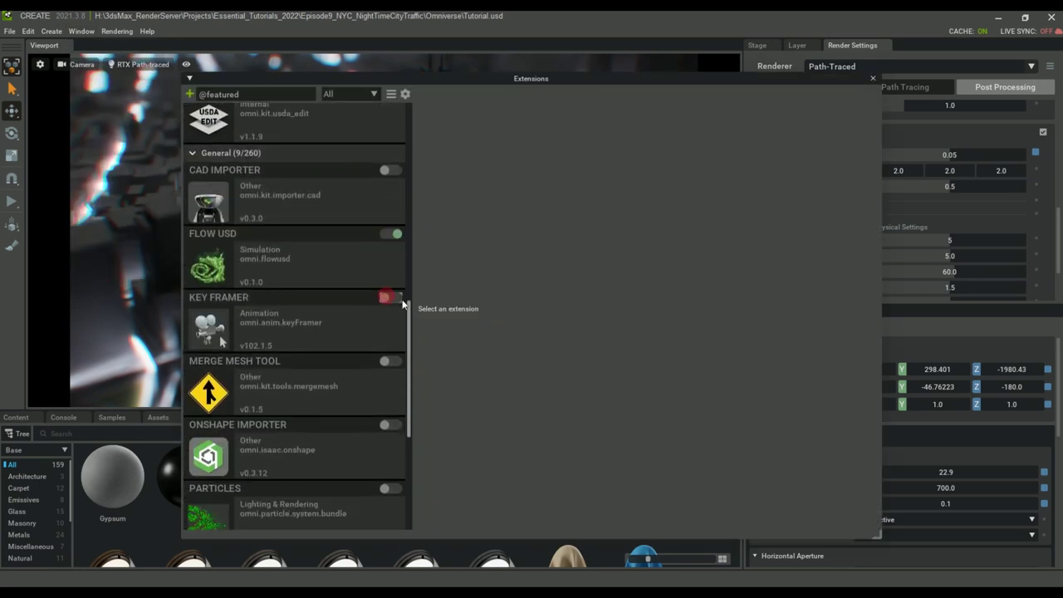
pyautogui.click(391, 297)
pyautogui.moveTo(465, 138); pyautogui.dragTo(876, 77)
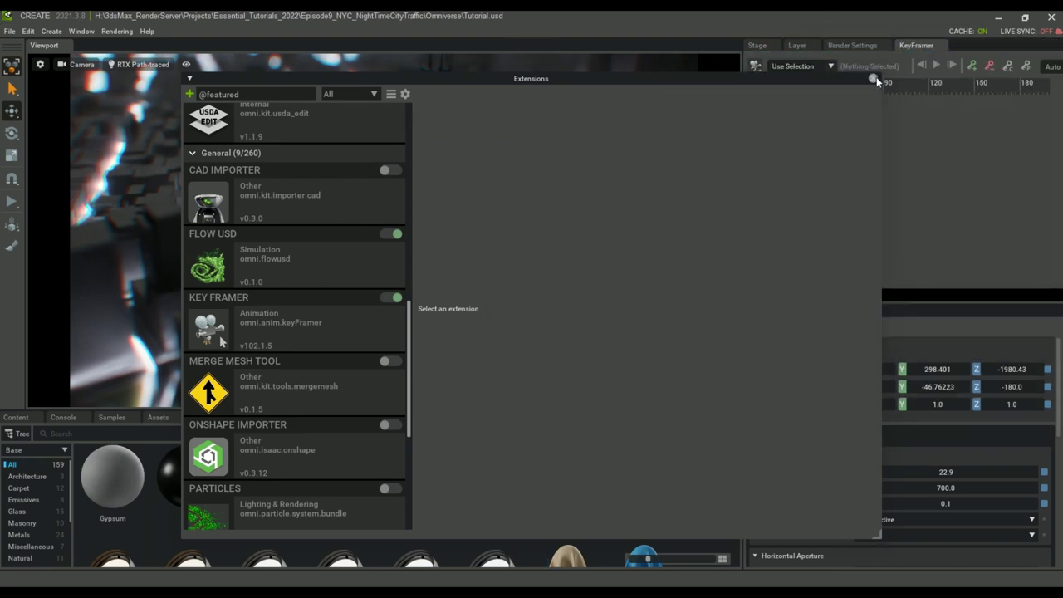
pyautogui.click(873, 78)
# Select the Camera in the root layer and add a camera key at frame 79 in the KeyFramer.
pyautogui.click(796, 45)
pyautogui.click(818, 169)
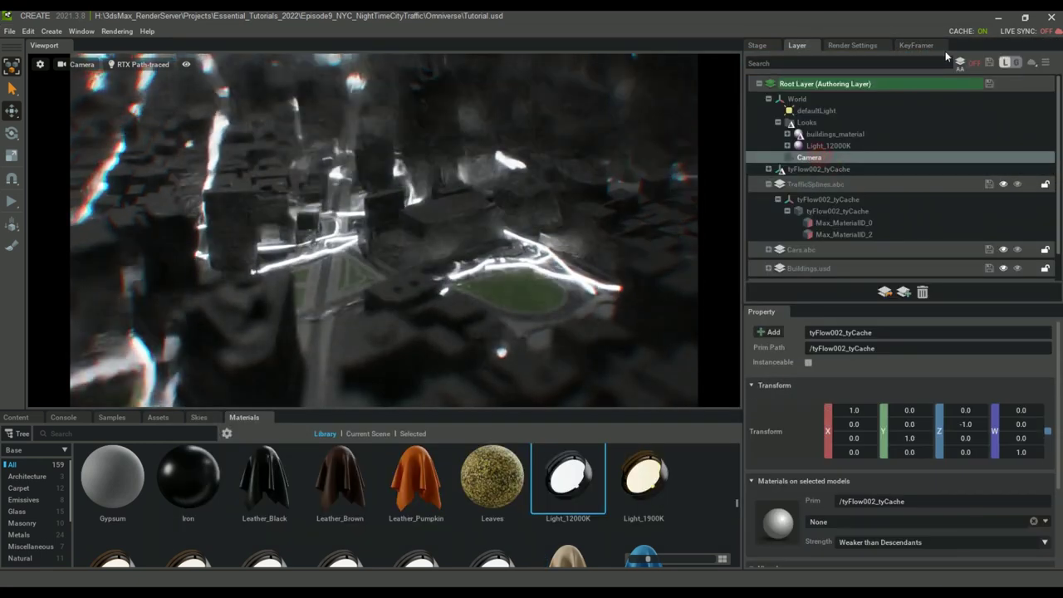
pyautogui.click(809, 157)
pyautogui.click(916, 45)
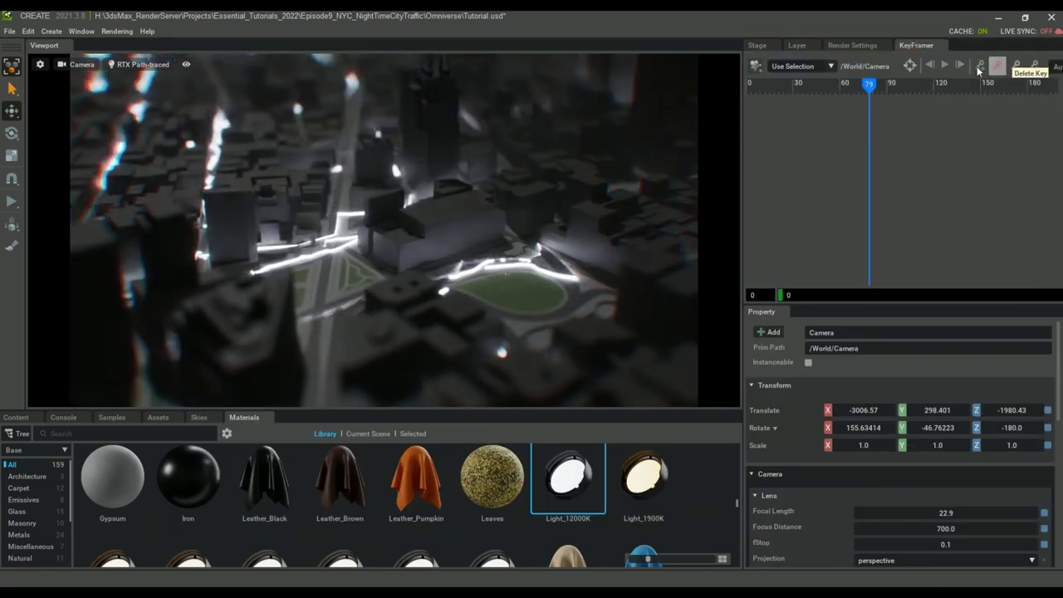
pyautogui.click(979, 68)
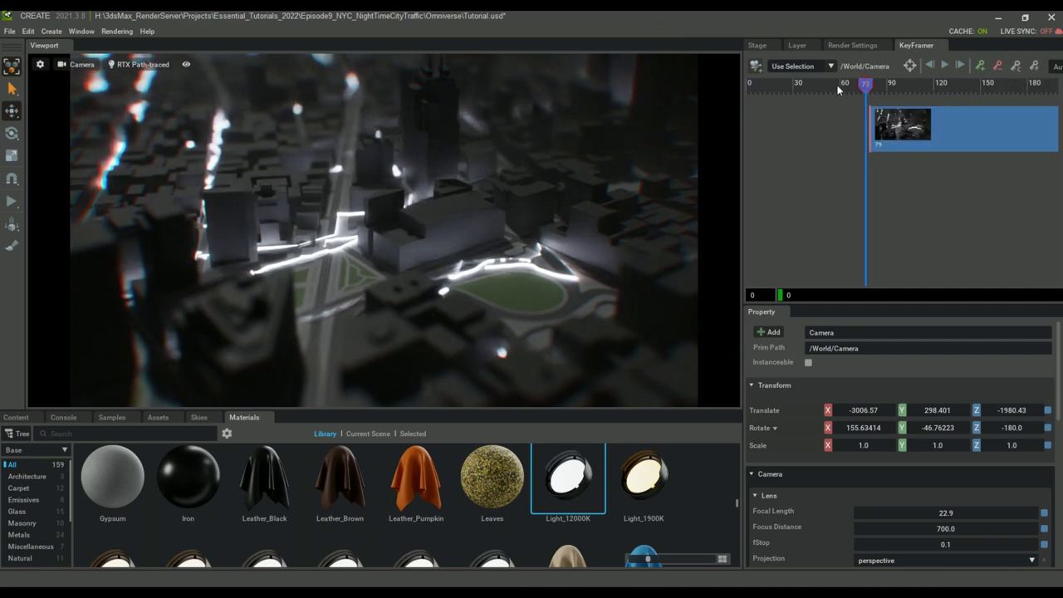
# Go to frame 0, move the camera to about -2568, 407, -2431 for a higher city view, and add a key.
pyautogui.moveTo(837, 86); pyautogui.dragTo(722, 95)
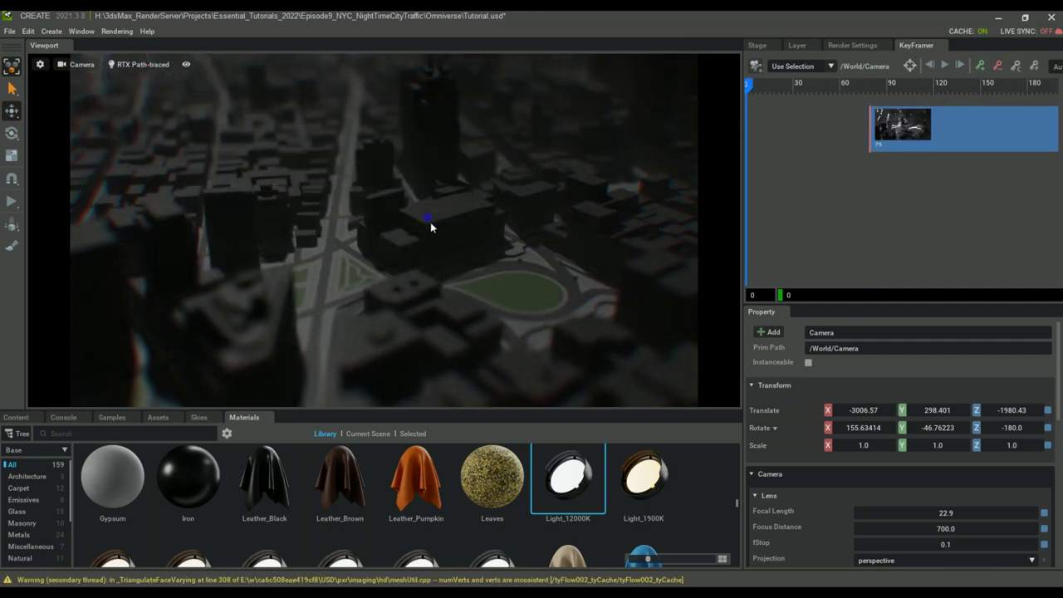
pyautogui.press('a')
pyautogui.moveTo(430, 222); pyautogui.dragTo(616, 244, button='right')
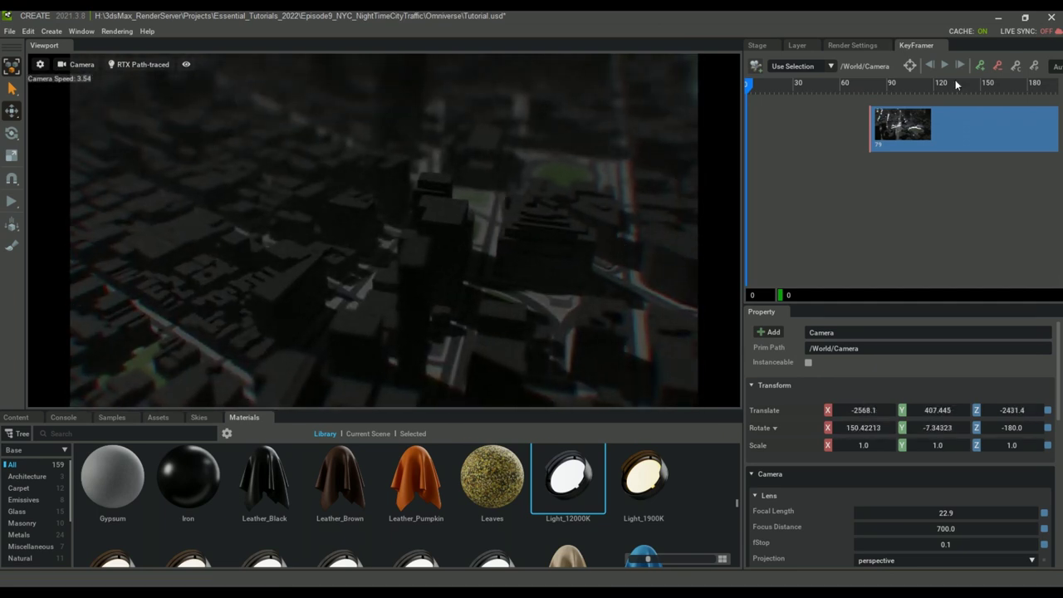
pyautogui.click(978, 67)
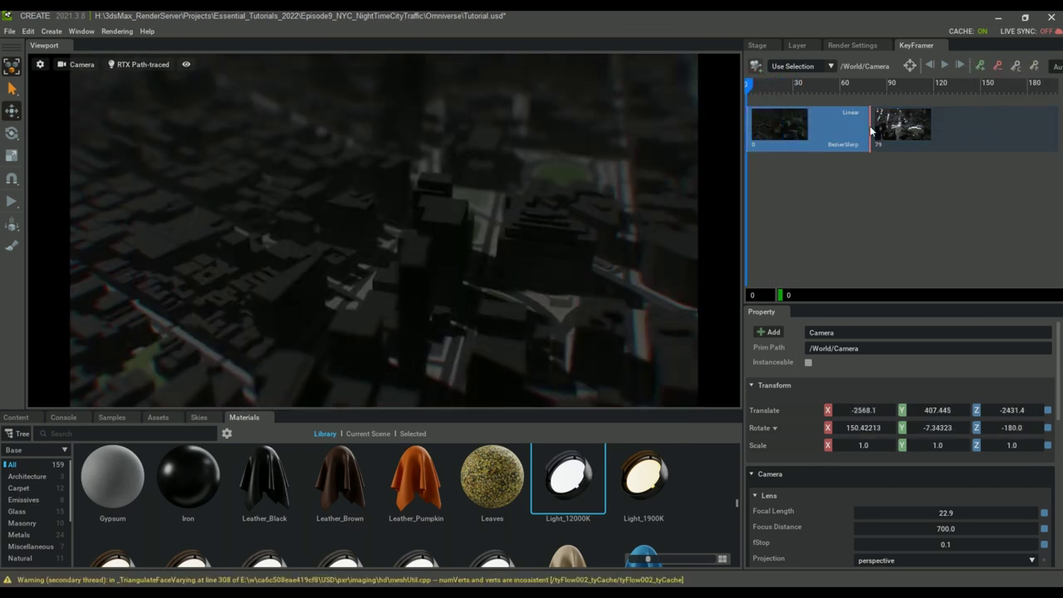
# Extend the first camera key's segment to the end of the timeline and set its interpolation to Linear.
pyautogui.rightClick(899, 144)
pyautogui.moveTo(923, 148)
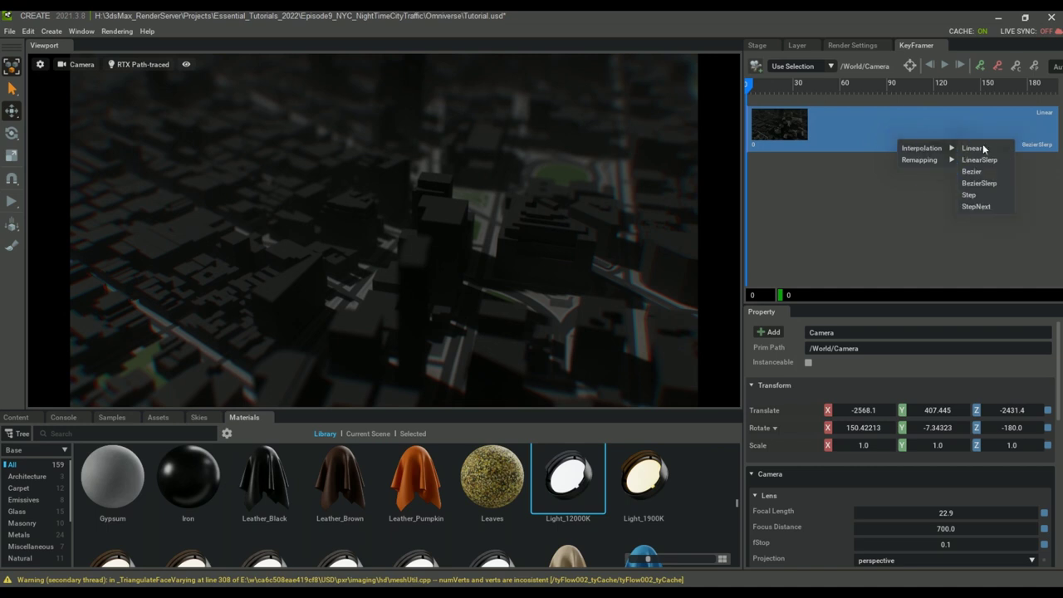
pyautogui.click(973, 148)
# Scrub the timeline to check the camera move, and set the chromatic aberration strengths to -0.04, -0.04 and -0.02.
pyautogui.moveTo(303, 394)
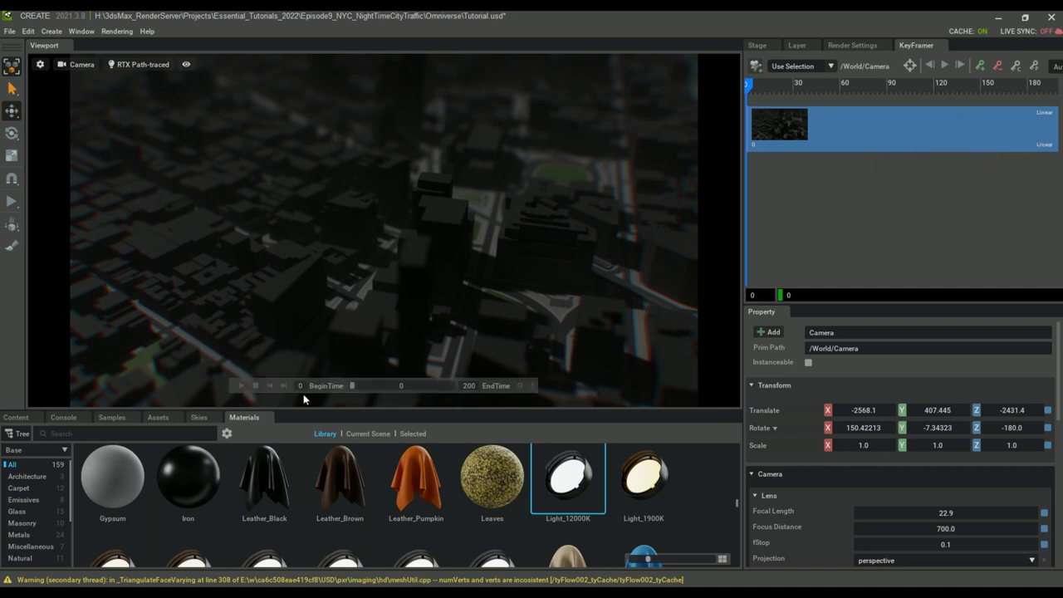
pyautogui.moveTo(352, 387); pyautogui.dragTo(444, 389)
pyautogui.click(852, 45)
# Open Movie Capture and set the render preset to Use Current (RTX Path-Traced).
pyautogui.click(81, 30)
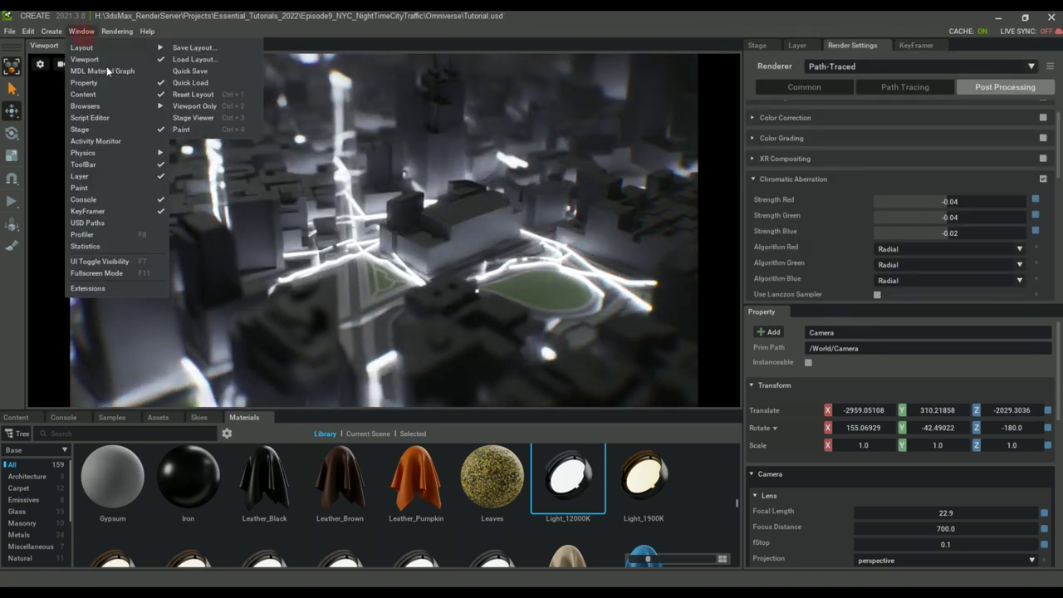
pyautogui.click(117, 31)
pyautogui.click(123, 79)
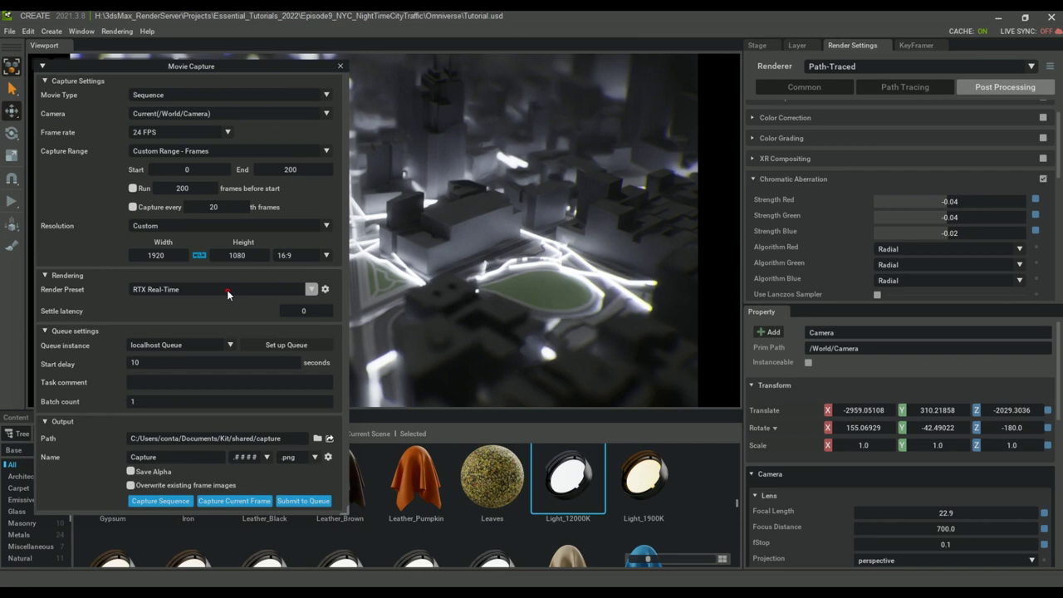
pyautogui.click(311, 289)
pyautogui.click(196, 304)
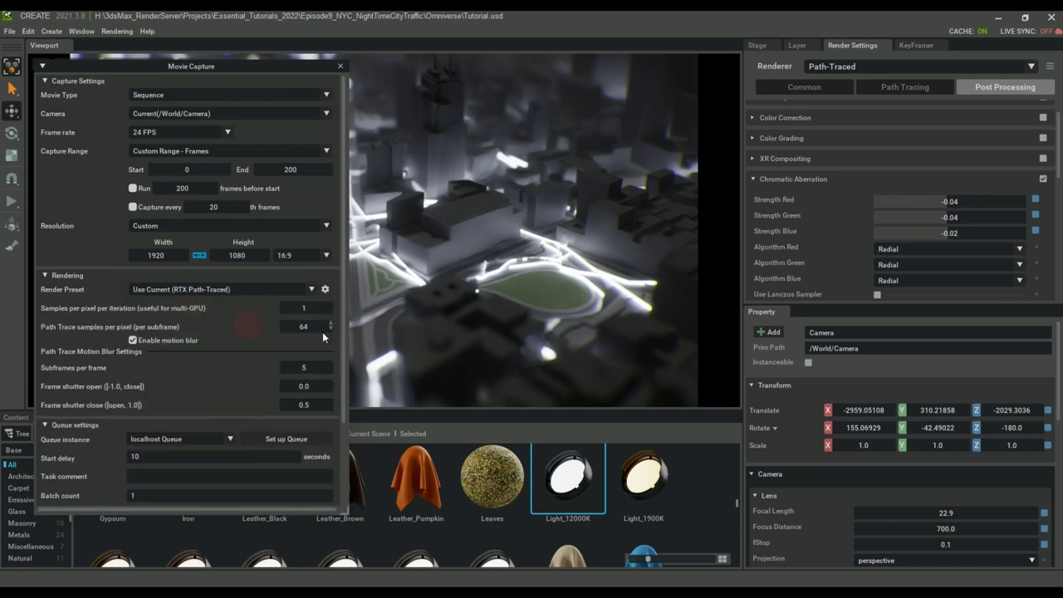
# Set the output to the EXR_SEQUENCE/Tutorial folder, named SequenceHD in .exr with HDR Output, and start capturing the sequence.
pyautogui.moveTo(344, 347); pyautogui.dragTo(344, 434)
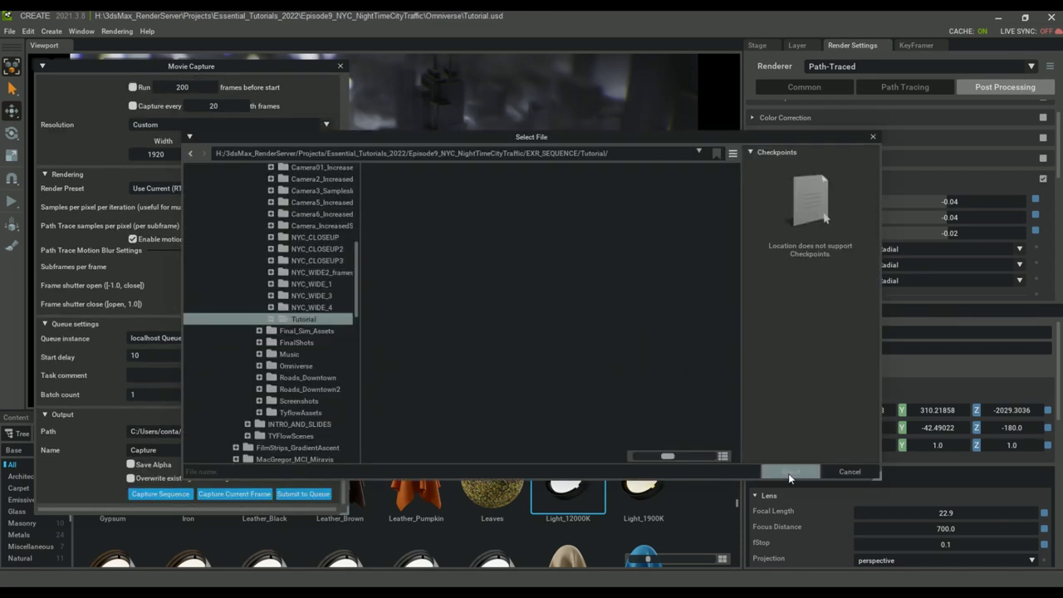
pyautogui.click(790, 472)
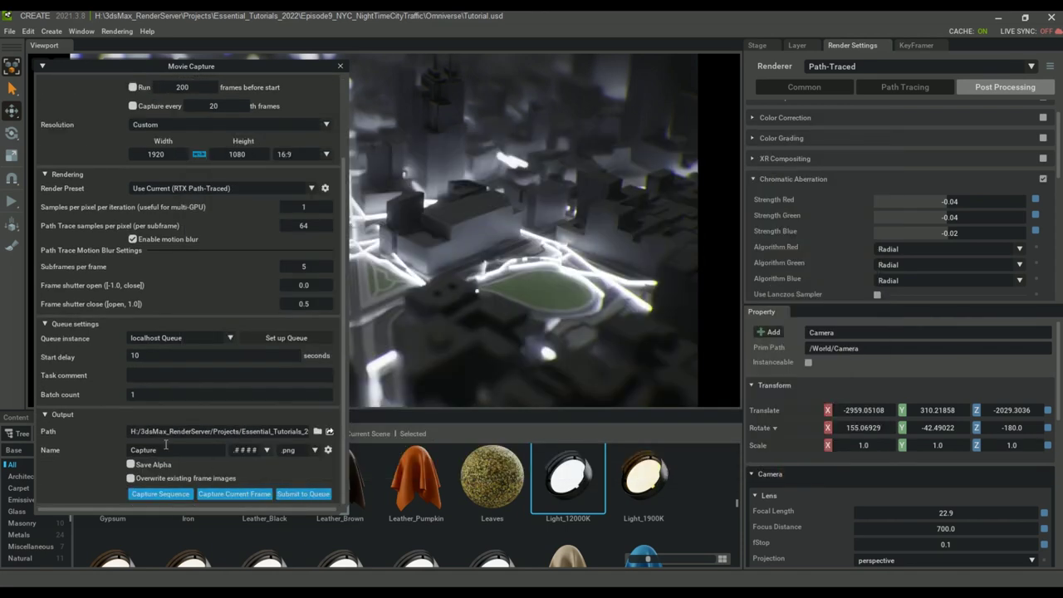
pyautogui.write('SequenceHD')
pyautogui.click(166, 495)
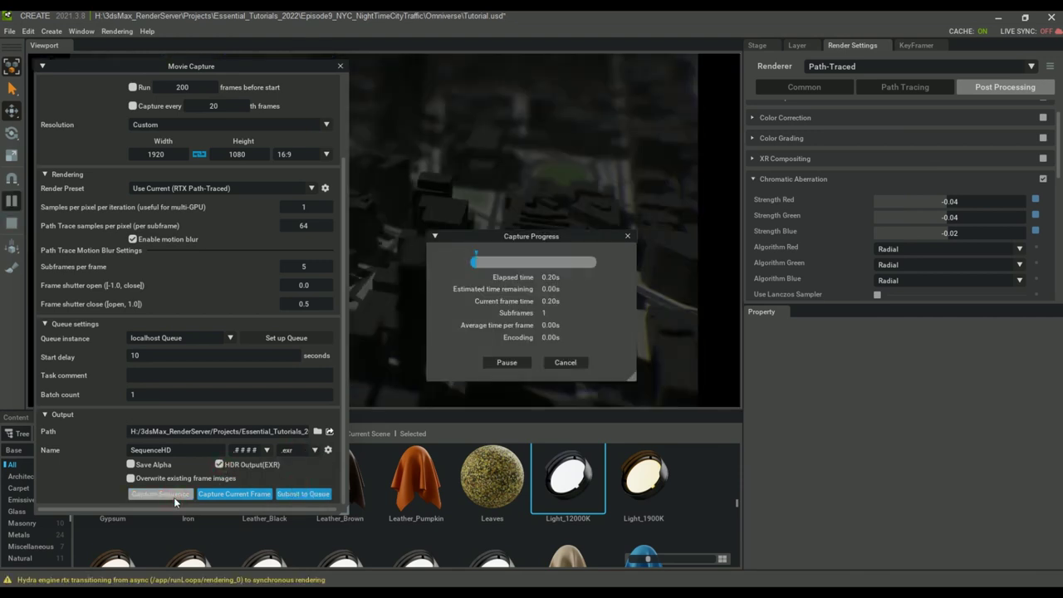